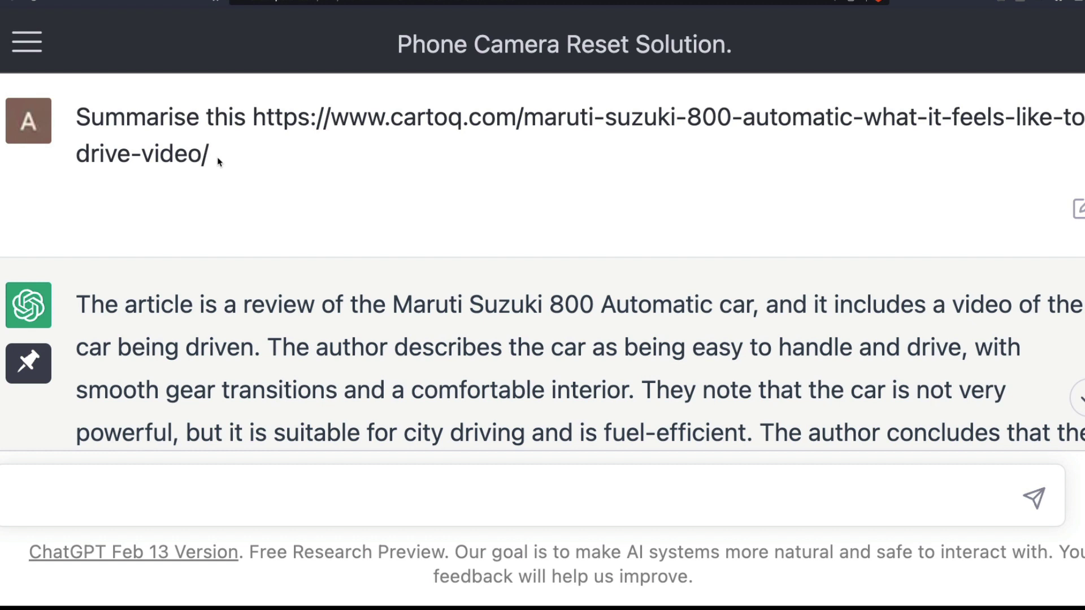
Open the cartoq.com Maruti Suzuki 800 automatic link from the existing prompt in a new browser tab
{"action": "left_click_drag", "start_coordinate": [219, 161], "coordinate": [253, 117]}
{"action": "key", "text": "ctrl+c"}
{"action": "key", "text": "ctrl+t"}
{"action": "key", "text": "ctrl+v"}
{"action": "key", "text": "Return"}
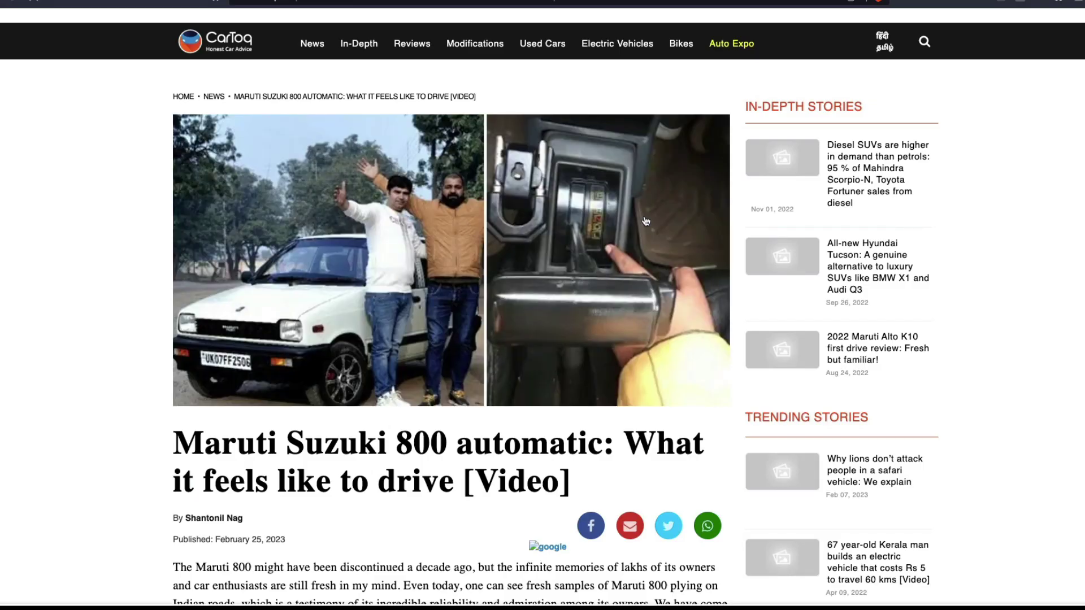
Dismiss the site's notification request and skim the Maruti Suzuki 800 automatic article
{"action": "scroll", "coordinate": [1040, 286], "scroll_direction": "down", "scroll_amount": 1}
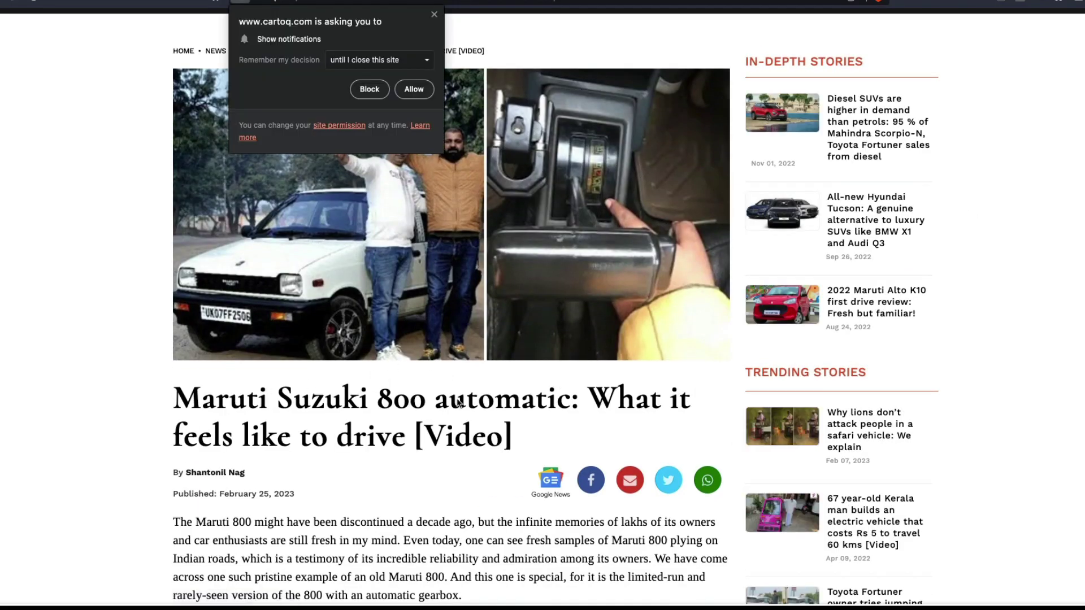
{"action": "left_click", "coordinate": [435, 14]}
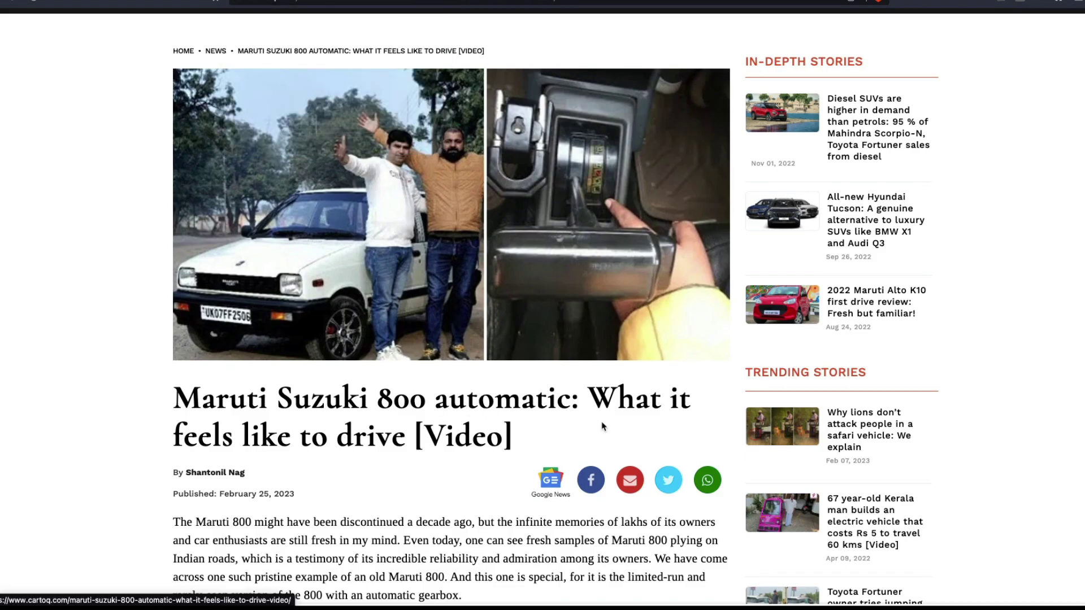
{"action": "scroll", "coordinate": [435, 452], "scroll_direction": "down", "scroll_amount": 15}
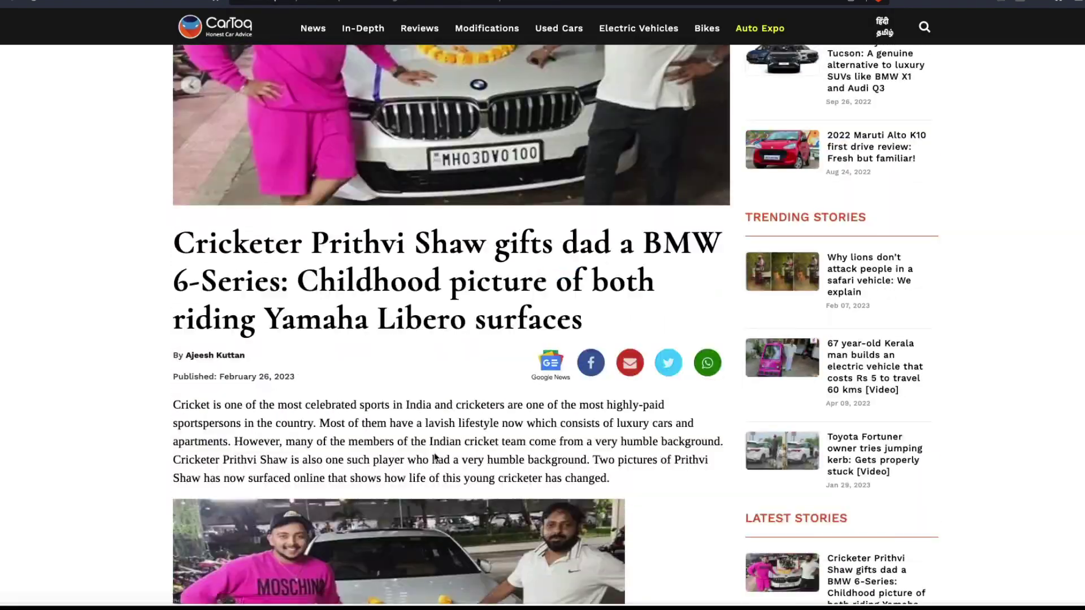
{"action": "scroll", "coordinate": [435, 458], "scroll_direction": "up", "scroll_amount": 15}
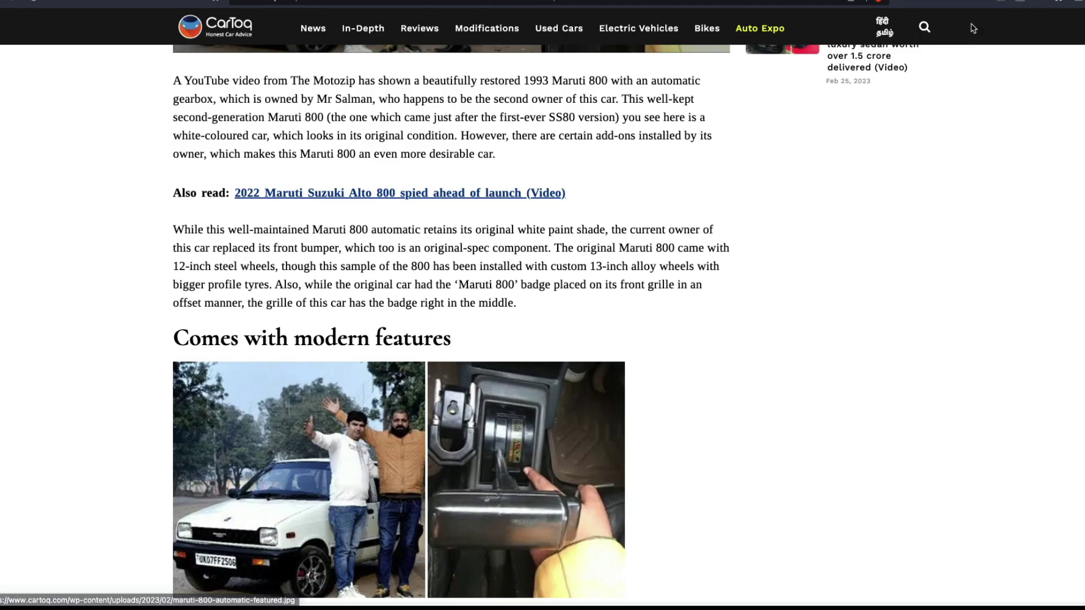
Return to ChatGPT and start a new message reading "Summarize this link"
{"action": "key", "text": "ctrl+shift+Tab"}
{"action": "left_click", "coordinate": [290, 497]}
{"action": "type", "text": "Summarize "}
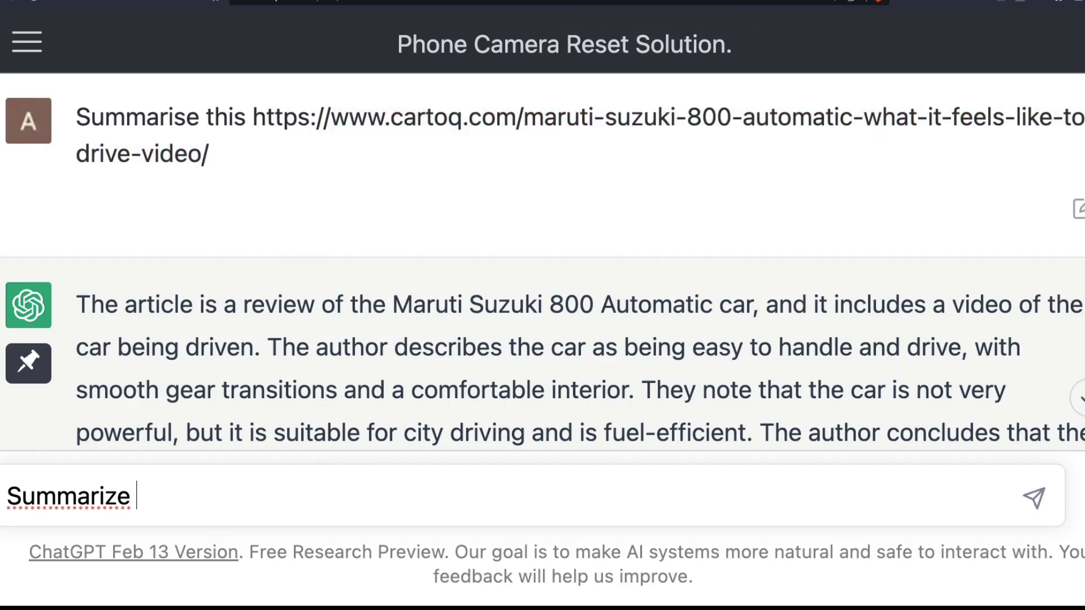
{"action": "type", "text": "this link -"}
{"action": "key", "text": "BackSpace"}
{"action": "key", "text": "BackSpace"}
{"action": "key", "text": "BackSpace"}
Insert "Please" at the beginning of the message so it reads "Please Summarize this link"
{"action": "left_click", "coordinate": [7, 496]}
{"action": "type", "text": "PLeas"}
{"action": "key", "text": "BackSpace"}
{"action": "key", "text": "BackSpace"}
{"action": "key", "text": "BackSpace"}
{"action": "key", "text": "BackSpace"}
{"action": "type", "text": "lease"}
{"action": "left_click", "coordinate": [307, 496]}
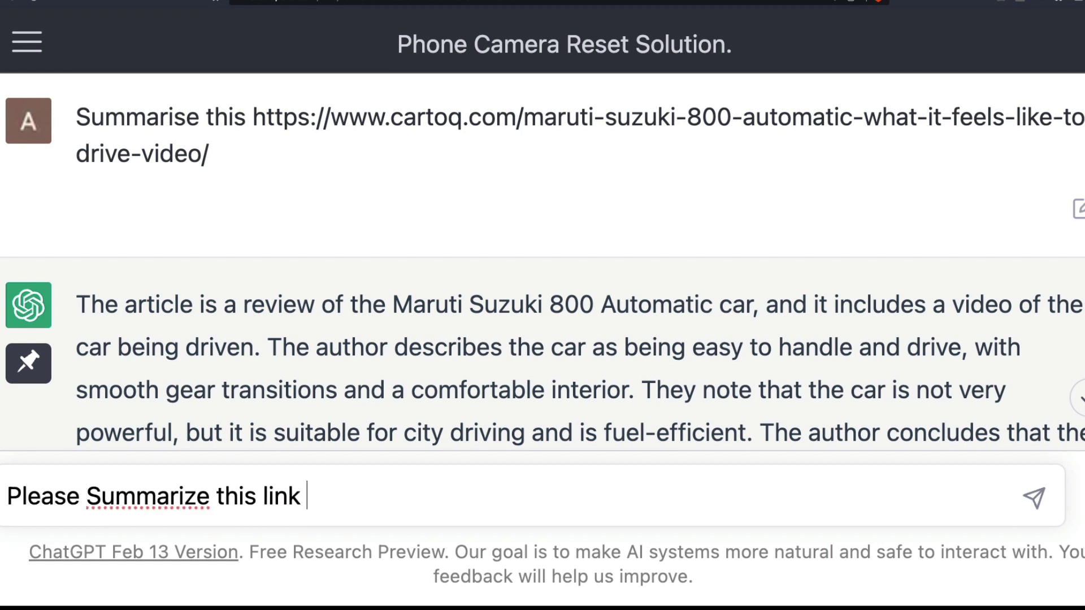
Append the copied cartoq.com Maruti Suzuki 800 article URL to the message and send it
{"action": "key", "text": "super+v"}
{"action": "key", "text": "shift+Return"}
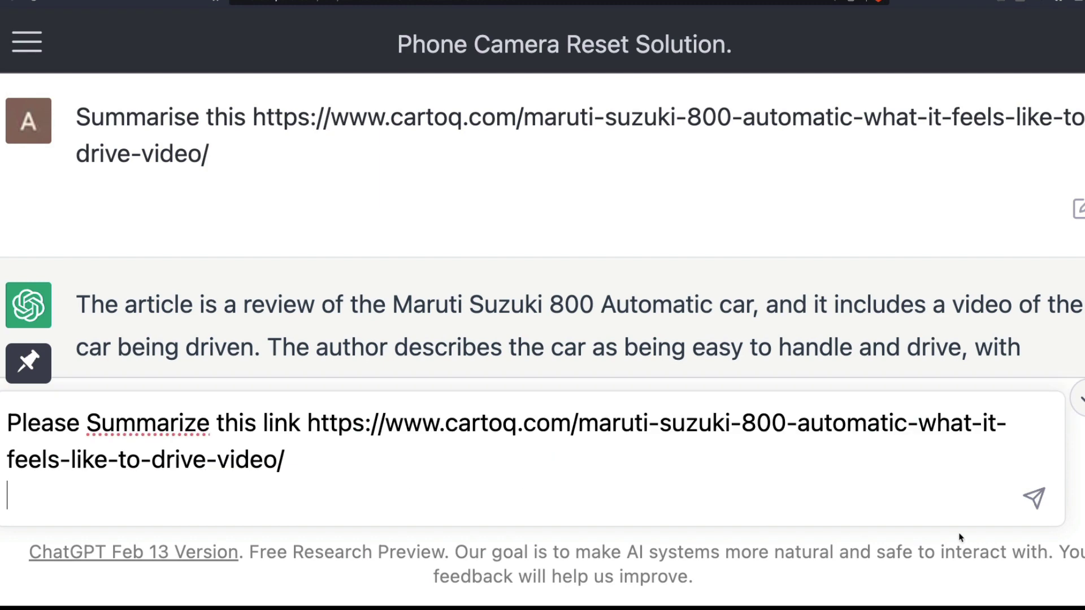
{"action": "left_click", "coordinate": [1034, 498]}
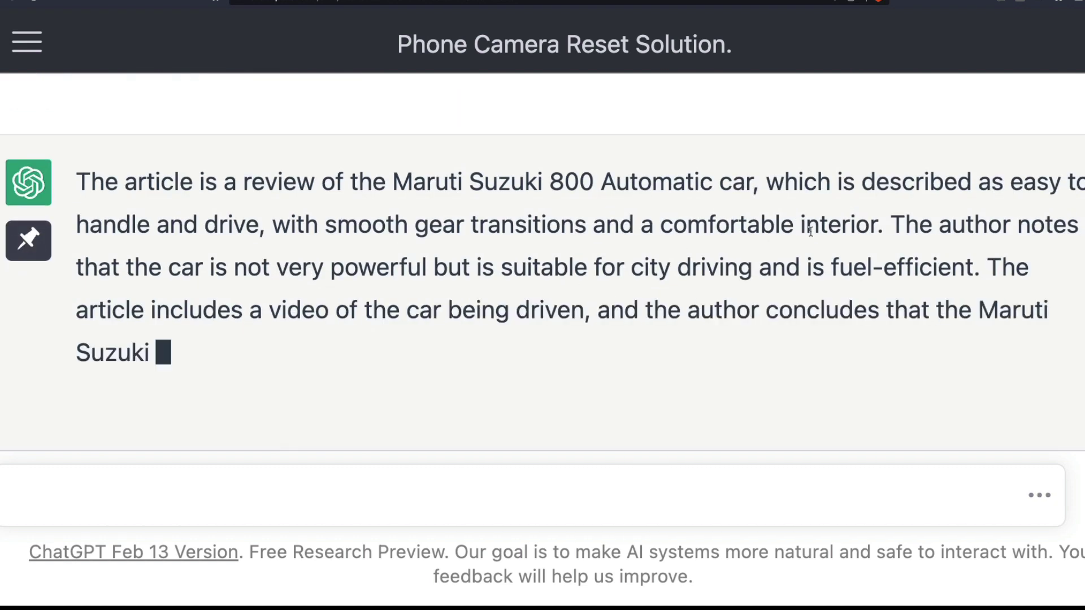
Review the Maruti Suzuki 800 summary, examining what it says about handling, interior, power and city driving
{"action": "scroll", "coordinate": [716, 293], "scroll_direction": "up", "scroll_amount": 3}
{"action": "scroll", "coordinate": [716, 293], "scroll_direction": "down", "scroll_amount": 1}
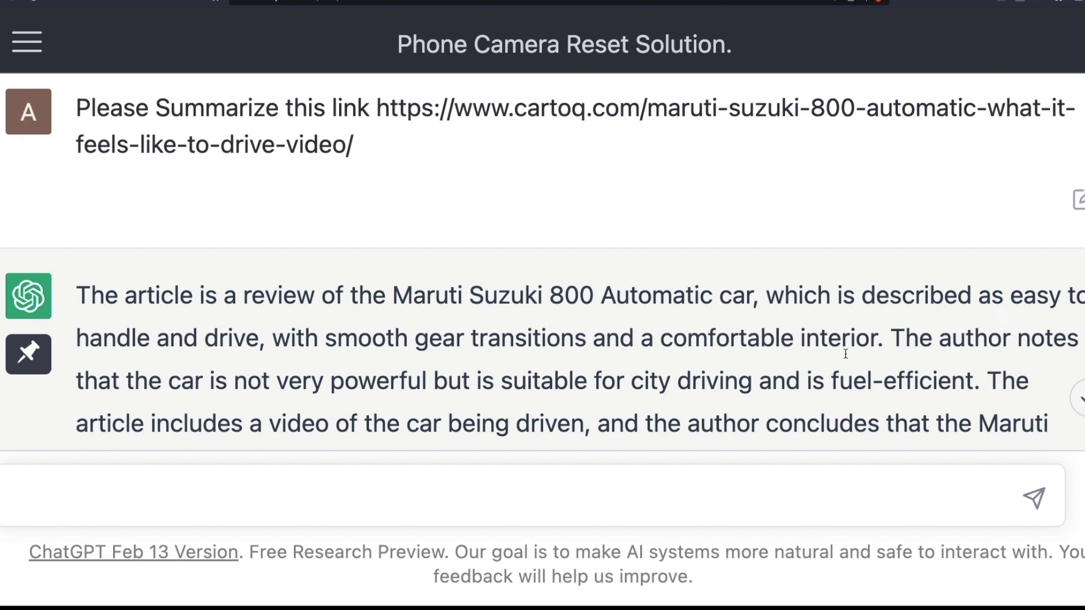
{"action": "scroll", "coordinate": [340, 337], "scroll_direction": "down", "scroll_amount": 2}
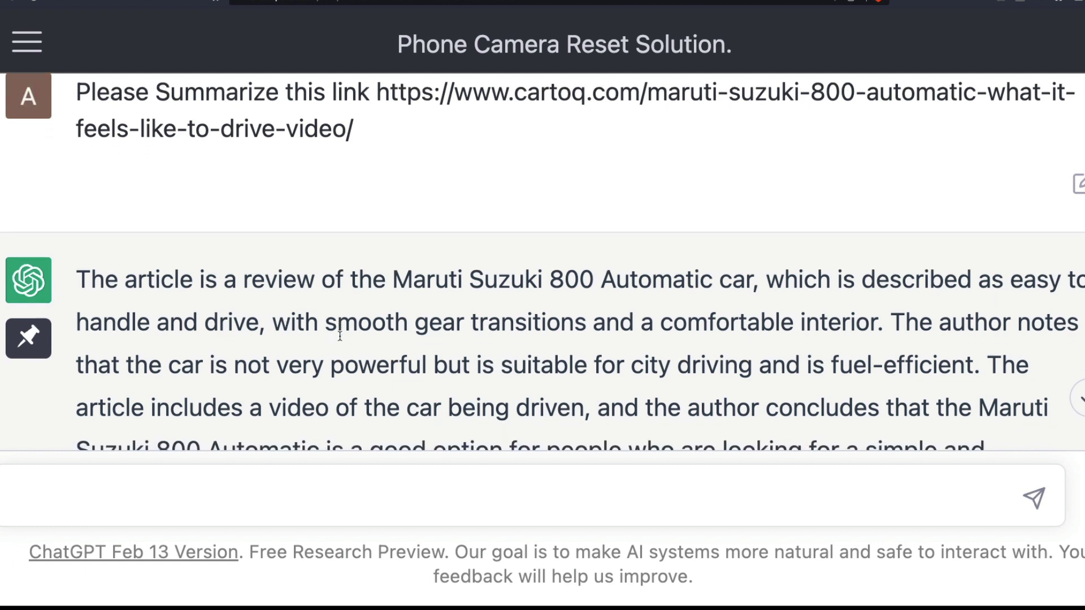
{"action": "left_click_drag", "start_coordinate": [290, 279], "coordinate": [891, 273]}
{"action": "left_click", "coordinate": [362, 333]}
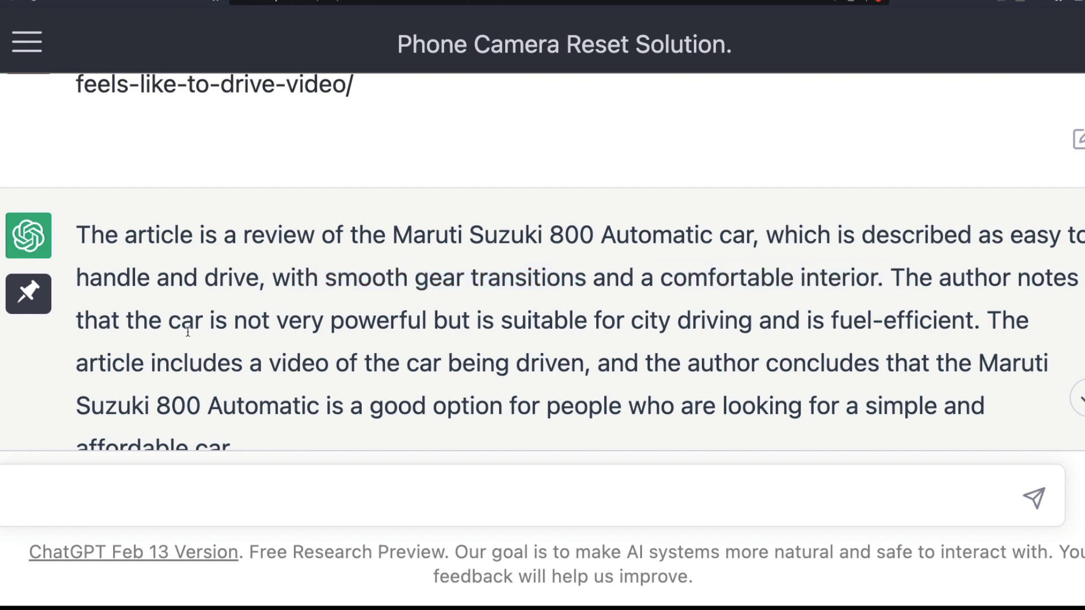
{"action": "left_click_drag", "start_coordinate": [179, 326], "coordinate": [567, 326]}
{"action": "left_click", "coordinate": [565, 324]}
Switch to Hacker News and copy the link address of "Building a Minimalistic Virtual Machine"
{"action": "key", "text": "ctrl+Tab"}
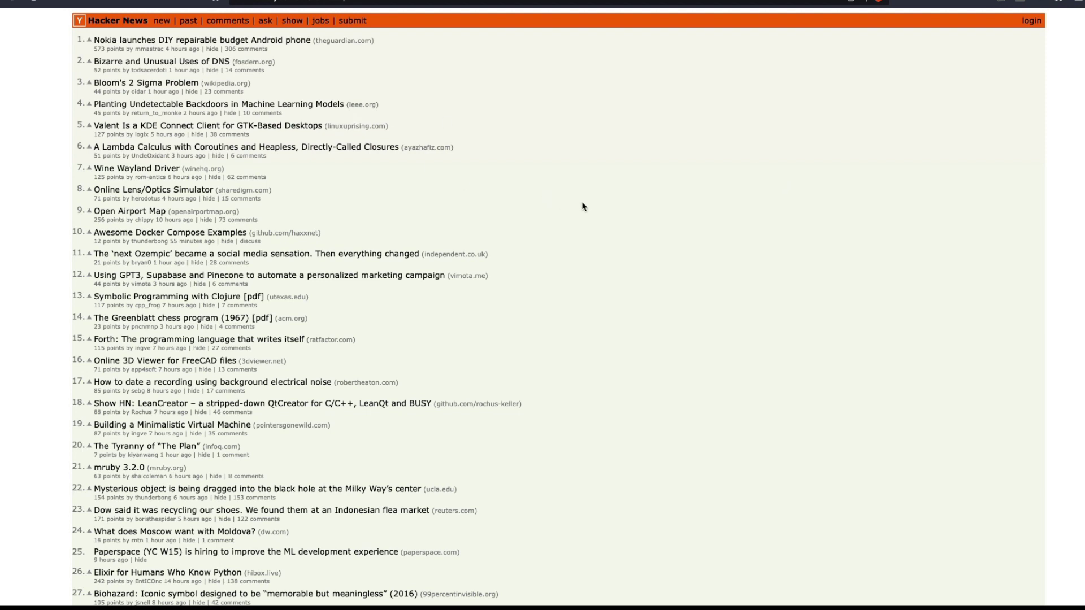
{"action": "right_click", "coordinate": [184, 431]}
{"action": "left_click", "coordinate": [214, 473]}
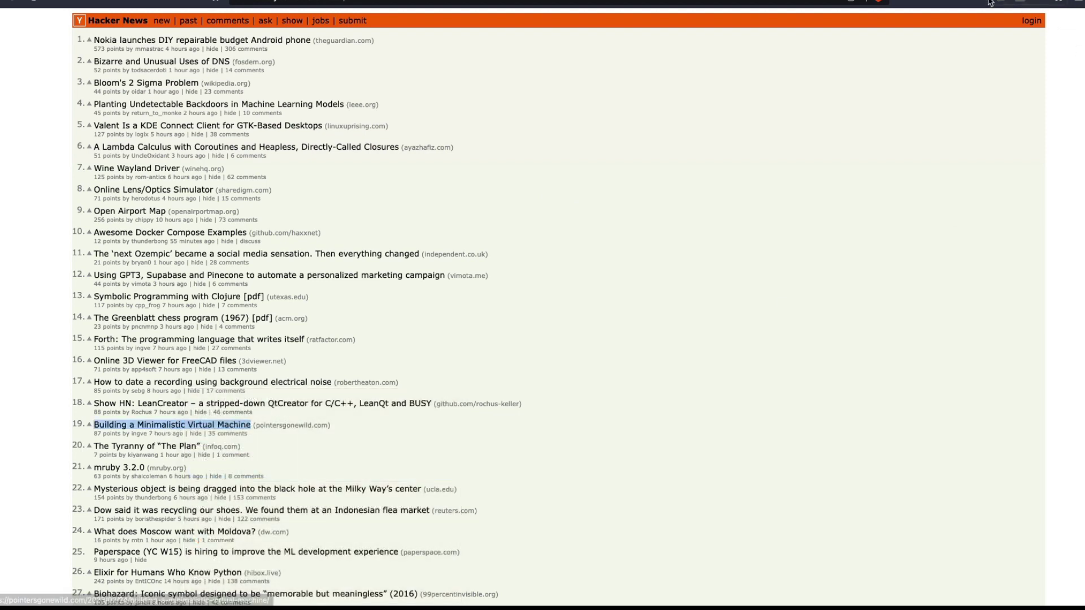
{"action": "left_click", "coordinate": [990, 2]}
{"action": "left_click", "coordinate": [237, 505]}
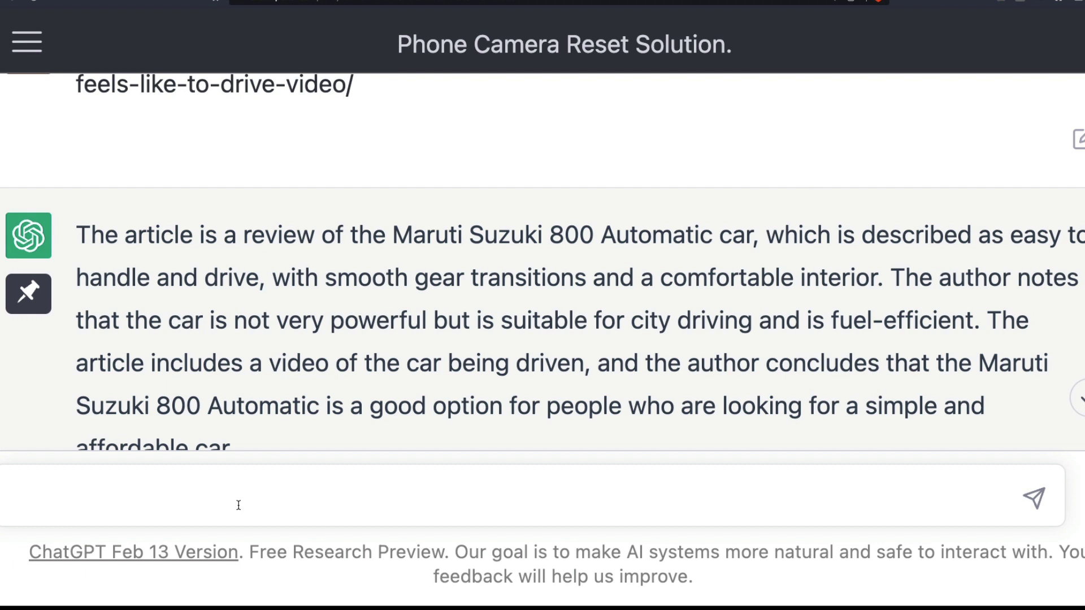
{"action": "type", "text": "Please summarize this link -"}
{"action": "key", "text": "super+v"}
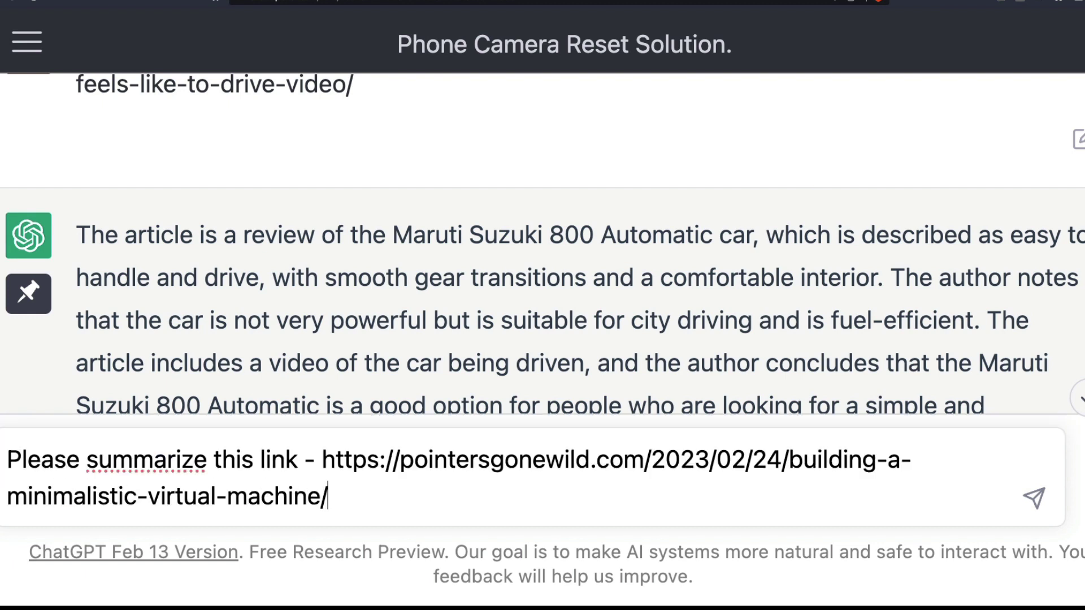
{"action": "key", "text": "shift+Return"}
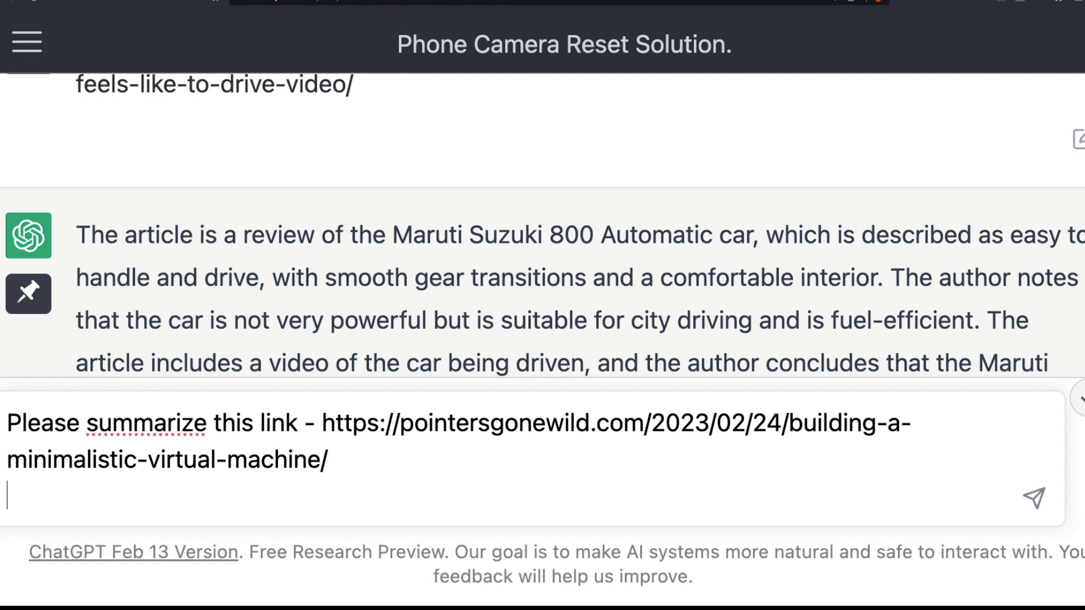
{"action": "left_click", "coordinate": [1037, 499]}
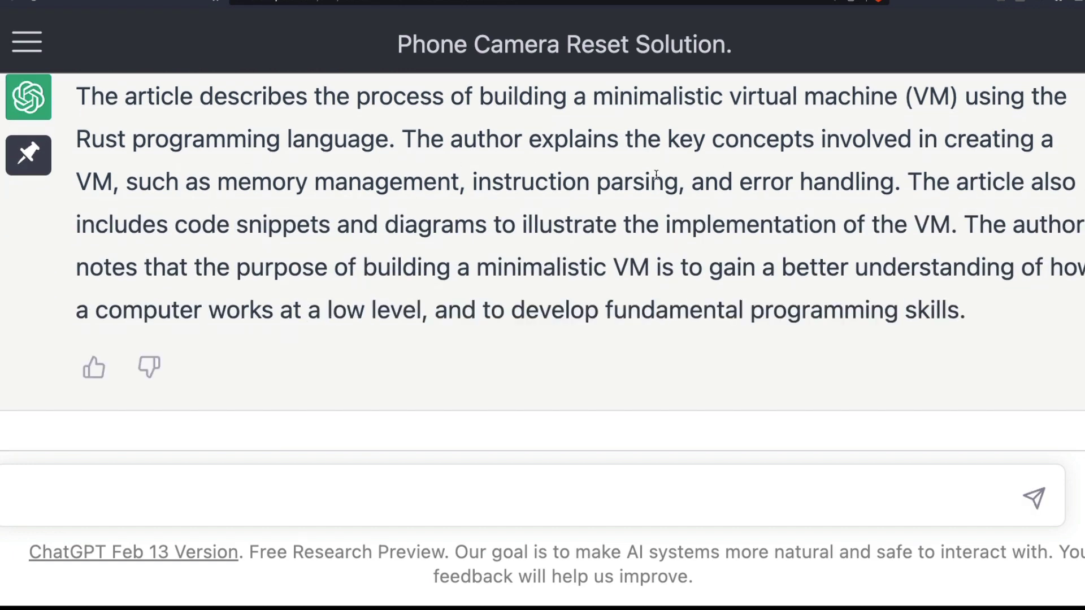
Compare the virtual machine summary with the original Pointers Gone Wild article, searching the article's text for "rust"
{"action": "scroll", "coordinate": [463, 254], "scroll_direction": "up", "scroll_amount": 3}
{"action": "scroll", "coordinate": [462, 266], "scroll_direction": "up", "scroll_amount": 2}
{"action": "scroll", "coordinate": [809, 380], "scroll_direction": "down", "scroll_amount": 1}
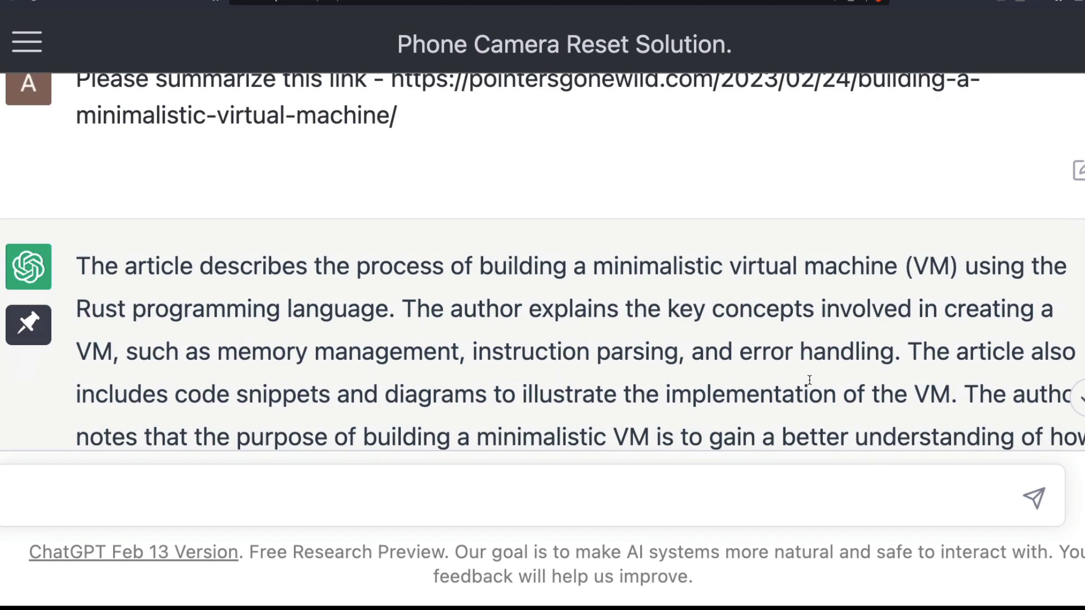
{"action": "scroll", "coordinate": [543, 377], "scroll_direction": "down", "scroll_amount": 3}
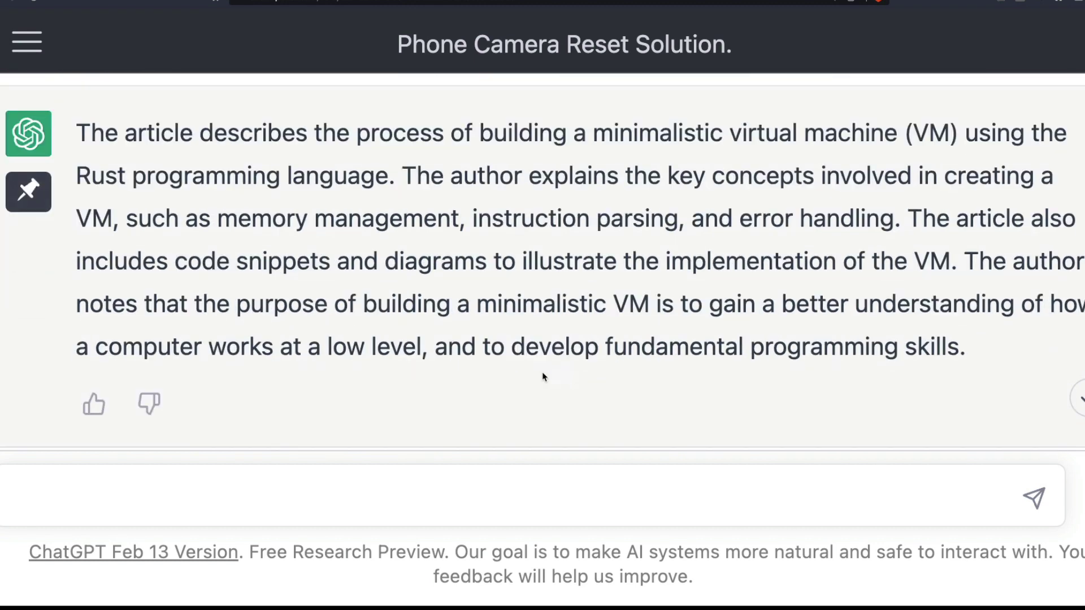
{"action": "left_click", "coordinate": [1021, 4]}
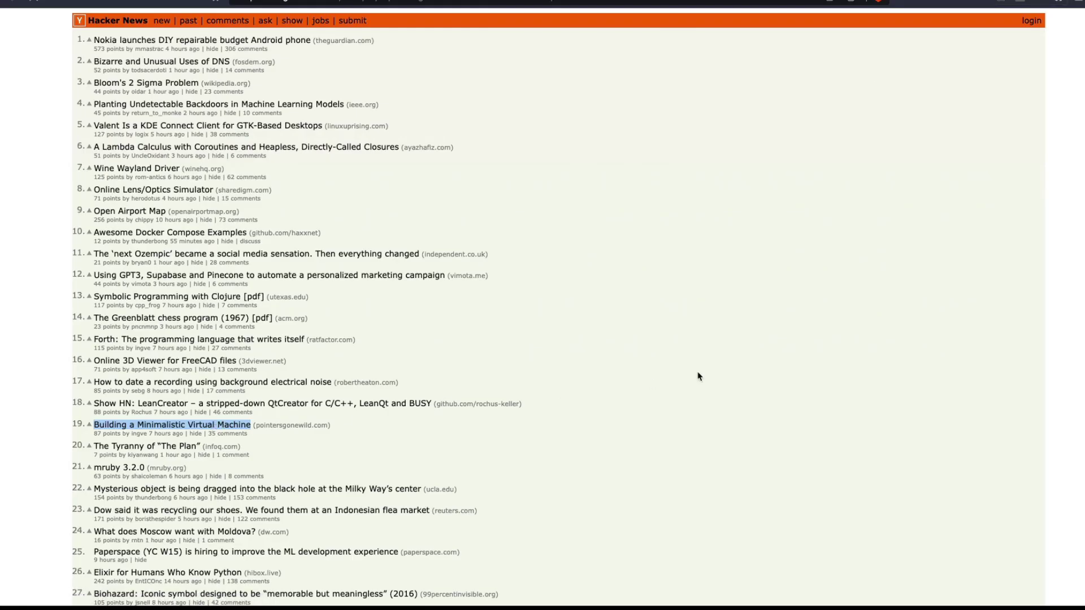
{"action": "key", "text": "ctrl+Tab"}
{"action": "scroll", "coordinate": [607, 411], "scroll_direction": "down", "scroll_amount": 6}
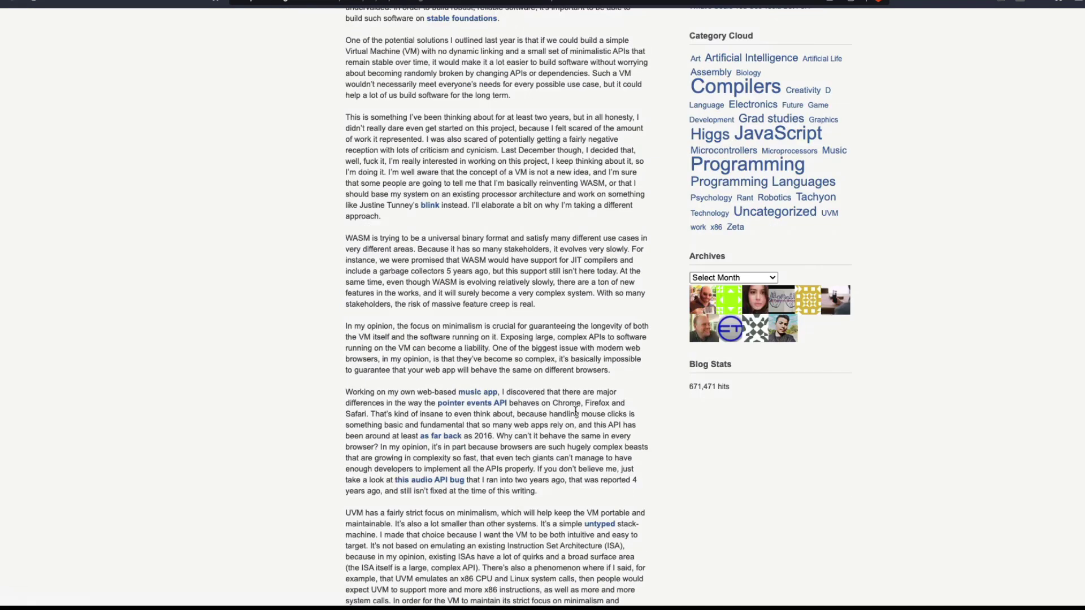
{"action": "key", "text": "ctrl+f"}
{"action": "type", "text": "rust"}
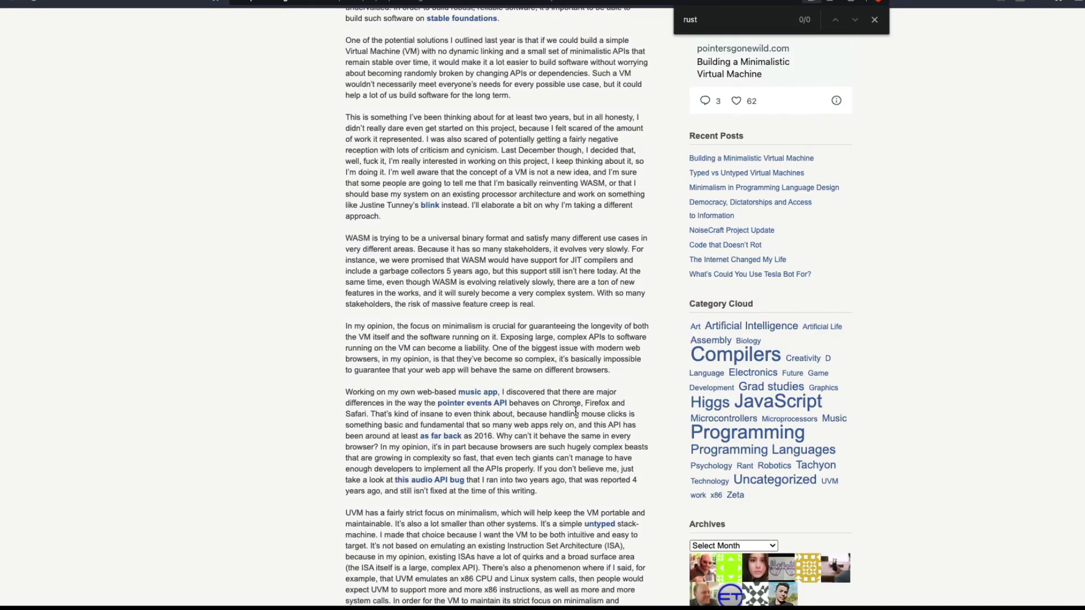
{"action": "key", "text": "F5"}
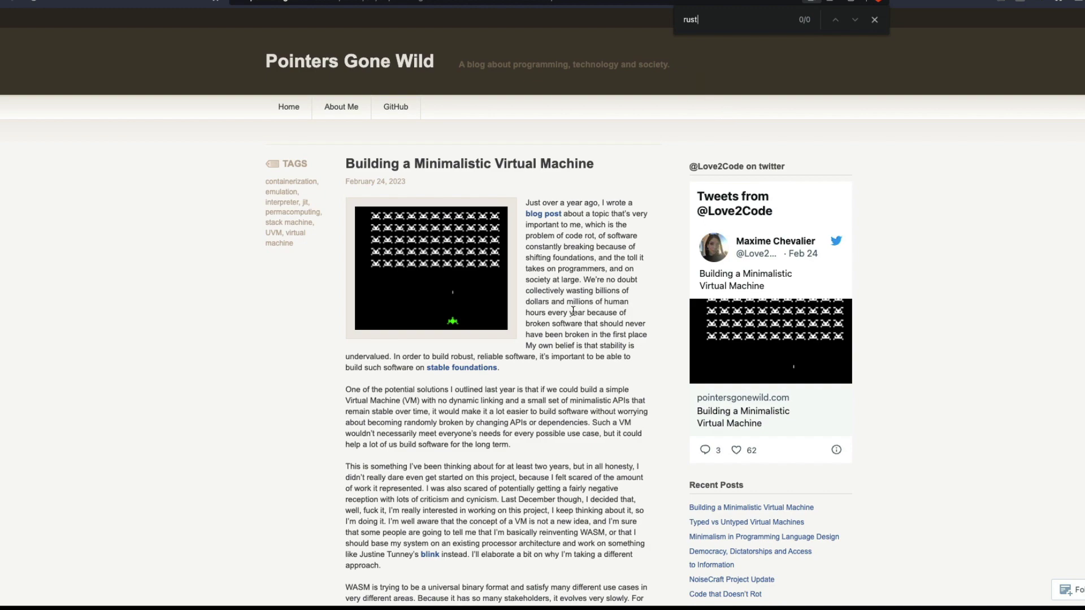
{"action": "scroll", "coordinate": [573, 310], "scroll_direction": "down", "scroll_amount": 20}
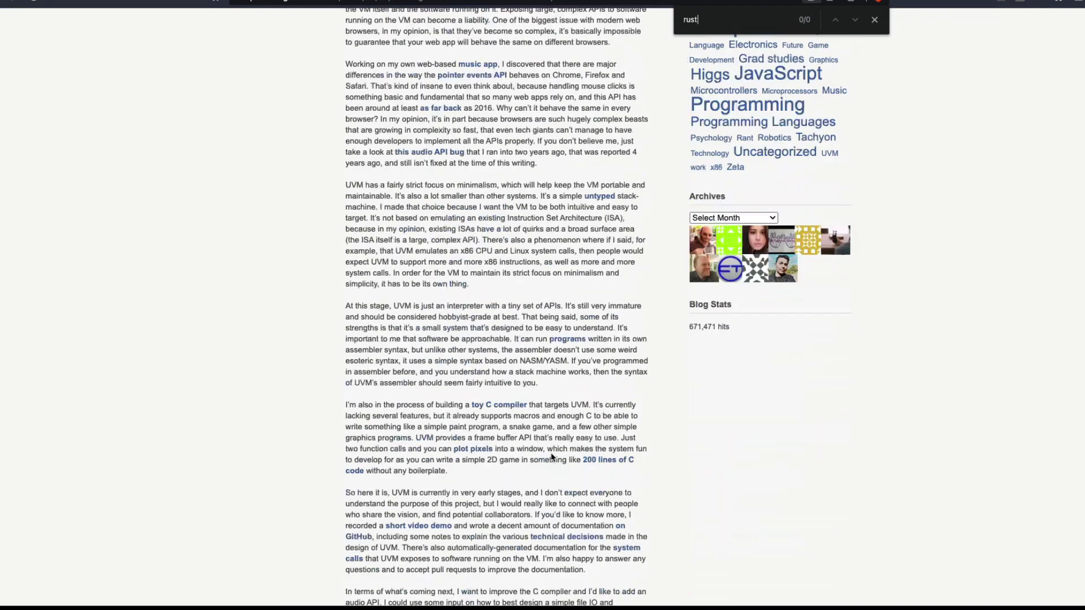
Recheck the summary's claims about key concepts, code snippets and diagrams in ChatGPT, and return to the source article
{"action": "key", "text": "ctrl+Tab"}
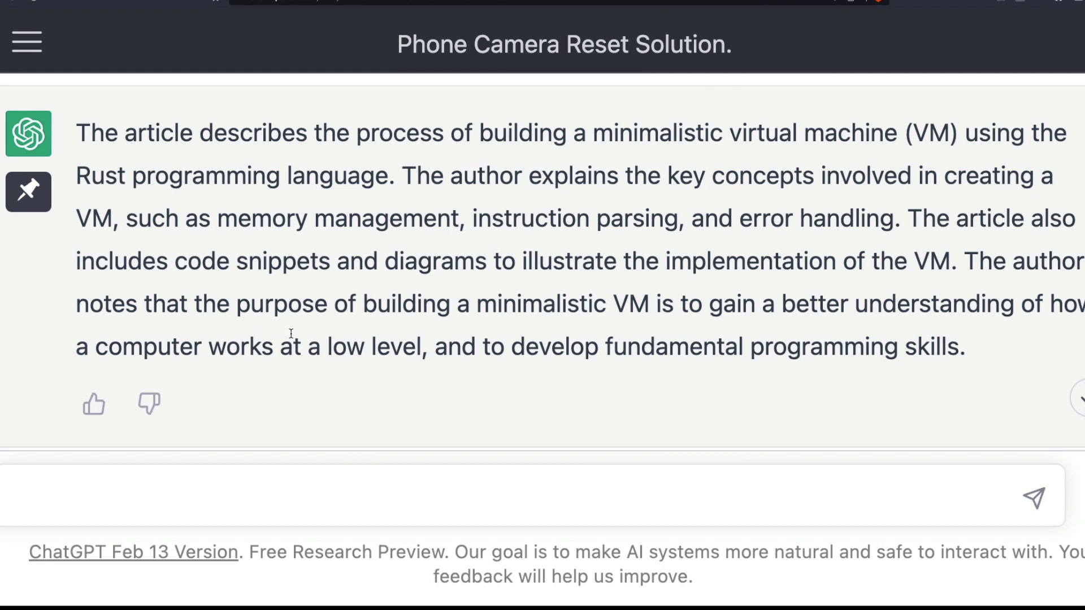
{"action": "scroll", "coordinate": [291, 333], "scroll_direction": "up", "scroll_amount": 1}
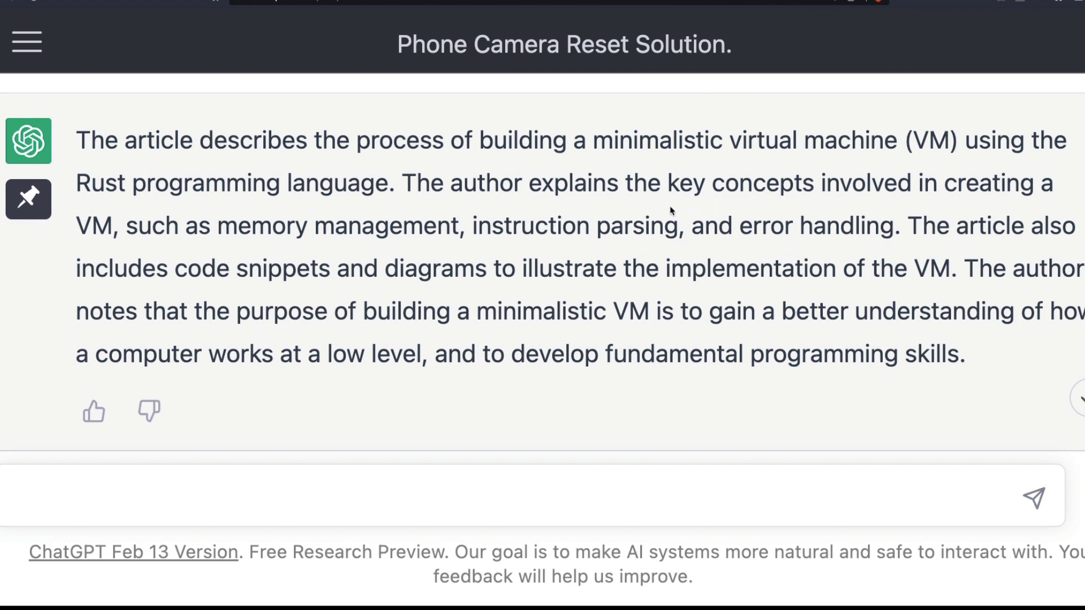
{"action": "left_click_drag", "start_coordinate": [432, 182], "coordinate": [1023, 285]}
{"action": "left_click", "coordinate": [545, 259]}
{"action": "left_click", "coordinate": [707, 2]}
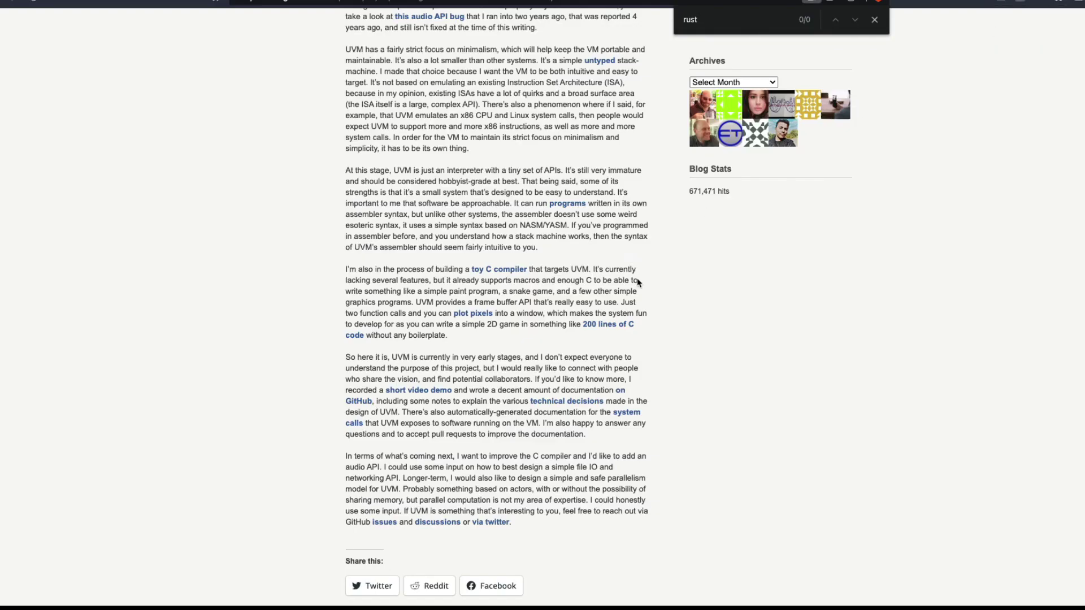
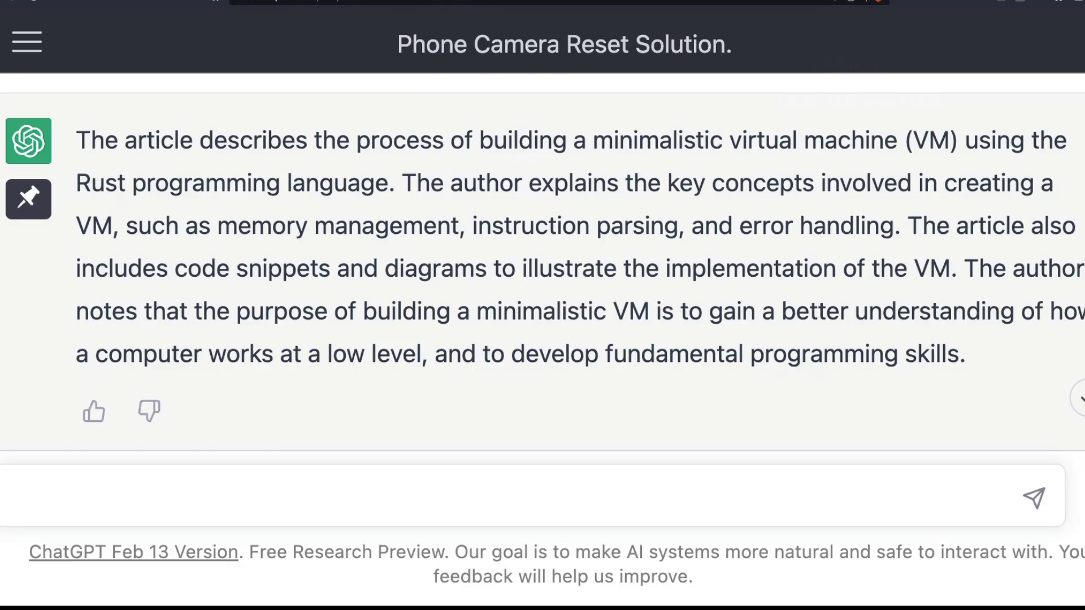
{"action": "left_click", "coordinate": [282, 492]}
{"action": "type", "text": "Please summarize t"}
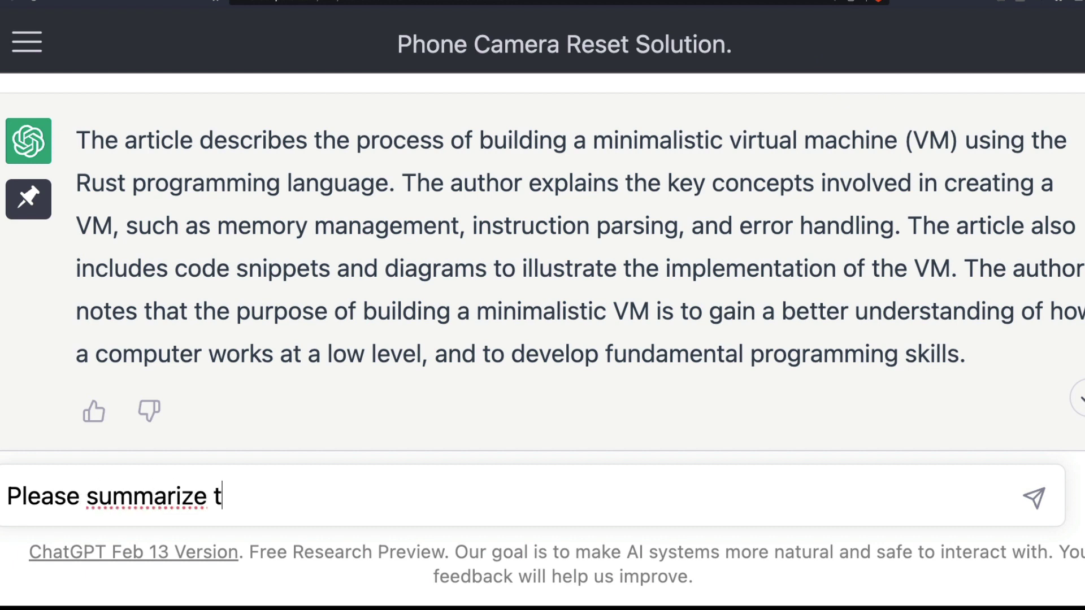
{"action": "type", "text": "his link for me -"}
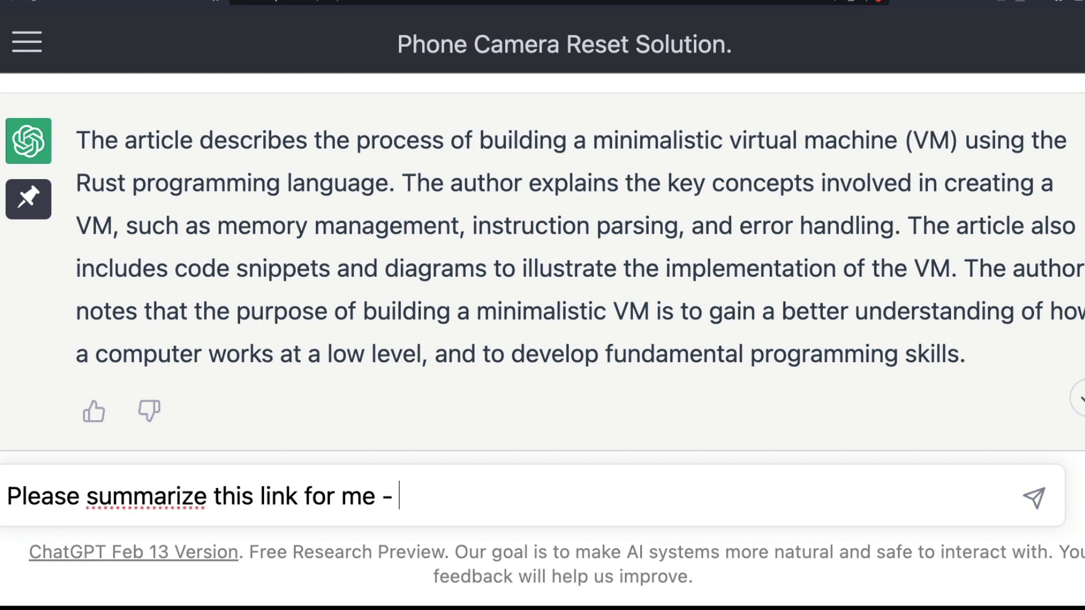
{"action": "type", "text": "https://www.theguardian.com/technology/2023/feb/25/nokia-launches-repairable-budget-android-phone"}
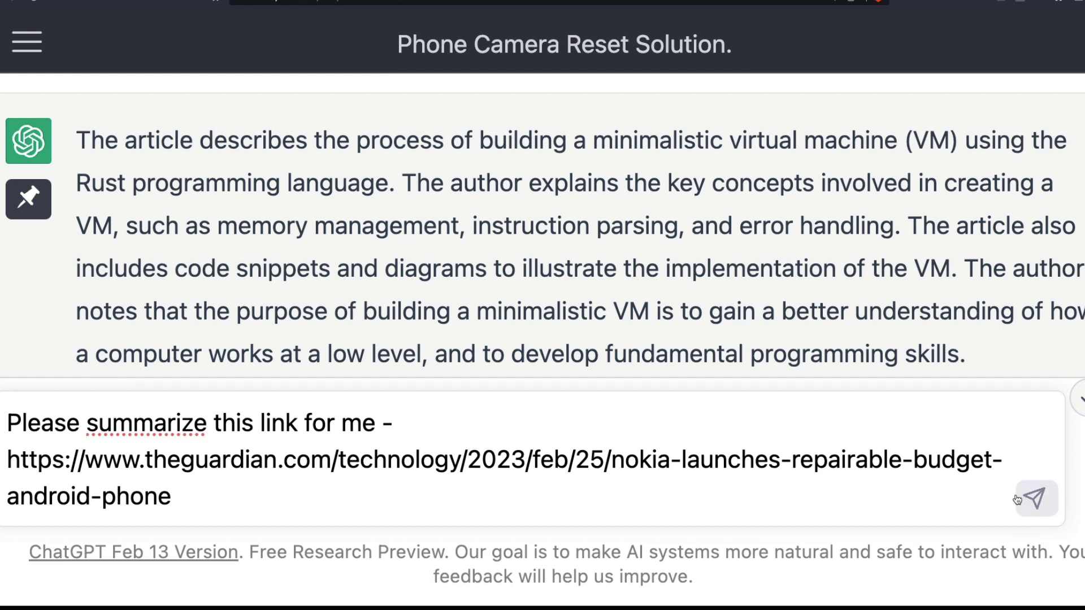
{"action": "left_click", "coordinate": [1035, 498]}
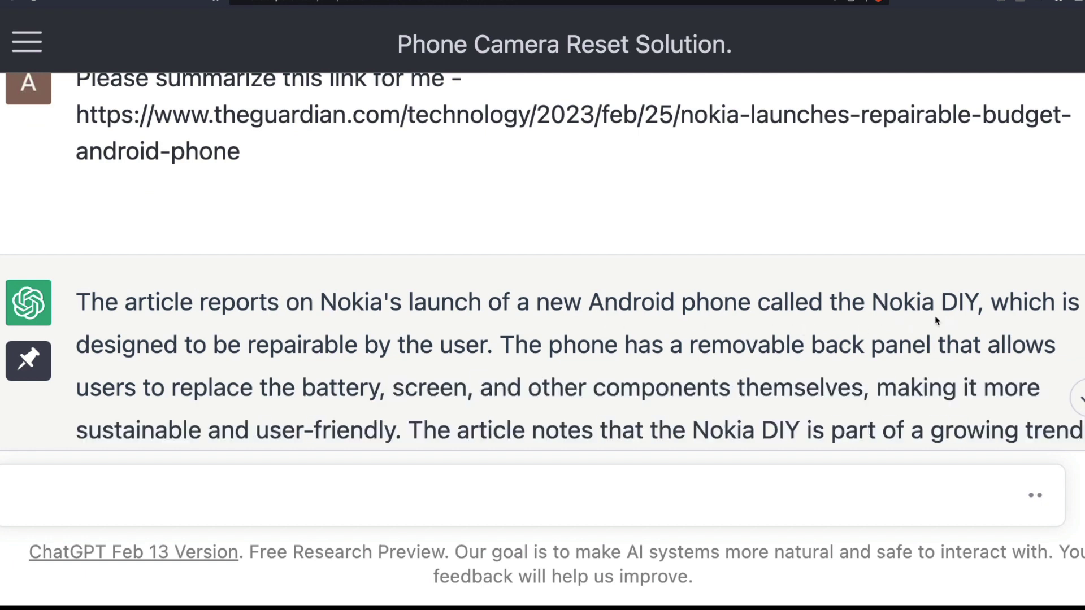
Read the Nokia article summary, examining the phone name it gives and its description of user repairability
{"action": "left_click_drag", "start_coordinate": [864, 303], "coordinate": [1011, 311]}
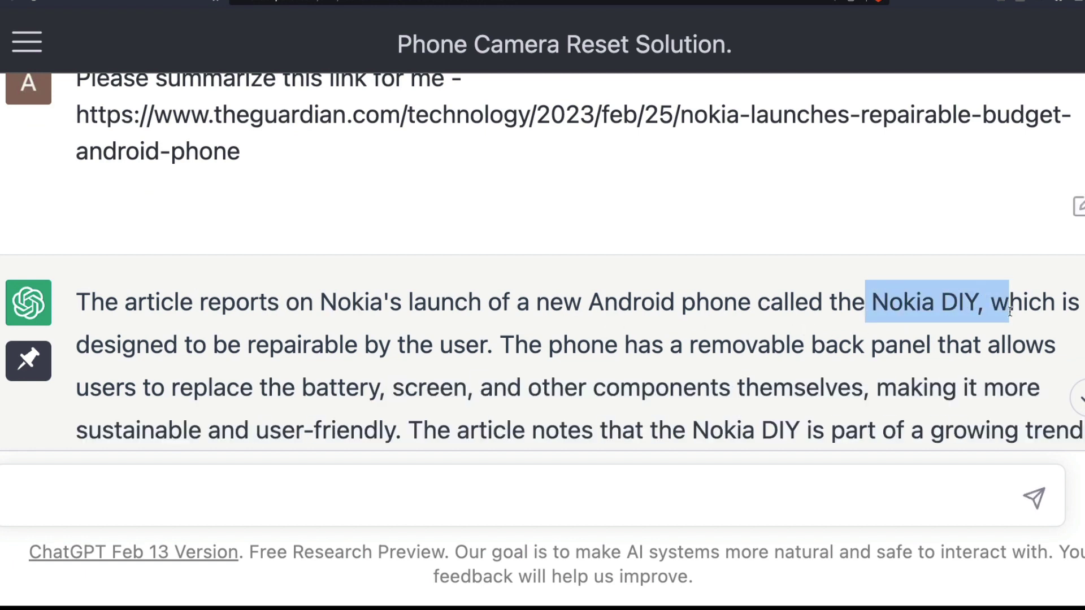
{"action": "left_click_drag", "start_coordinate": [197, 352], "coordinate": [542, 359]}
{"action": "left_click", "coordinate": [597, 364]}
{"action": "scroll", "coordinate": [596, 364], "scroll_direction": "down", "scroll_amount": 1}
{"action": "scroll", "coordinate": [892, 328], "scroll_direction": "down", "scroll_amount": 3}
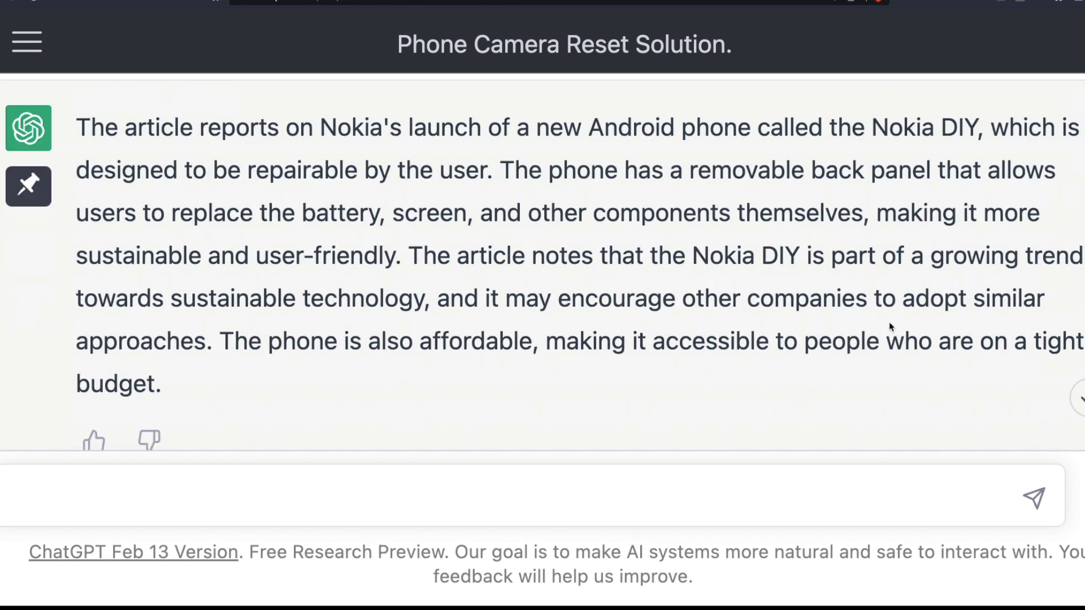
Read the rest of the Nokia summary, examining its affordability claim and checking the full text against the submitted link
{"action": "left_click_drag", "start_coordinate": [238, 344], "coordinate": [870, 359]}
{"action": "left_click", "coordinate": [875, 357]}
{"action": "left_click_drag", "start_coordinate": [706, 347], "coordinate": [1015, 354]}
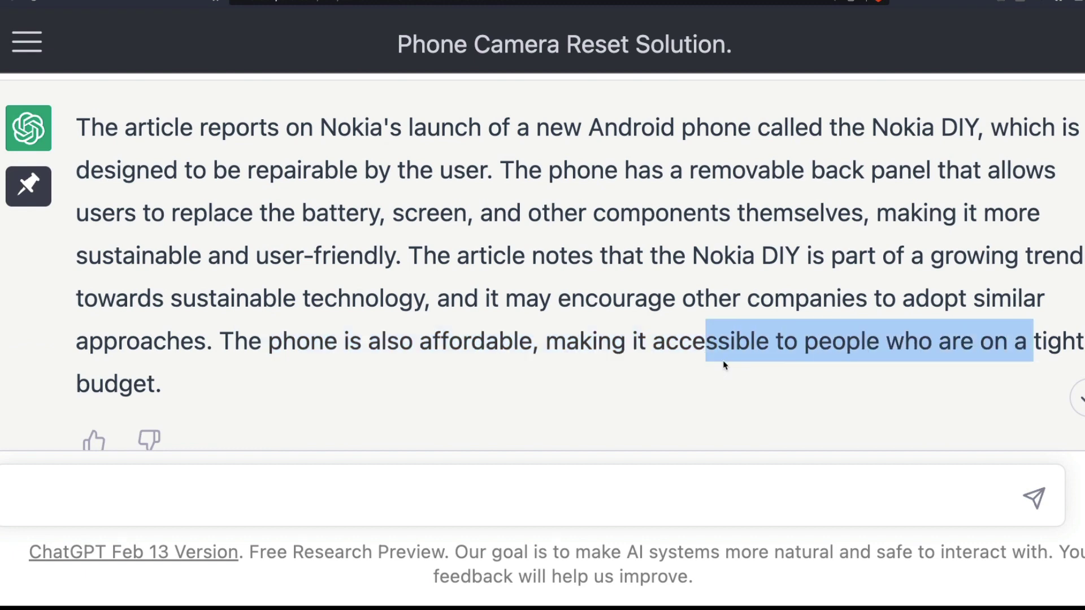
{"action": "scroll", "coordinate": [726, 364], "scroll_direction": "up", "scroll_amount": 3}
{"action": "scroll", "coordinate": [728, 363], "scroll_direction": "up", "scroll_amount": 1}
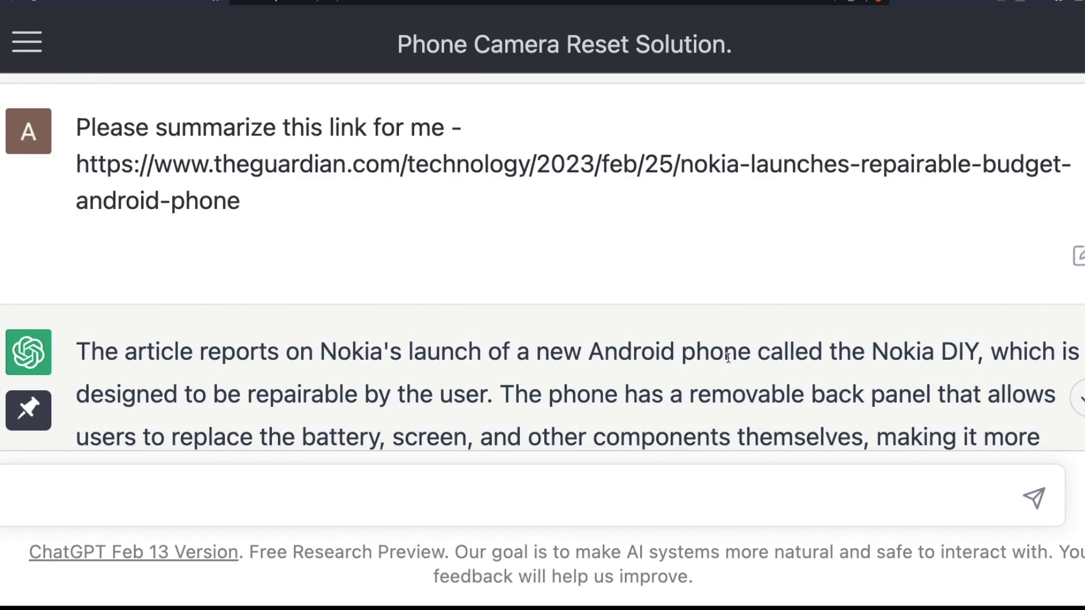
{"action": "scroll", "coordinate": [728, 357], "scroll_direction": "down", "scroll_amount": 4}
{"action": "left_click", "coordinate": [188, 180]}
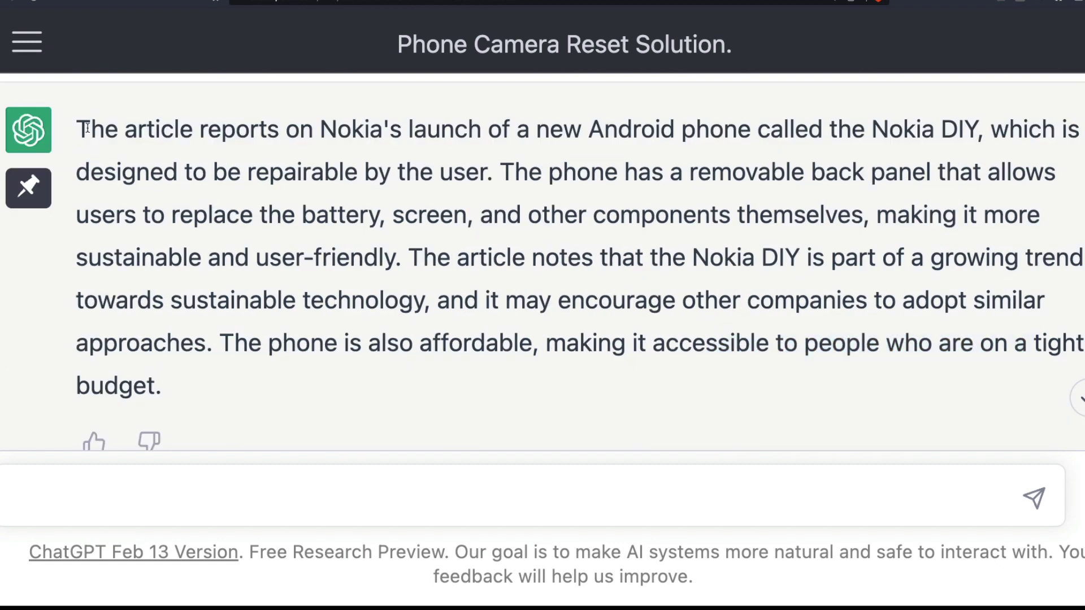
{"action": "left_click_drag", "start_coordinate": [88, 128], "coordinate": [247, 380]}
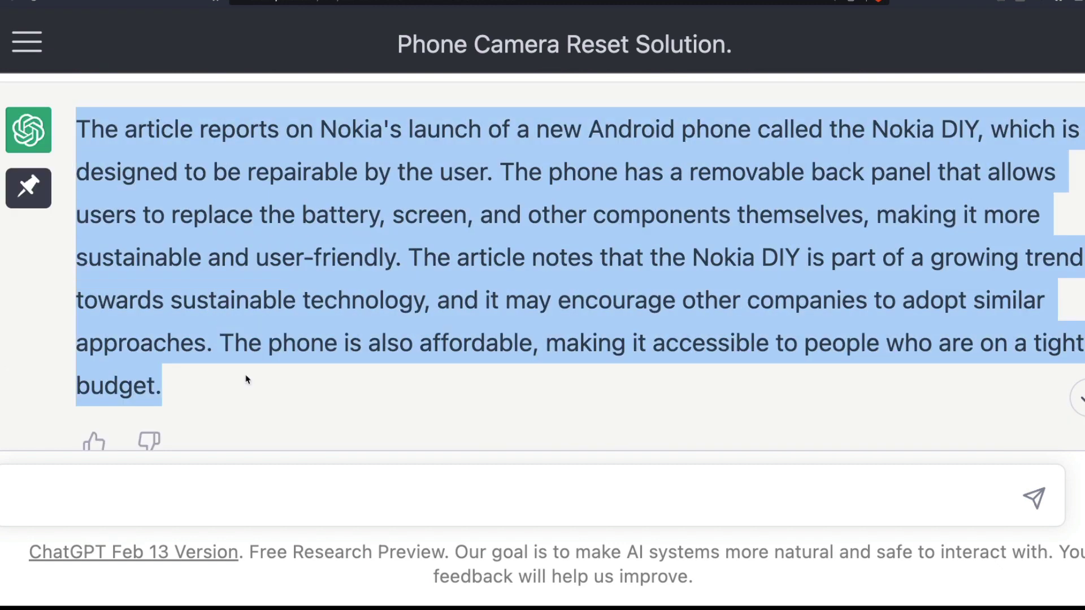
Examine the wording of the Guardian link in the prompt and compare it with the Nokia summary beneath it
{"action": "scroll", "coordinate": [247, 380], "scroll_direction": "up", "scroll_amount": 4}
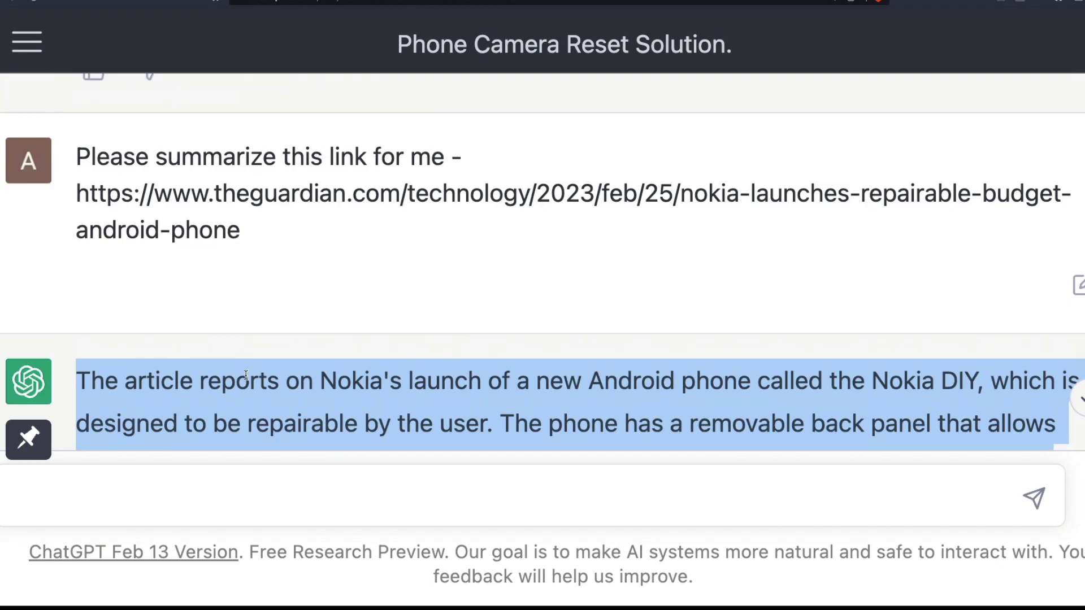
{"action": "left_click_drag", "start_coordinate": [248, 246], "coordinate": [75, 195]}
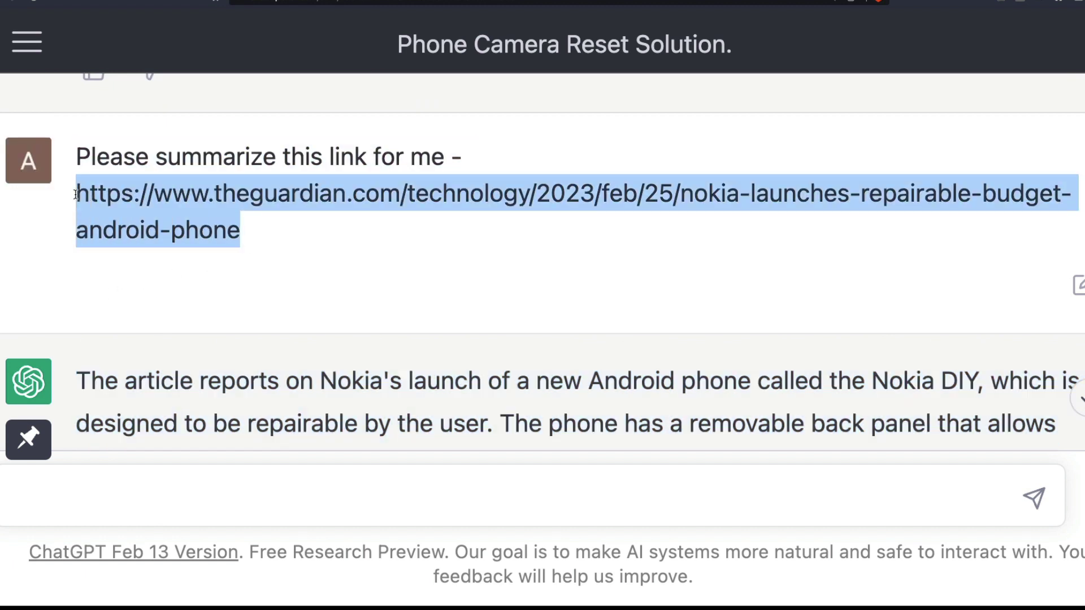
{"action": "left_click", "coordinate": [639, 201]}
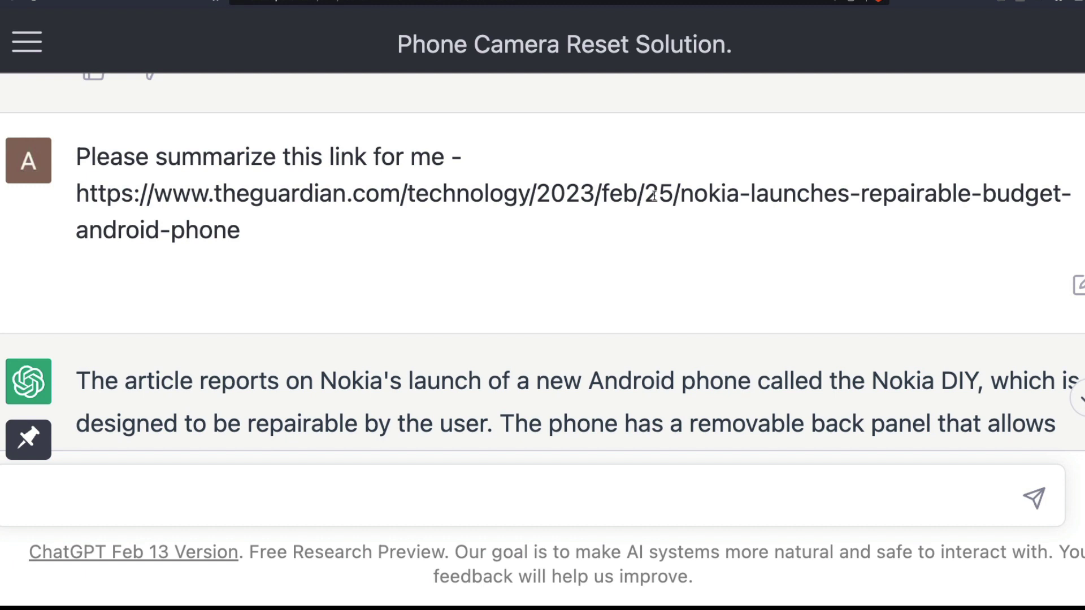
{"action": "scroll", "coordinate": [559, 368], "scroll_direction": "down", "scroll_amount": 5}
{"action": "scroll", "coordinate": [499, 351], "scroll_direction": "up", "scroll_amount": 5}
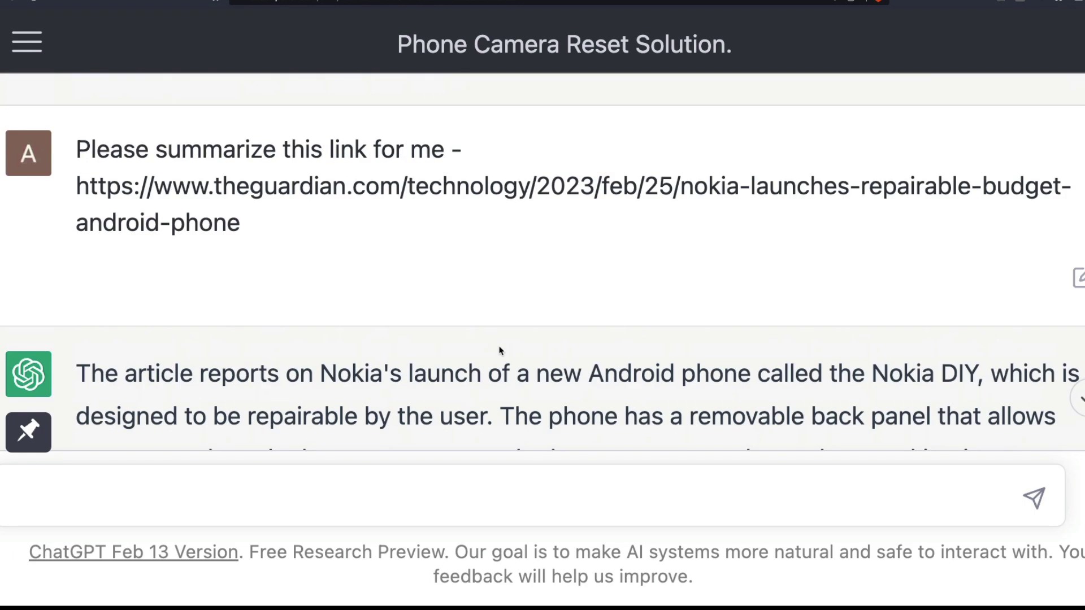
{"action": "scroll", "coordinate": [499, 351], "scroll_direction": "up", "scroll_amount": 1}
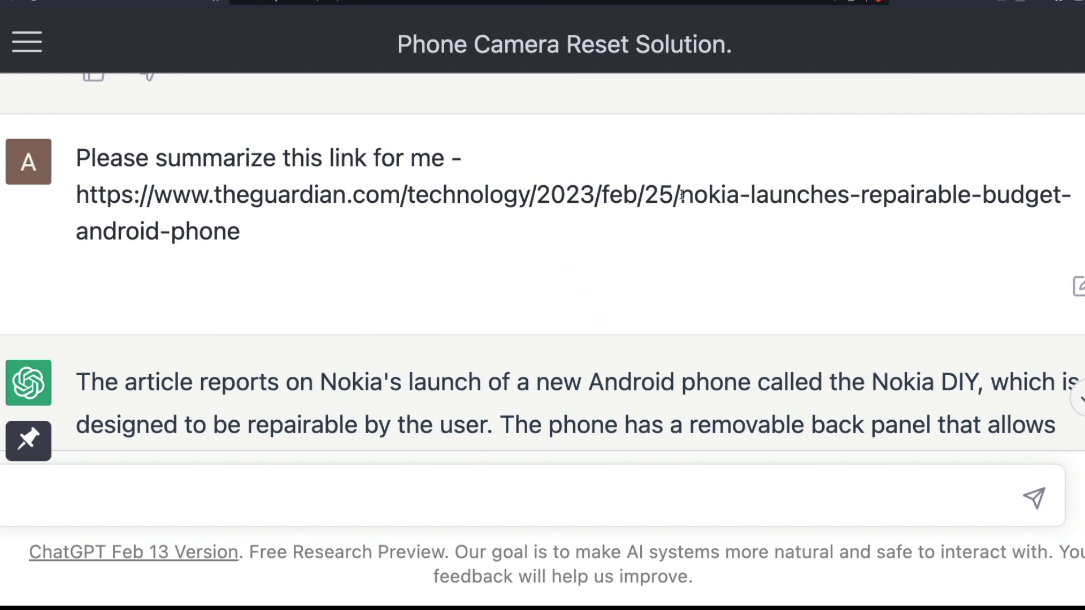
{"action": "left_click_drag", "start_coordinate": [682, 195], "coordinate": [70, 196]}
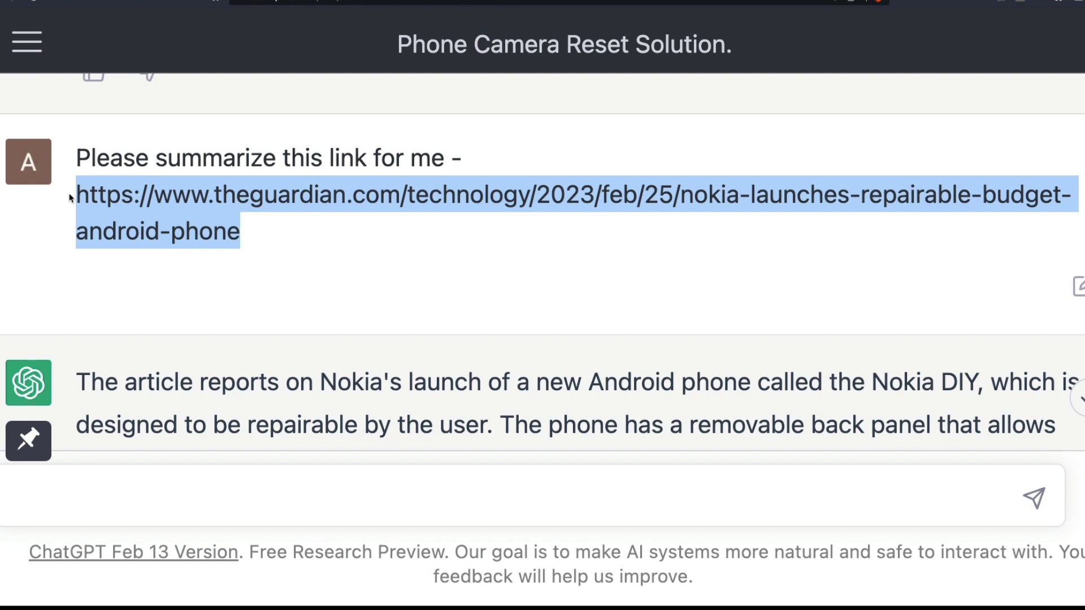
{"action": "left_click", "coordinate": [638, 266]}
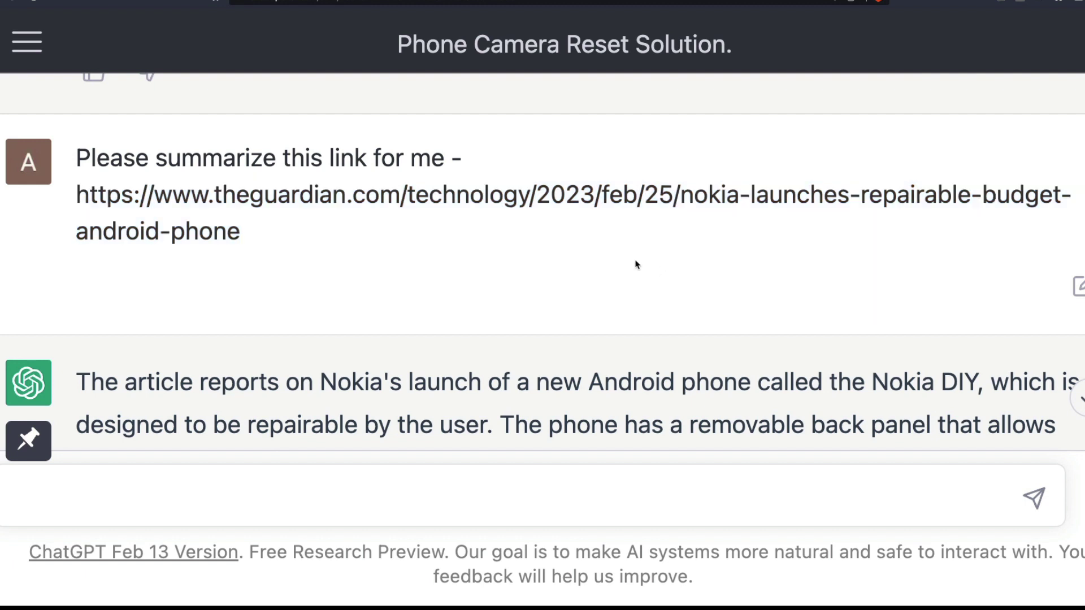
{"action": "left_click_drag", "start_coordinate": [399, 247], "coordinate": [67, 203]}
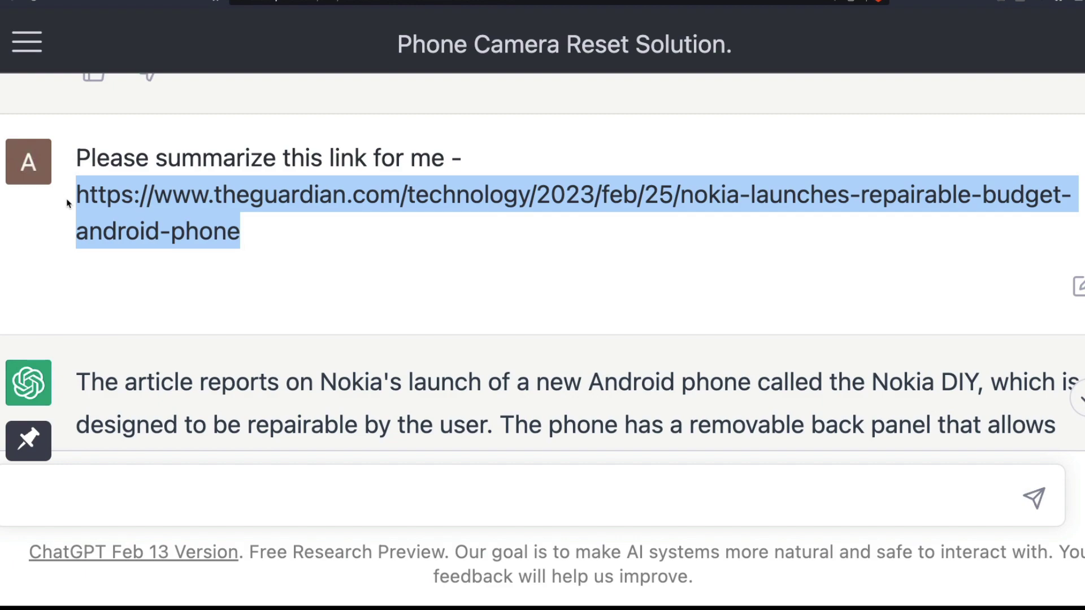
Review the earlier Maruti Suzuki 800 Automatic summary, examining its claims about power, city driving, fuel efficiency and the author's conclusion
{"action": "scroll", "coordinate": [284, 232], "scroll_direction": "up", "scroll_amount": 9}
{"action": "scroll", "coordinate": [298, 232], "scroll_direction": "down", "scroll_amount": 10}
{"action": "scroll", "coordinate": [299, 232], "scroll_direction": "up", "scroll_amount": 2}
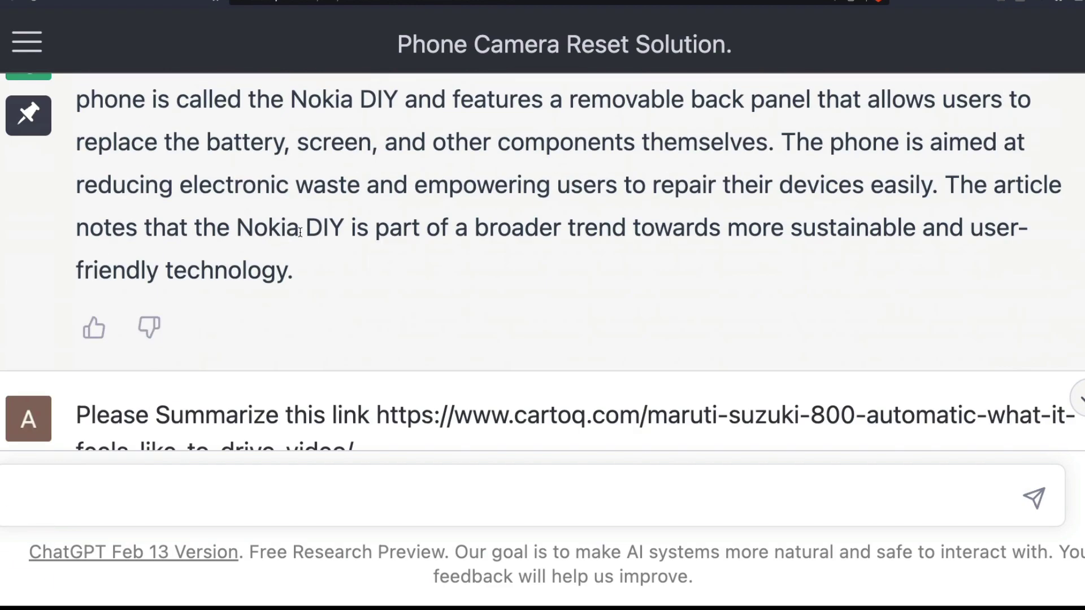
{"action": "scroll", "coordinate": [300, 233], "scroll_direction": "up", "scroll_amount": 10}
{"action": "scroll", "coordinate": [300, 233], "scroll_direction": "down", "scroll_amount": 12}
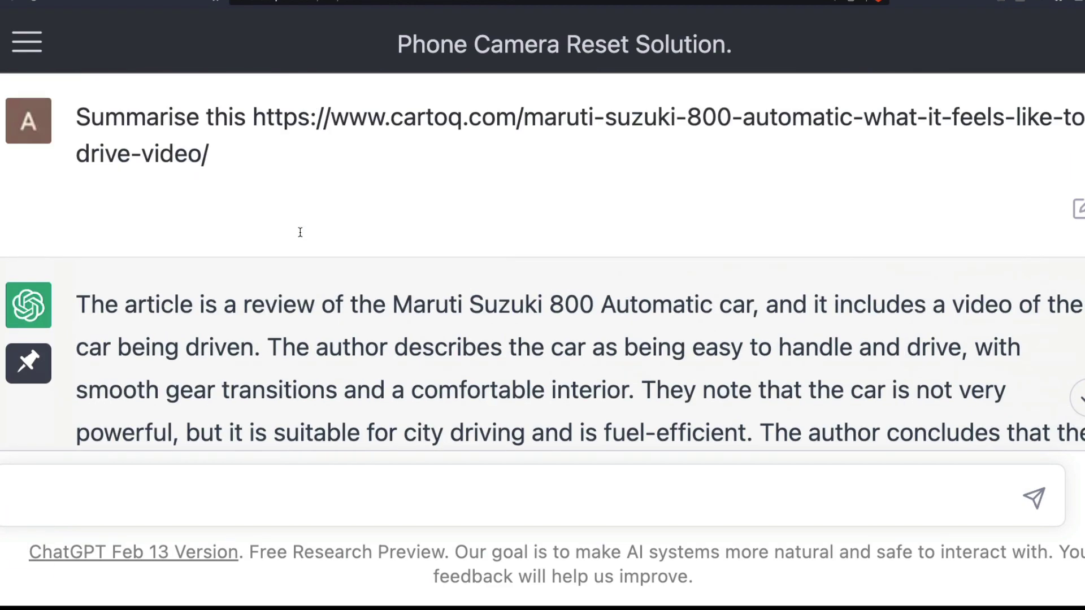
{"action": "scroll", "coordinate": [300, 233], "scroll_direction": "down", "scroll_amount": 6}
{"action": "scroll", "coordinate": [299, 234], "scroll_direction": "up", "scroll_amount": 2}
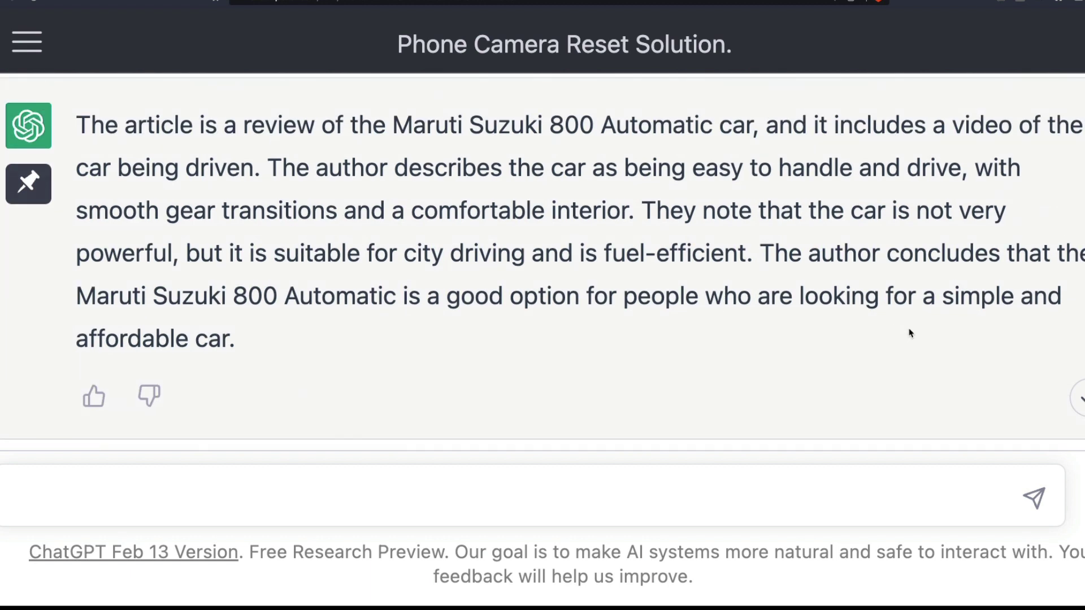
{"action": "scroll", "coordinate": [617, 308], "scroll_direction": "up", "scroll_amount": 1}
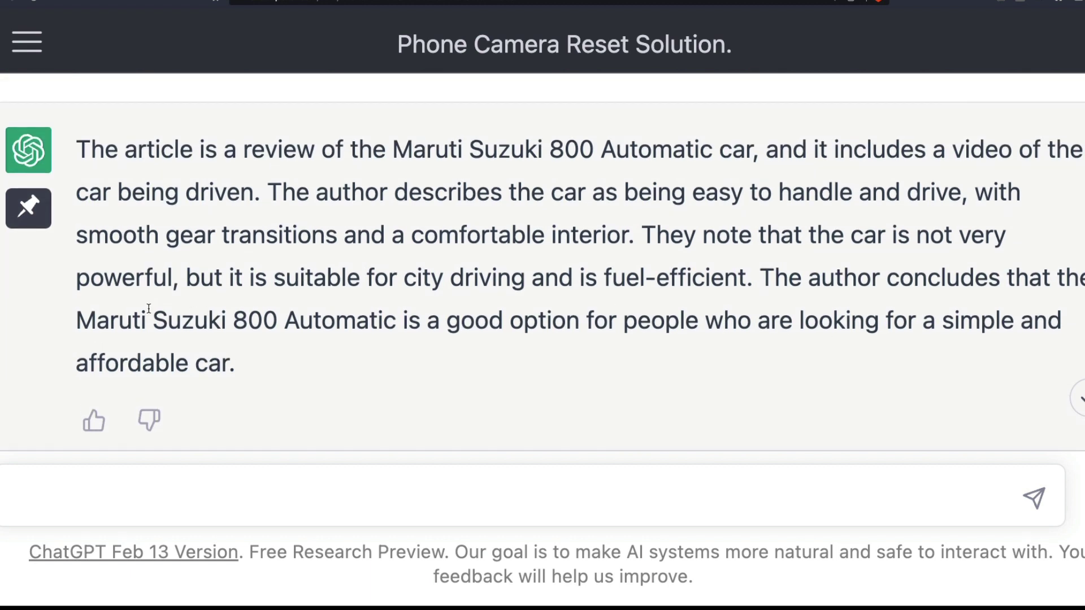
{"action": "left_click_drag", "start_coordinate": [148, 308], "coordinate": [979, 340]}
{"action": "left_click", "coordinate": [833, 373]}
{"action": "left_click_drag", "start_coordinate": [778, 235], "coordinate": [795, 290]}
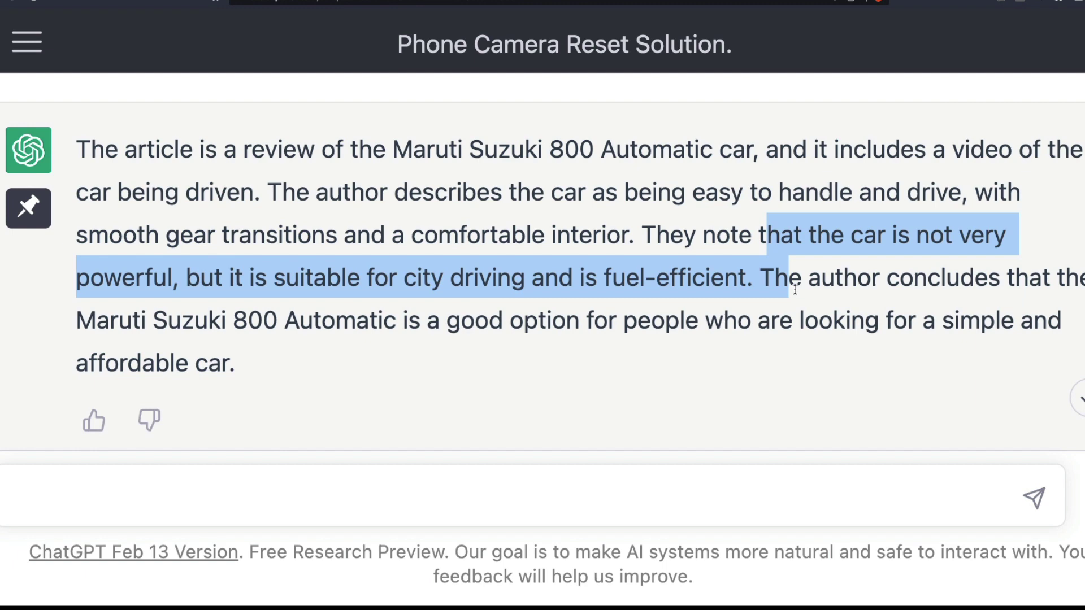
Compare the deal and product words in The Verge link with the MacBook Air, Roomba and Tribit speaker summary
{"action": "scroll", "coordinate": [514, 360], "scroll_direction": "up", "scroll_amount": 10}
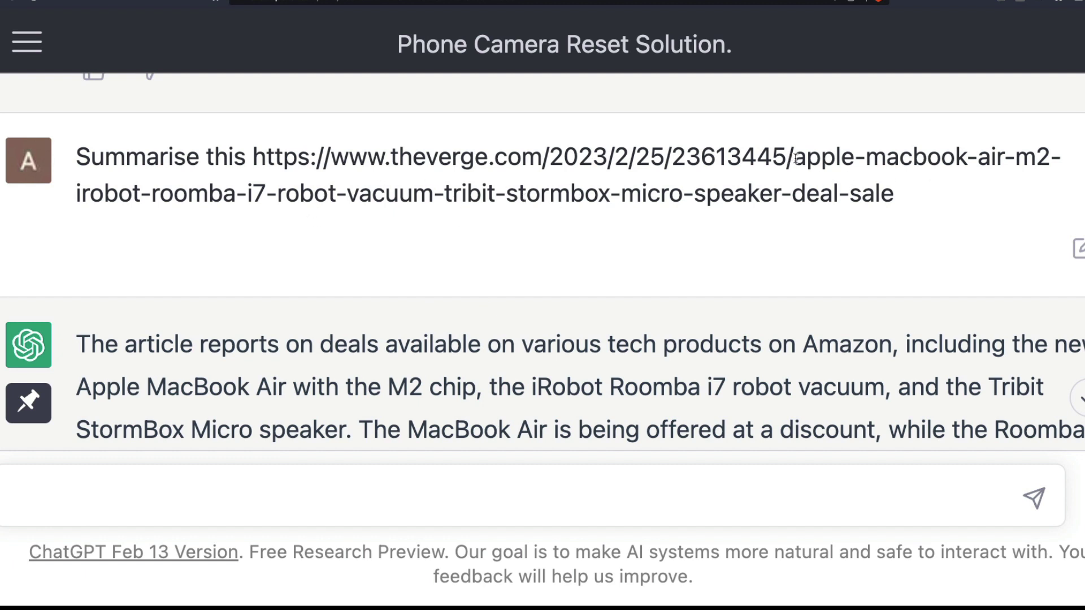
{"action": "left_click_drag", "start_coordinate": [794, 190], "coordinate": [911, 199]}
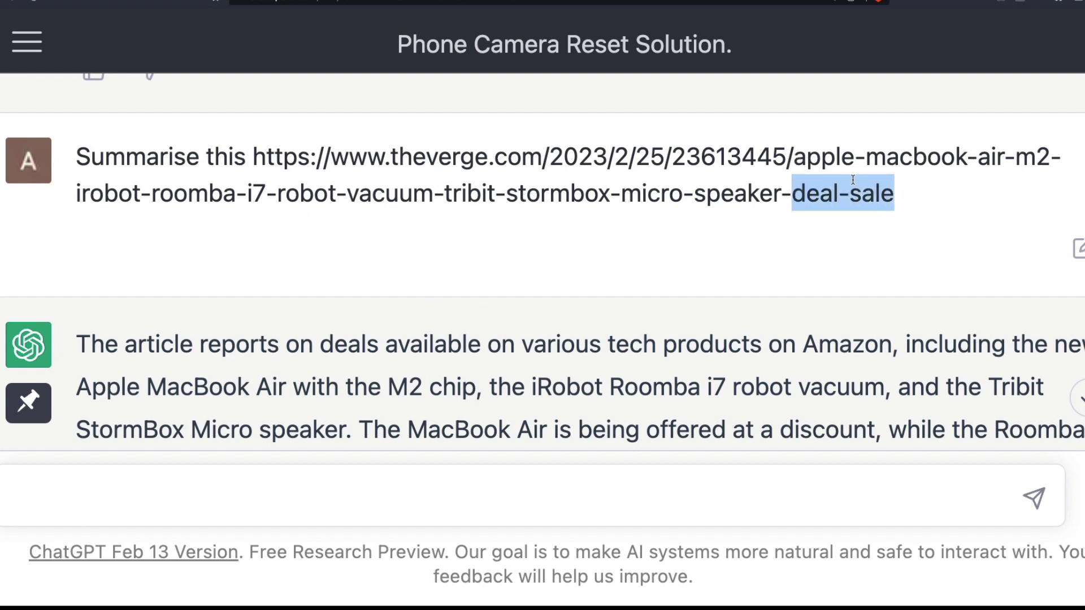
{"action": "left_click_drag", "start_coordinate": [794, 161], "coordinate": [1053, 167]}
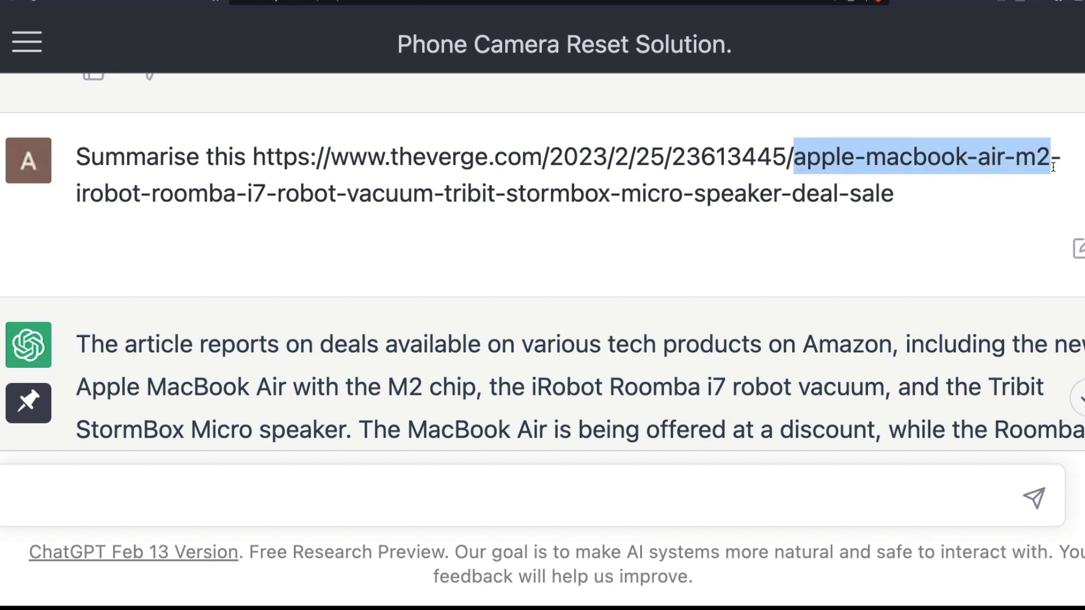
{"action": "left_click_drag", "start_coordinate": [71, 195], "coordinate": [763, 201]}
{"action": "scroll", "coordinate": [452, 310], "scroll_direction": "down", "scroll_amount": 6}
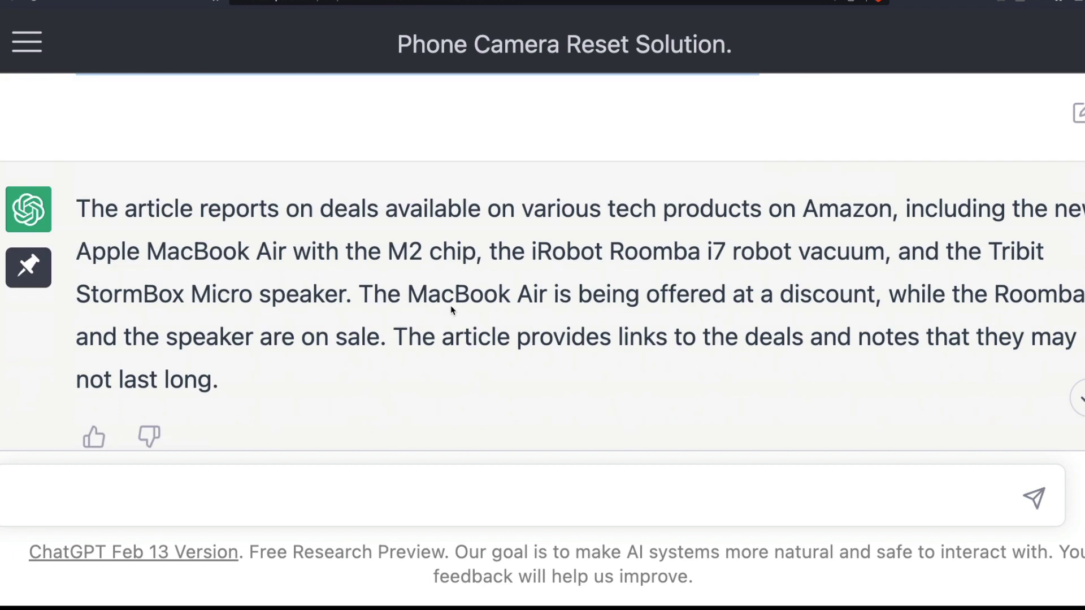
Read the follow-up answer listing the top 5 points of The Verge article, and return to the latest Nokia request
{"action": "scroll", "coordinate": [451, 306], "scroll_direction": "down", "scroll_amount": 9}
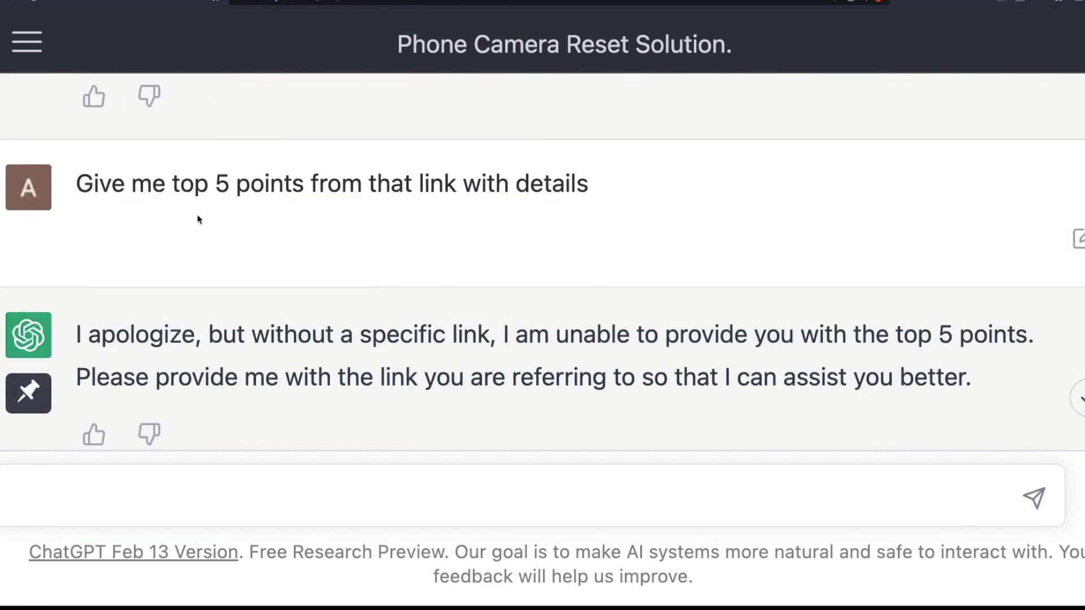
{"action": "scroll", "coordinate": [394, 297], "scroll_direction": "down", "scroll_amount": 5}
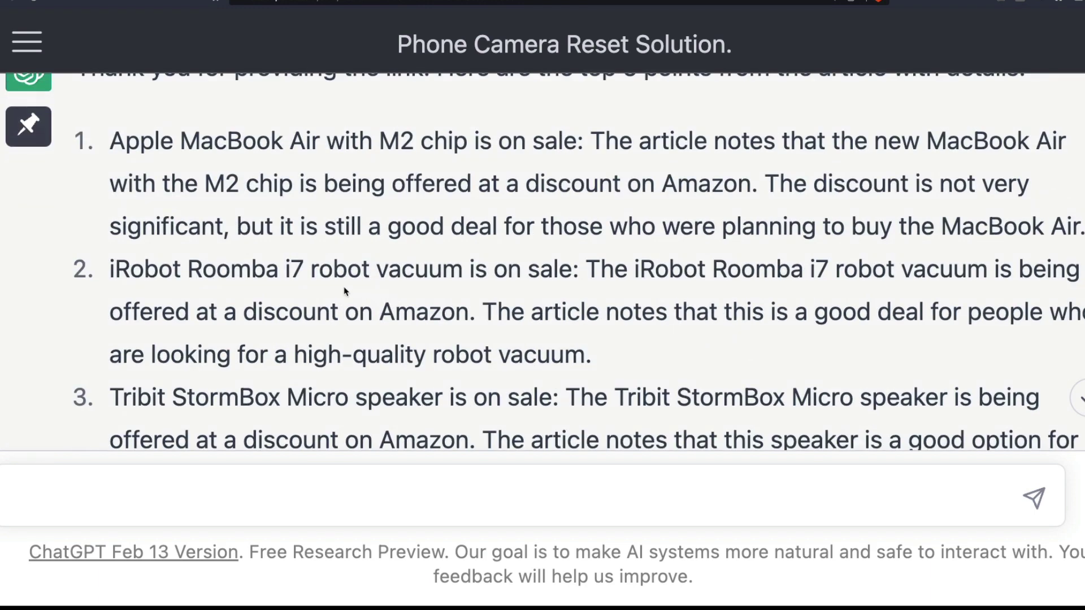
{"action": "scroll", "coordinate": [321, 293], "scroll_direction": "down", "scroll_amount": 3}
{"action": "scroll", "coordinate": [320, 290], "scroll_direction": "down", "scroll_amount": 1}
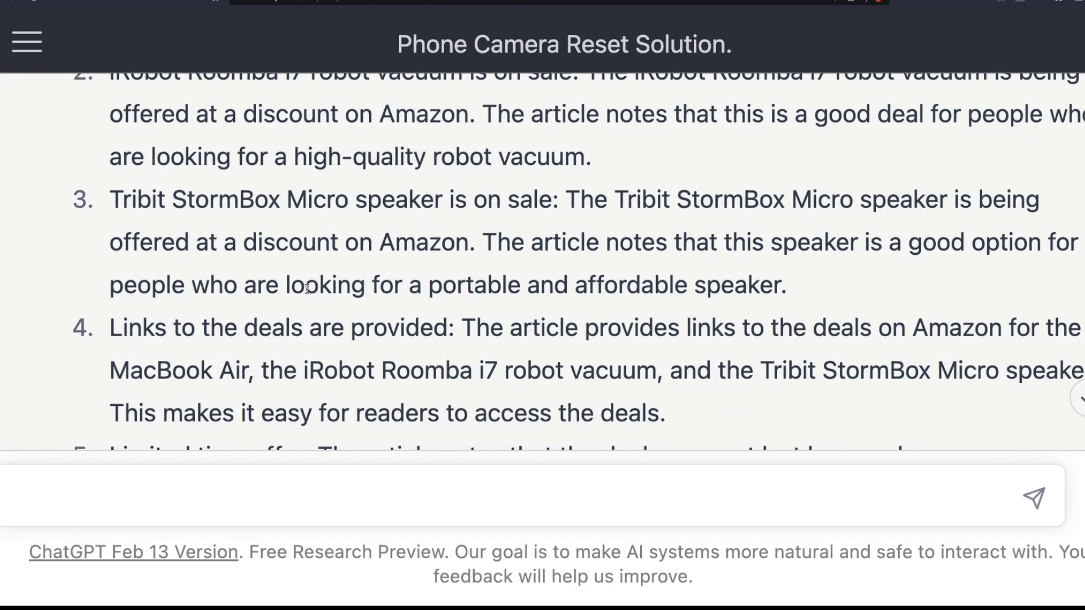
{"action": "scroll", "coordinate": [308, 289], "scroll_direction": "up", "scroll_amount": 2}
{"action": "scroll", "coordinate": [307, 289], "scroll_direction": "down", "scroll_amount": 2}
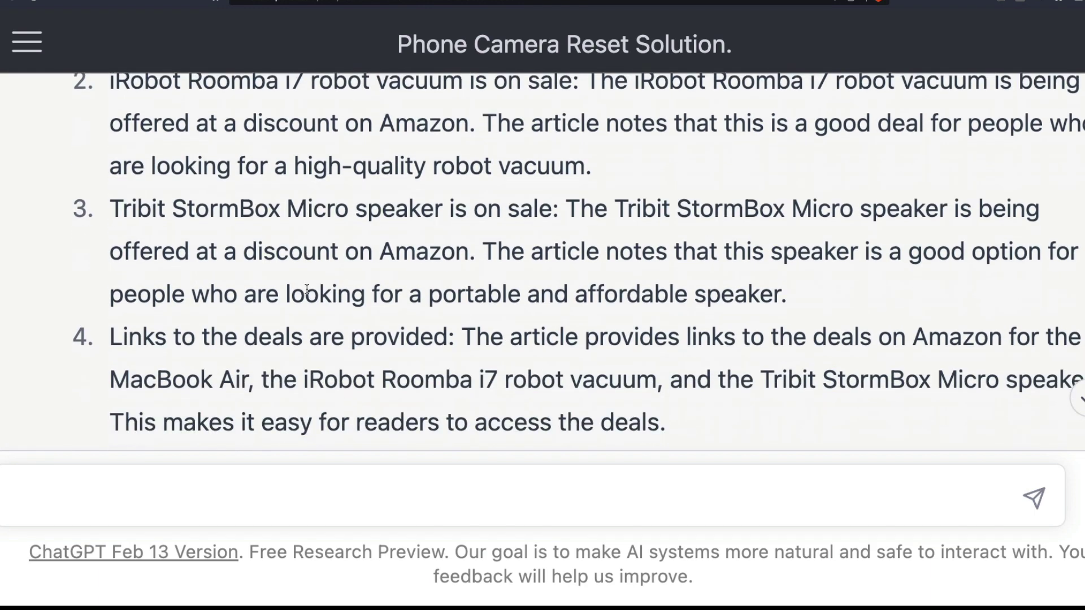
{"action": "scroll", "coordinate": [307, 289], "scroll_direction": "down", "scroll_amount": 1}
{"action": "left_click_drag", "start_coordinate": [142, 313], "coordinate": [533, 312]}
{"action": "left_click", "coordinate": [533, 313]}
{"action": "scroll", "coordinate": [438, 343], "scroll_direction": "down", "scroll_amount": 1}
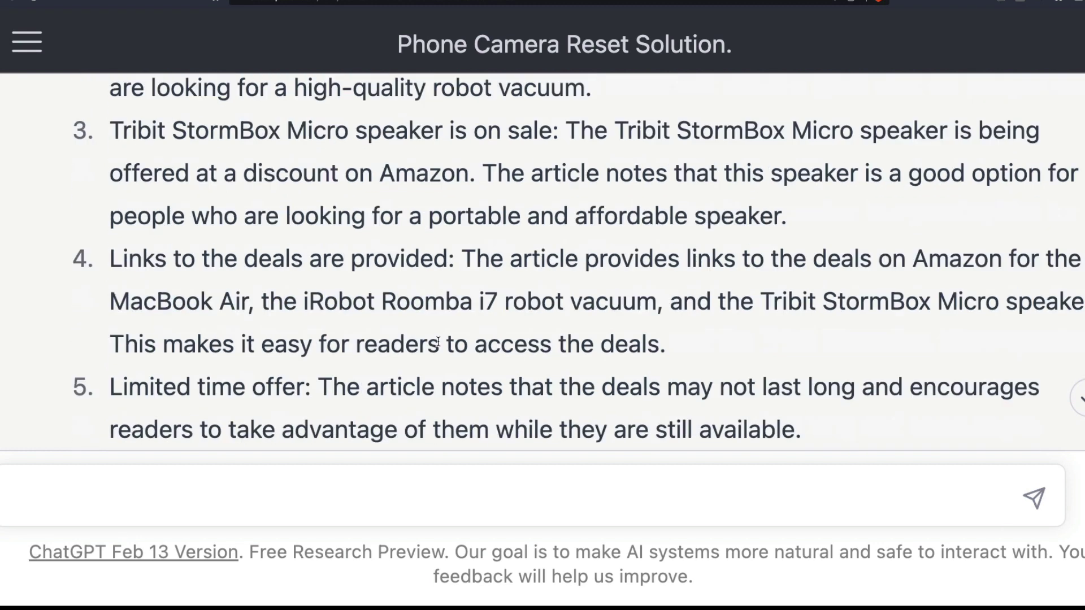
{"action": "scroll", "coordinate": [438, 342], "scroll_direction": "down", "scroll_amount": 2}
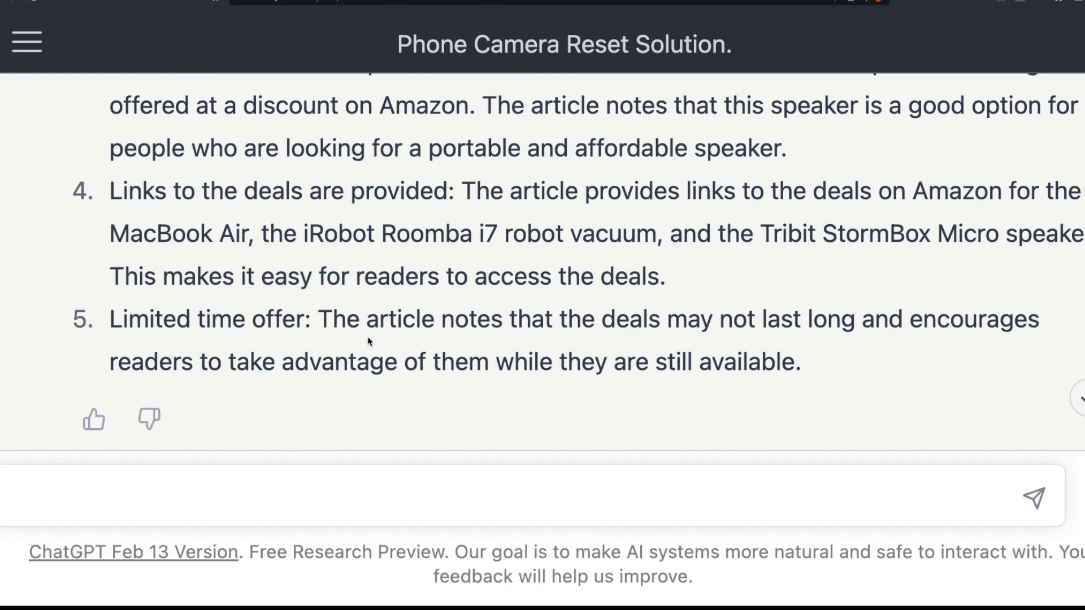
{"action": "scroll", "coordinate": [368, 341], "scroll_direction": "up", "scroll_amount": 7}
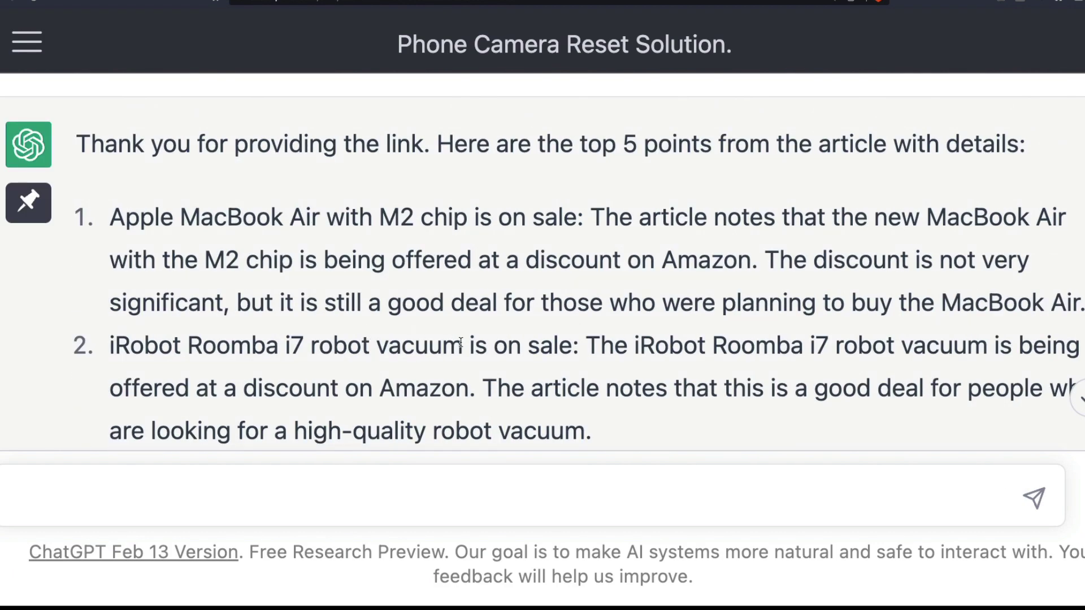
{"action": "scroll", "coordinate": [461, 343], "scroll_direction": "down", "scroll_amount": 15}
{"action": "scroll", "coordinate": [460, 347], "scroll_direction": "up", "scroll_amount": 6}
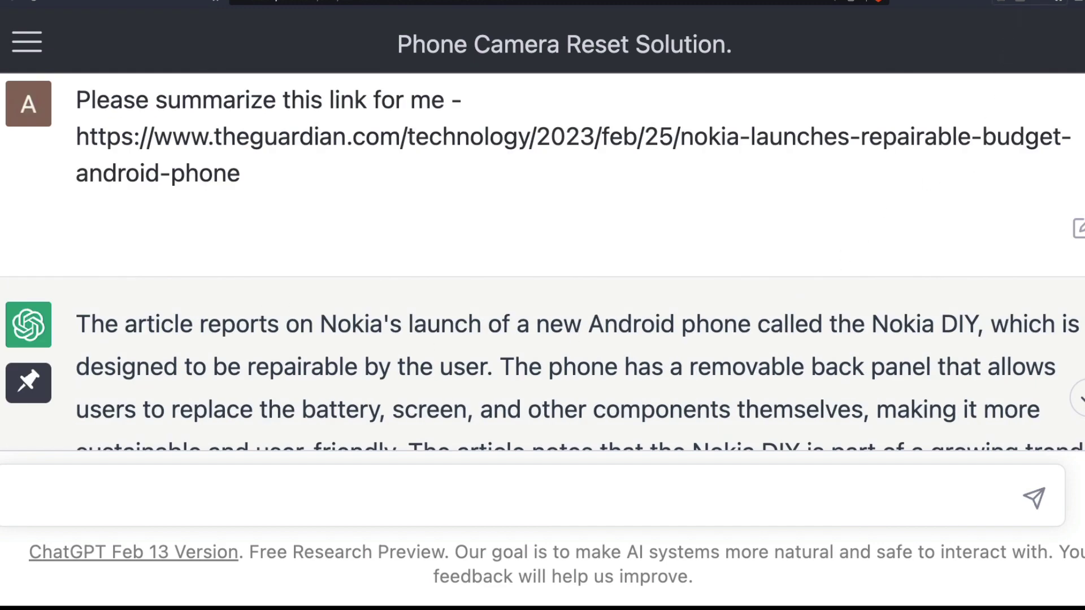
{"action": "key", "text": "ctrl+Tab"}
{"action": "key", "text": "ctrl+Tab"}
{"action": "key", "text": "ctrl+Tab"}
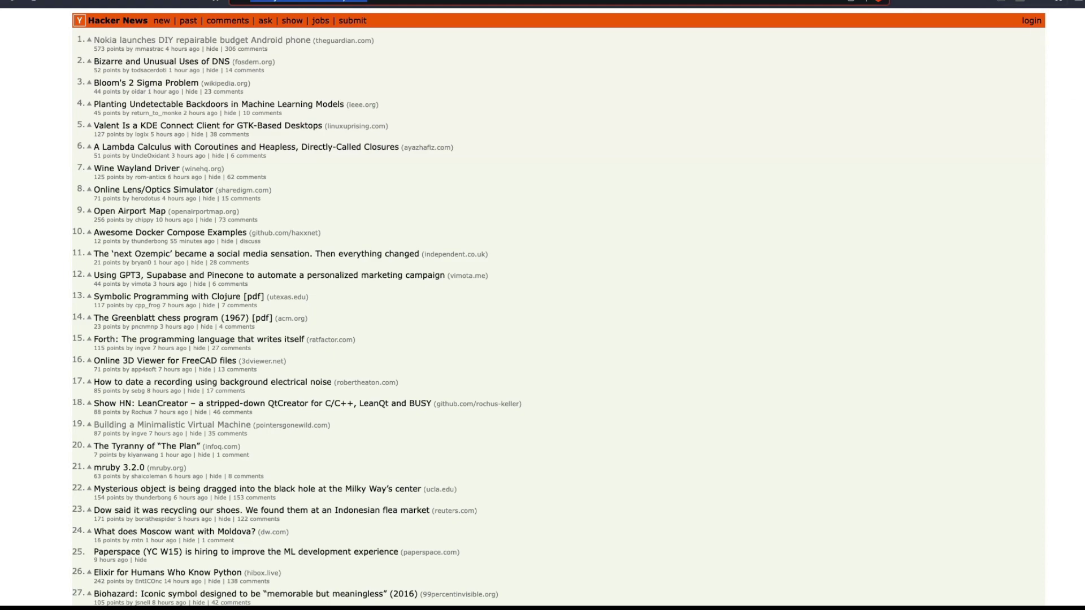
{"action": "key", "text": "ctrl+Tab"}
{"action": "scroll", "coordinate": [431, 446], "scroll_direction": "down", "scroll_amount": 5}
{"action": "left_click", "coordinate": [338, 497]}
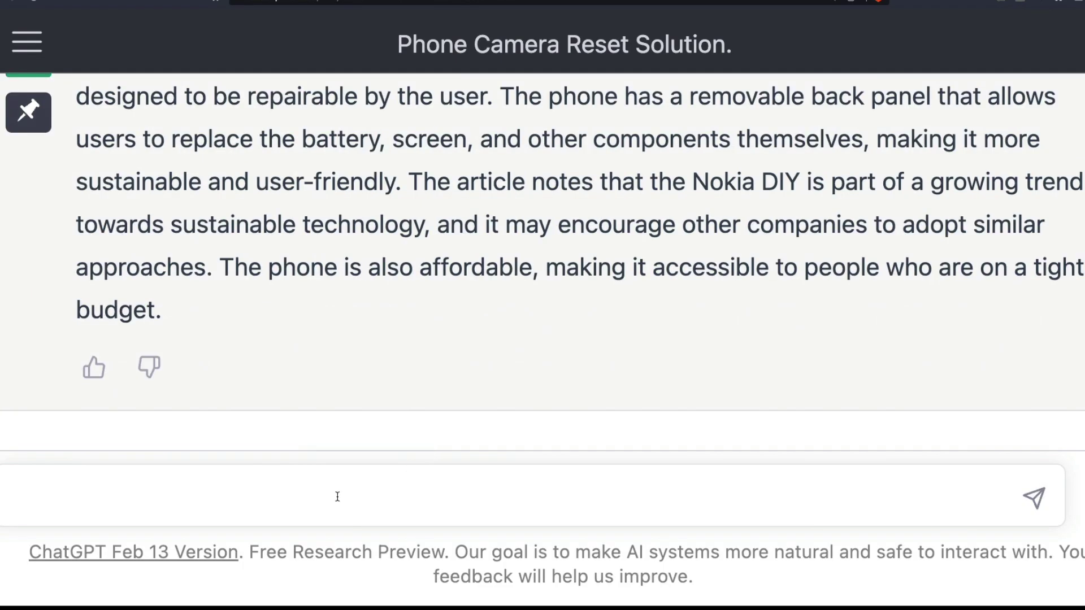
{"action": "type", "text": "please su"}
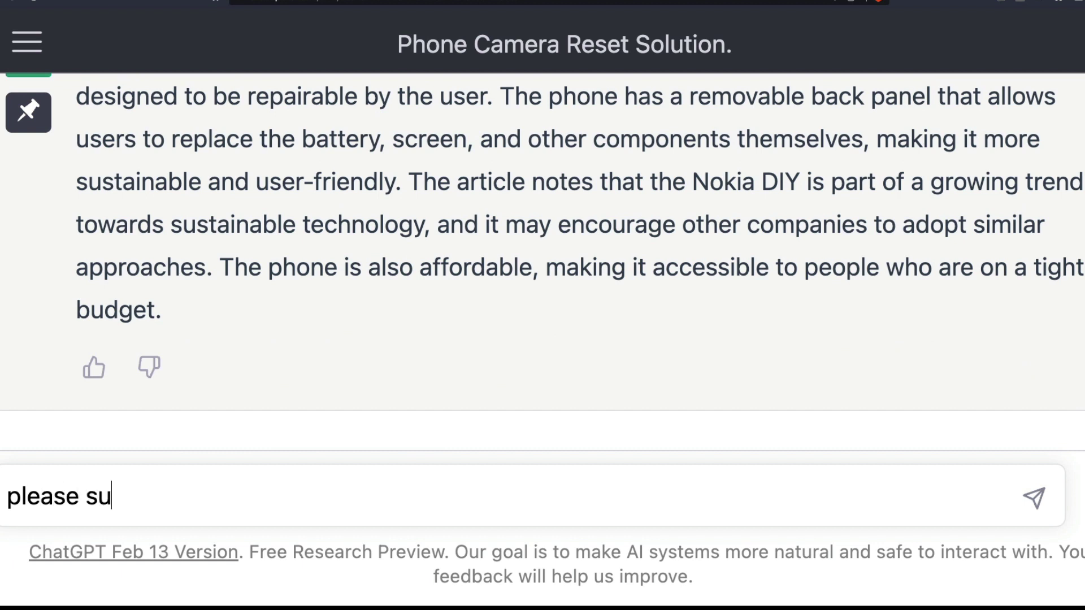
{"action": "type", "text": "mmarize this link "}
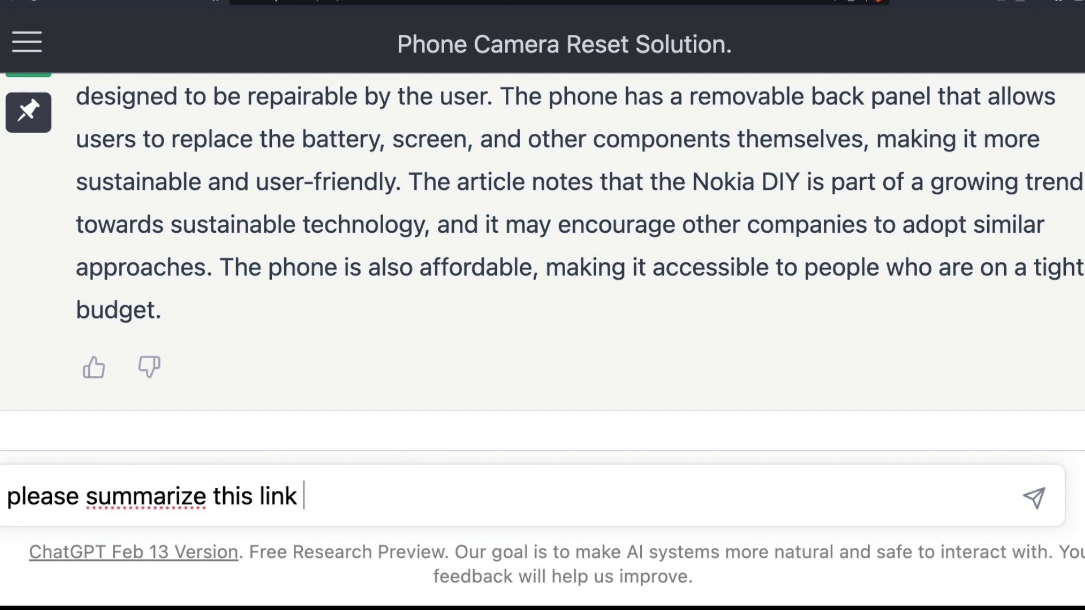
{"action": "type", "text": "- https:/"}
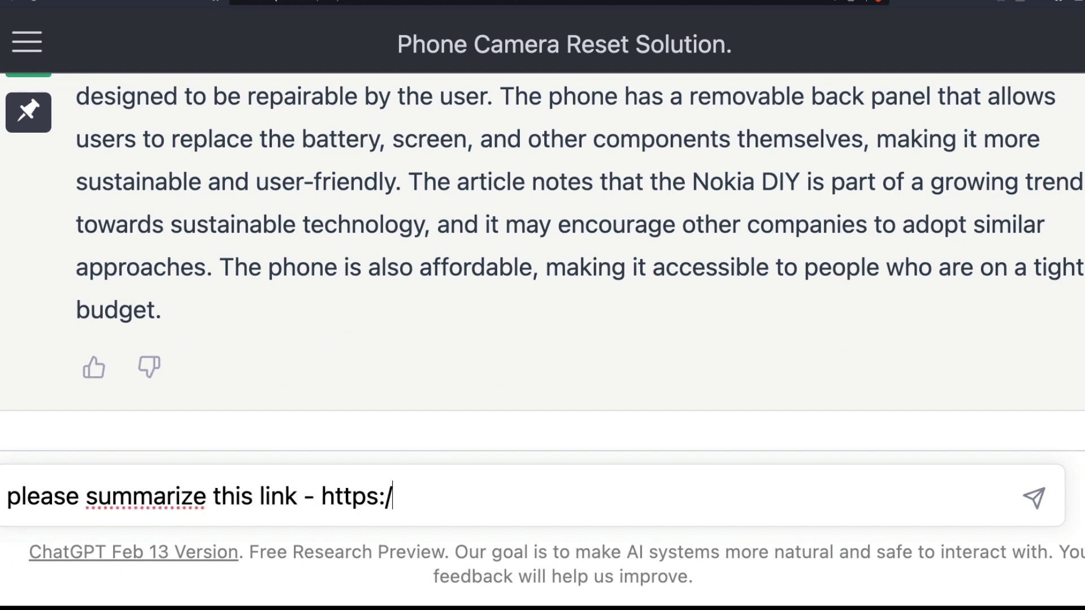
{"action": "type", "text": "/mybestfrkiend"}
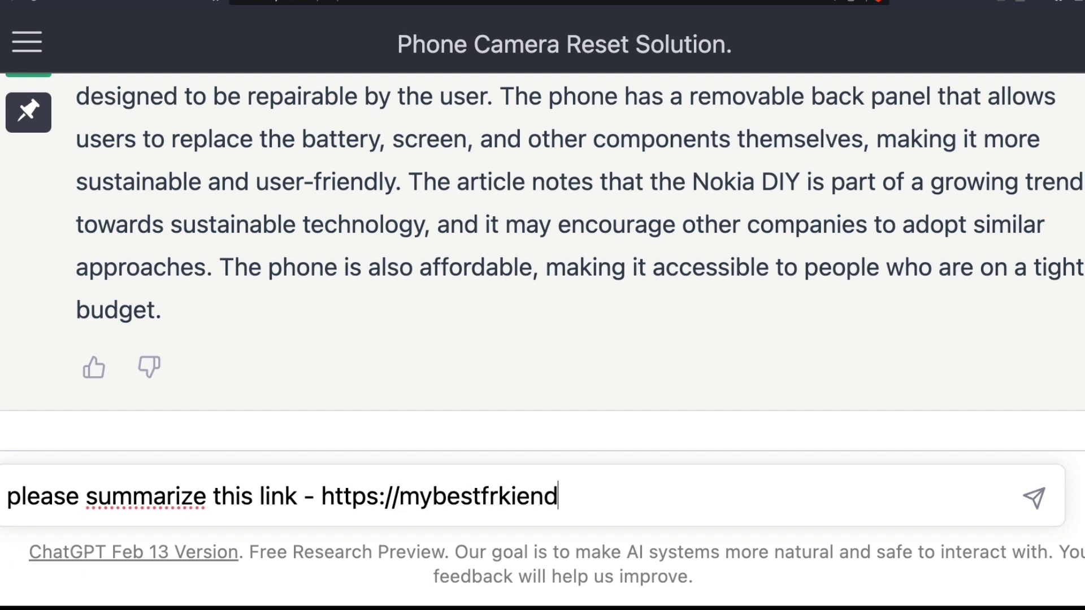
{"action": "key", "text": "BackSpace"}
{"action": "key", "text": "BackSpace"}
{"action": "key", "text": "BackSpace"}
{"action": "key", "text": "BackSpace"}
{"action": "key", "text": "BackSpace"}
{"action": "type", "text": "iend.com"}
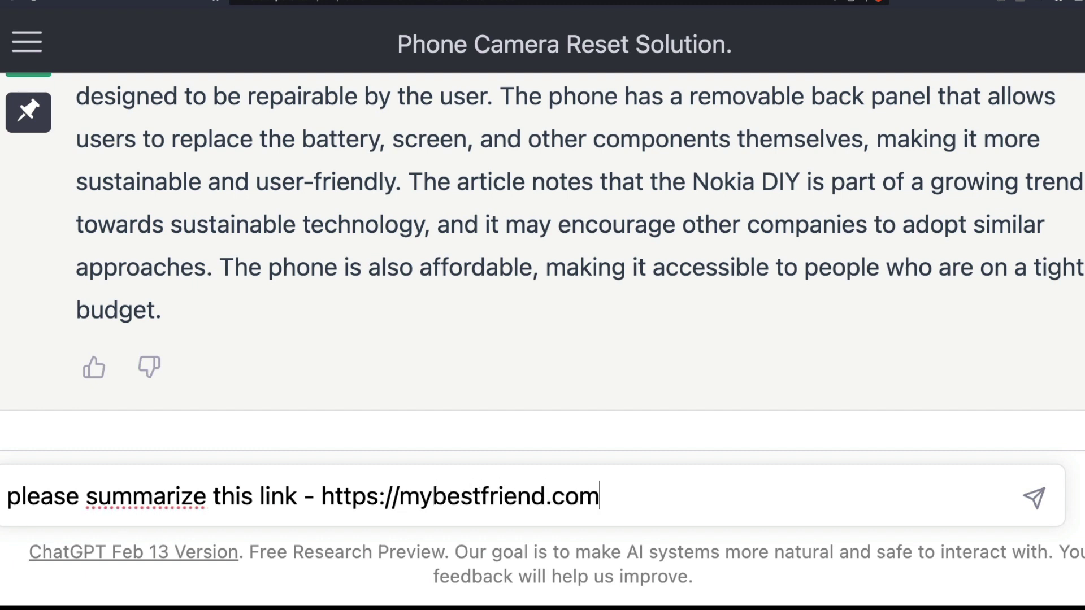
{"action": "type", "text": "/"}
{"action": "key", "text": "Left"}
{"action": "key", "text": "Left"}
{"action": "key", "text": "Left"}
{"action": "key", "text": "Left"}
{"action": "type", "text": "444"}
{"action": "key", "text": "Right"}
{"action": "key", "text": "Right"}
{"action": "key", "text": "Right"}
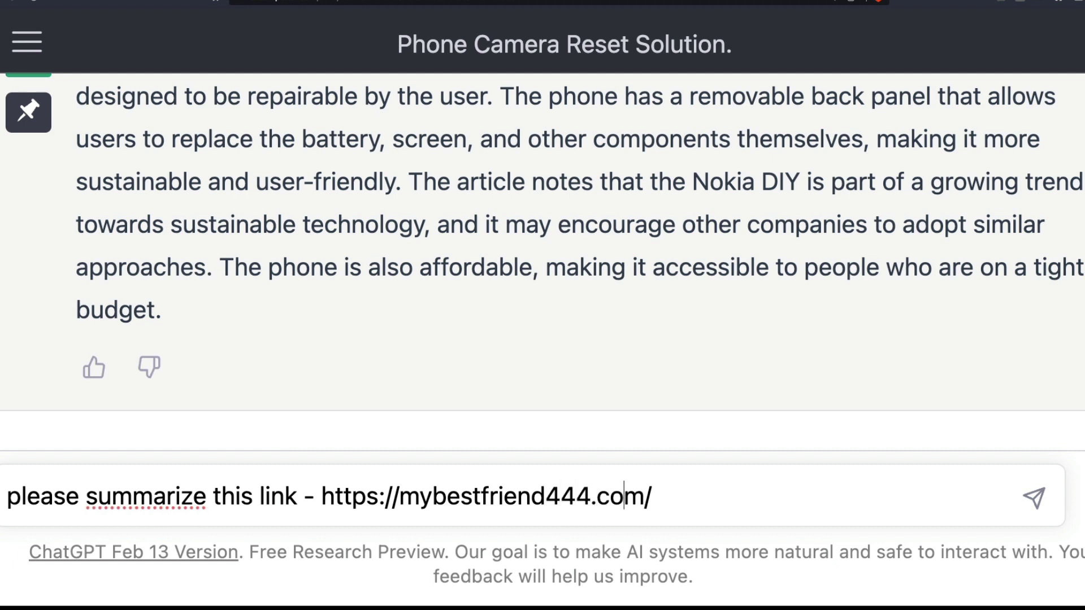
{"action": "key", "text": "Right"}
{"action": "key", "text": "Right"}
Complete the made-up link with the path this-is-my-birthday-gift-bmw-x5 and send the request
{"action": "type", "text": "this"}
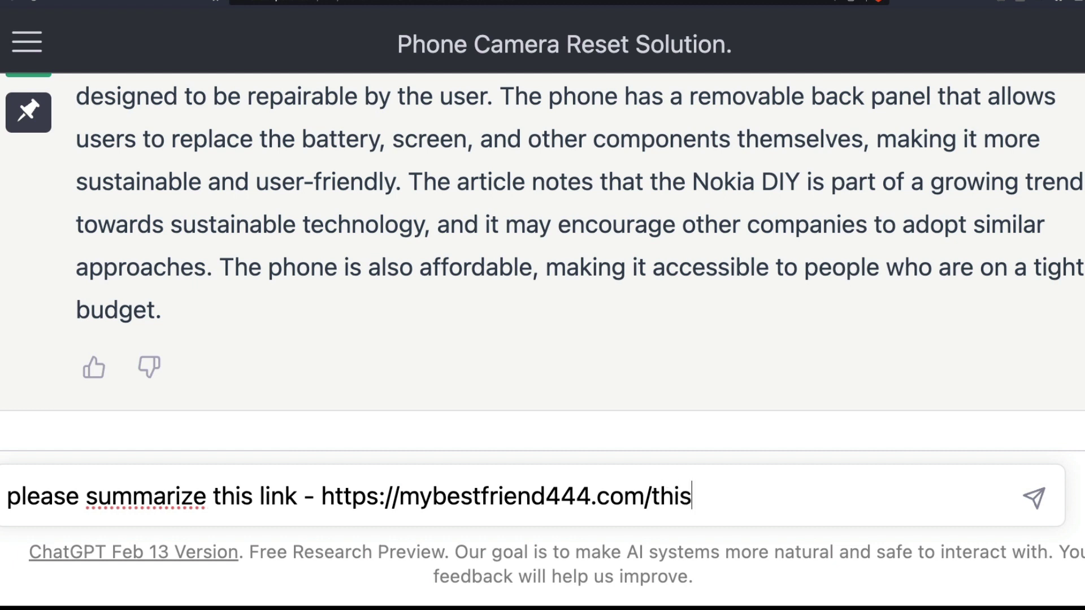
{"action": "type", "text": "-is-my-birthday-"}
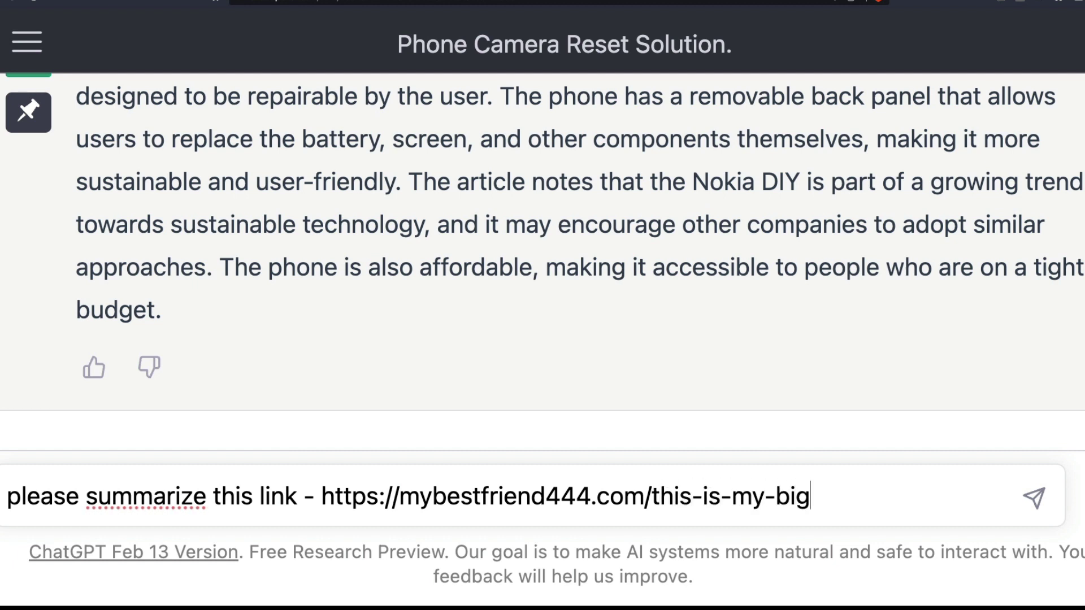
{"action": "type", "text": "gift-bml"}
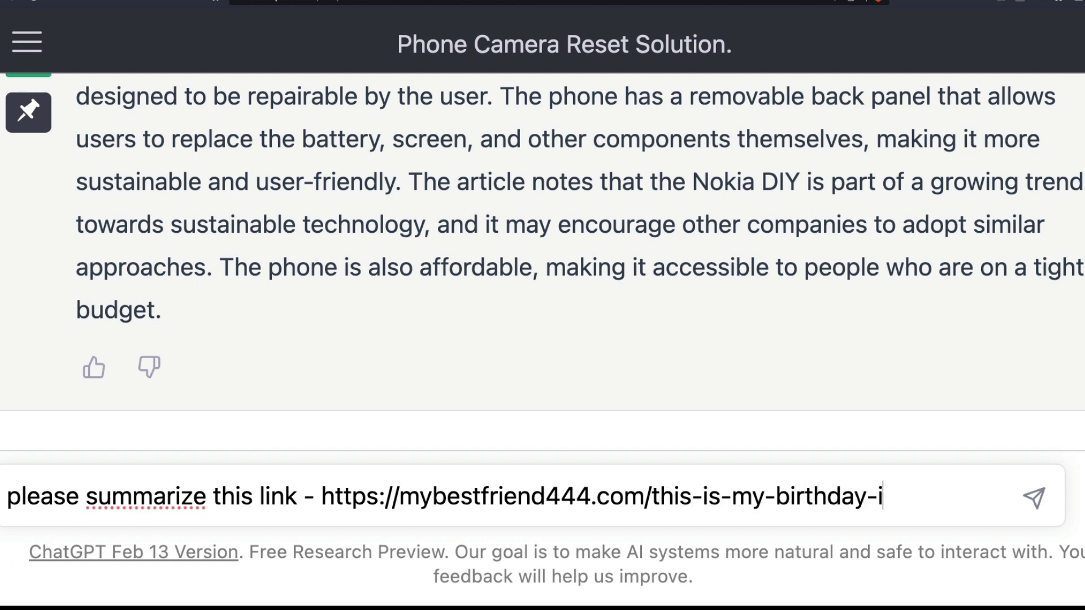
{"action": "key", "text": "BackSpace"}
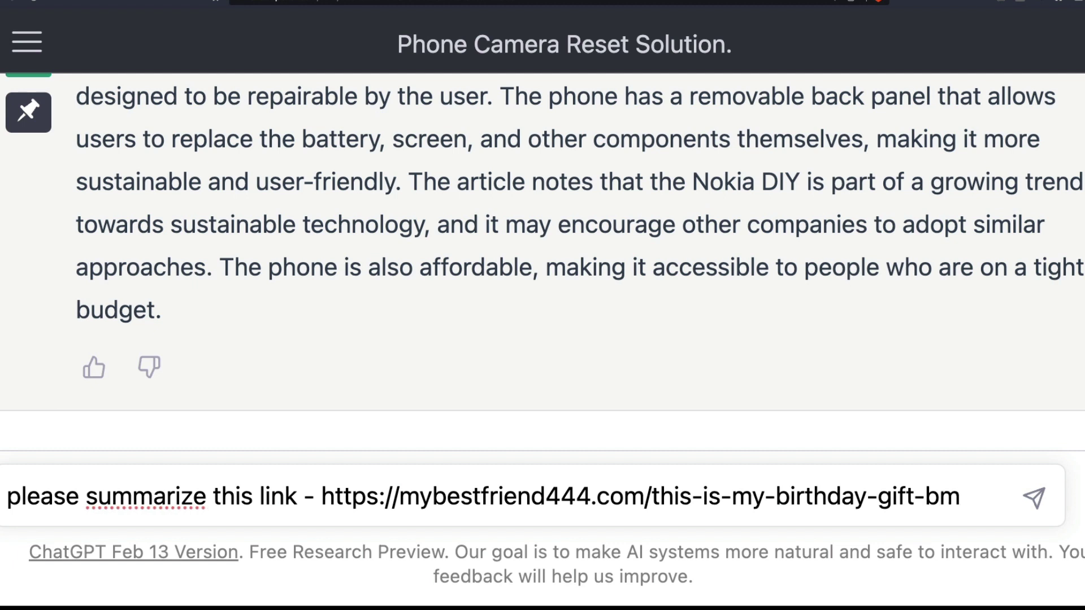
{"action": "type", "text": "w-x5"}
{"action": "key", "text": "Return"}
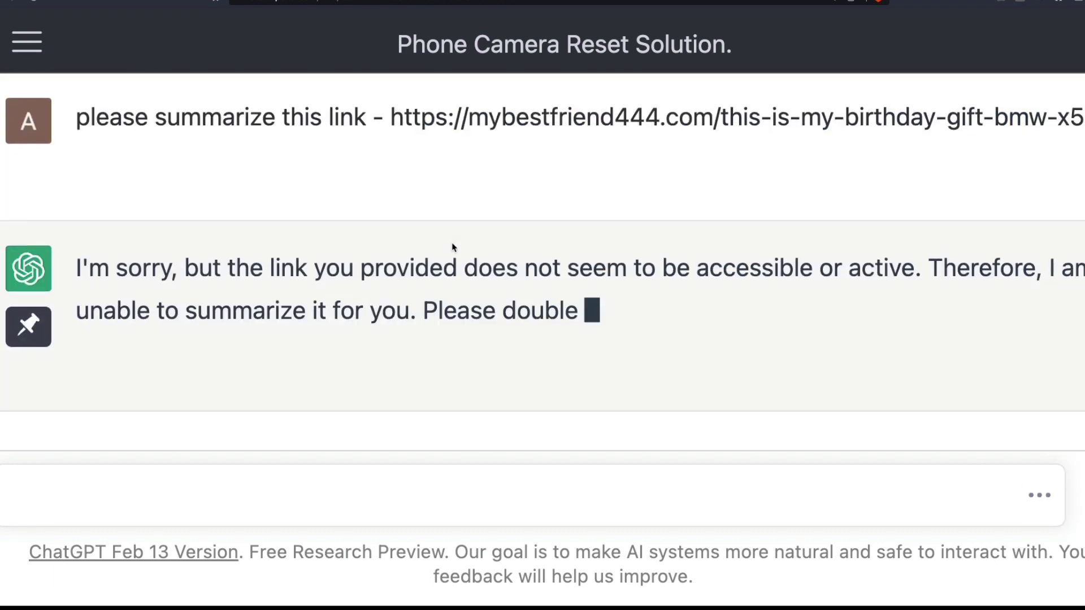
Copy the mybestfriend444.com request into a new prompt and remove 444 from its domain
{"action": "scroll", "coordinate": [562, 315], "scroll_direction": "up", "scroll_amount": 1}
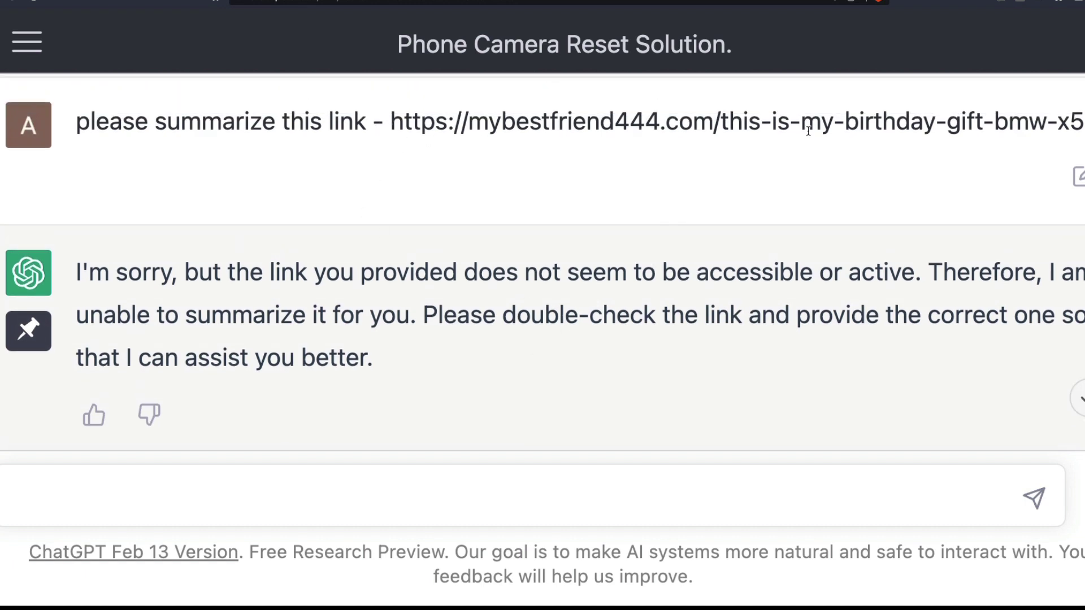
{"action": "triple_click", "coordinate": [853, 118]}
{"action": "left_click", "coordinate": [553, 519]}
{"action": "key", "text": "super+v"}
{"action": "left_click", "coordinate": [590, 386]}
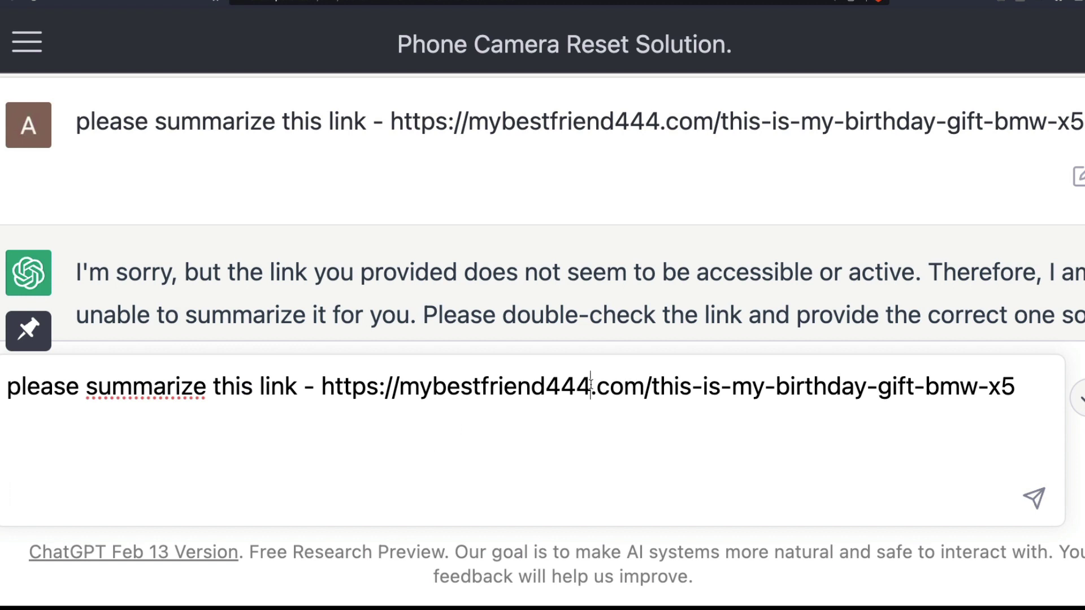
{"action": "key", "text": "BackSpace"}
{"action": "key", "text": "BackSpace"}
{"action": "key", "text": "BackSpace"}
{"action": "key", "text": "BackSpace"}
{"action": "type", "text": "d"}
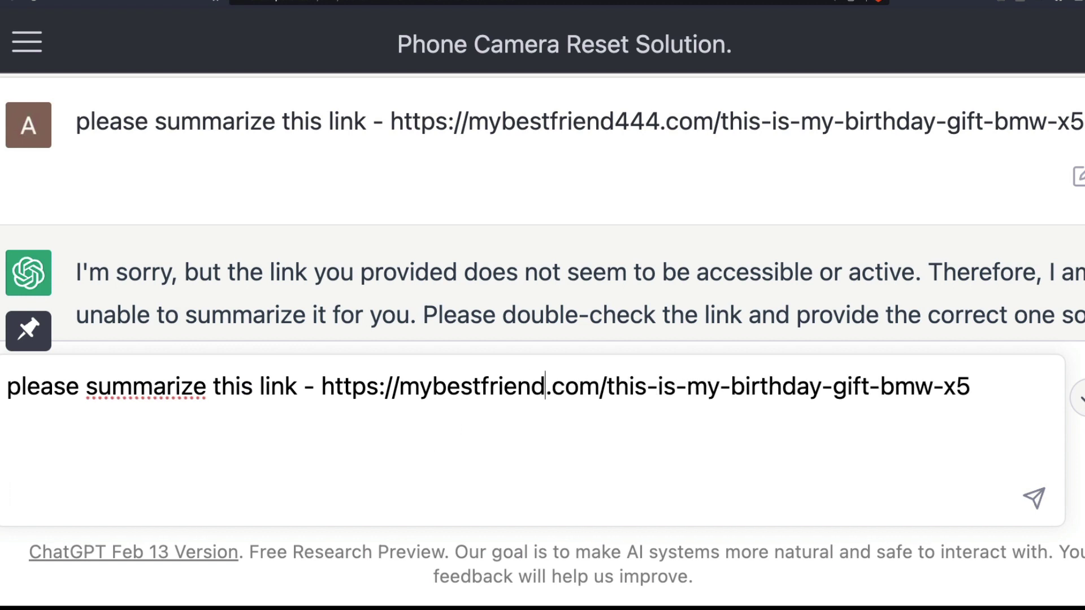
Replace the domain name mybestfriend with guardian, send the request and read the reply
{"action": "double_click", "coordinate": [533, 395]}
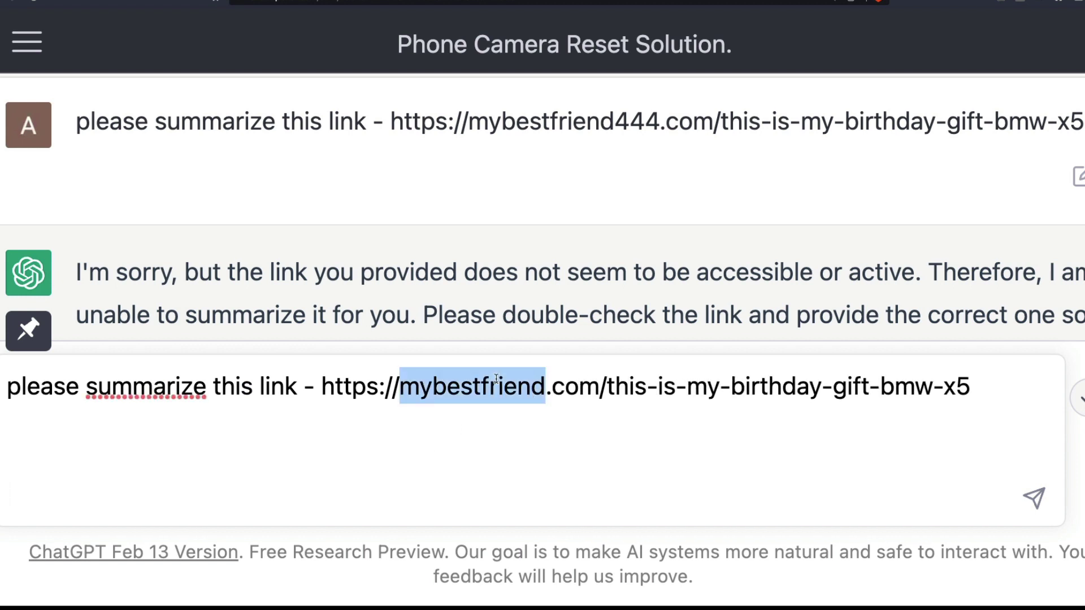
{"action": "type", "text": "guardian"}
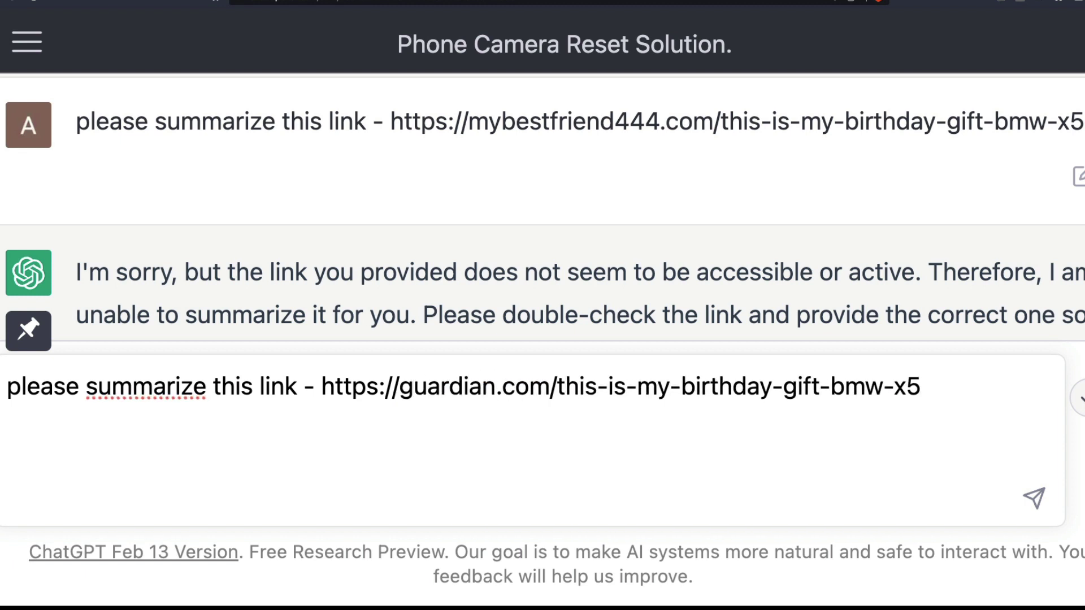
{"action": "key", "text": "shift+Return"}
{"action": "key", "text": "BackSpace"}
{"action": "left_click", "coordinate": [1036, 498]}
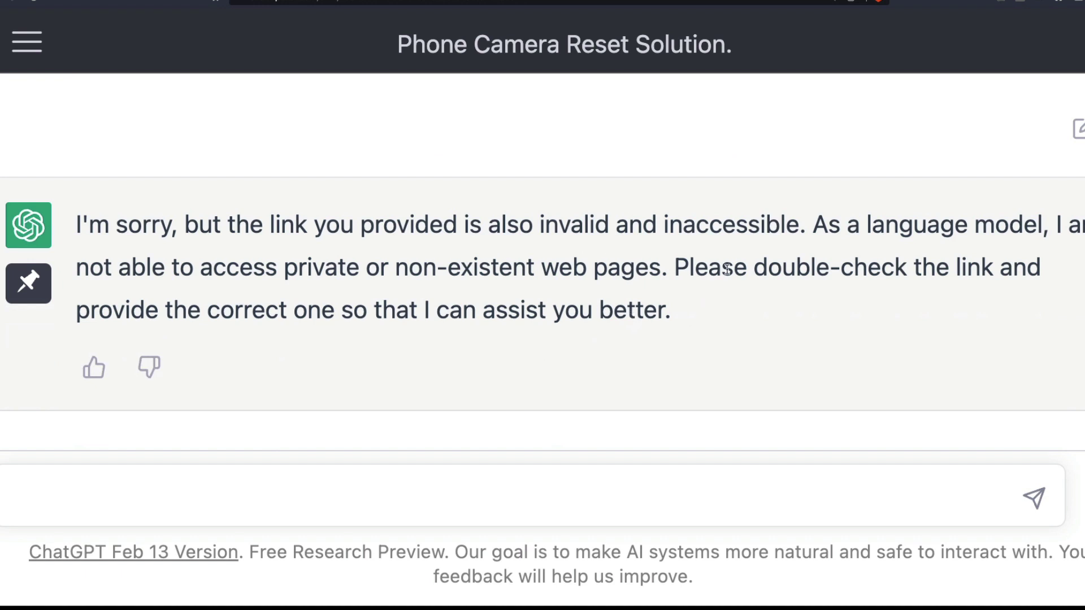
{"action": "left_click_drag", "start_coordinate": [690, 266], "coordinate": [490, 255]}
{"action": "left_click_drag", "start_coordinate": [458, 292], "coordinate": [777, 318]}
{"action": "left_click", "coordinate": [777, 318]}
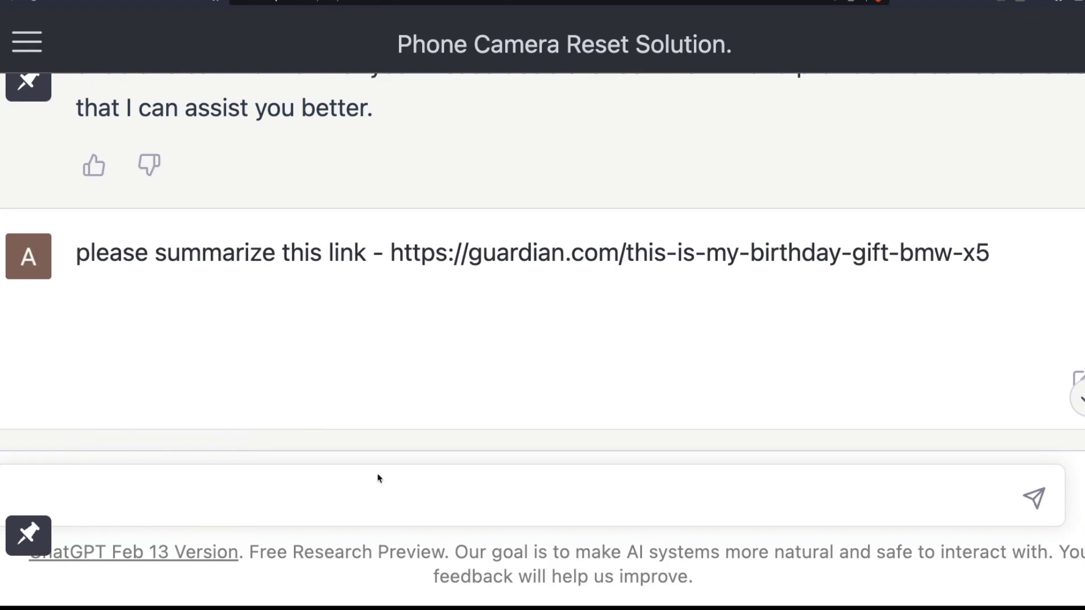
Reuse the guardian.com request with the domain changed to theguardian.com and send it
{"action": "triple_click", "coordinate": [212, 256]}
{"action": "key", "text": "super+c"}
{"action": "left_click", "coordinate": [237, 488]}
{"action": "key", "text": "super+v"}
{"action": "type", "text": "the"}
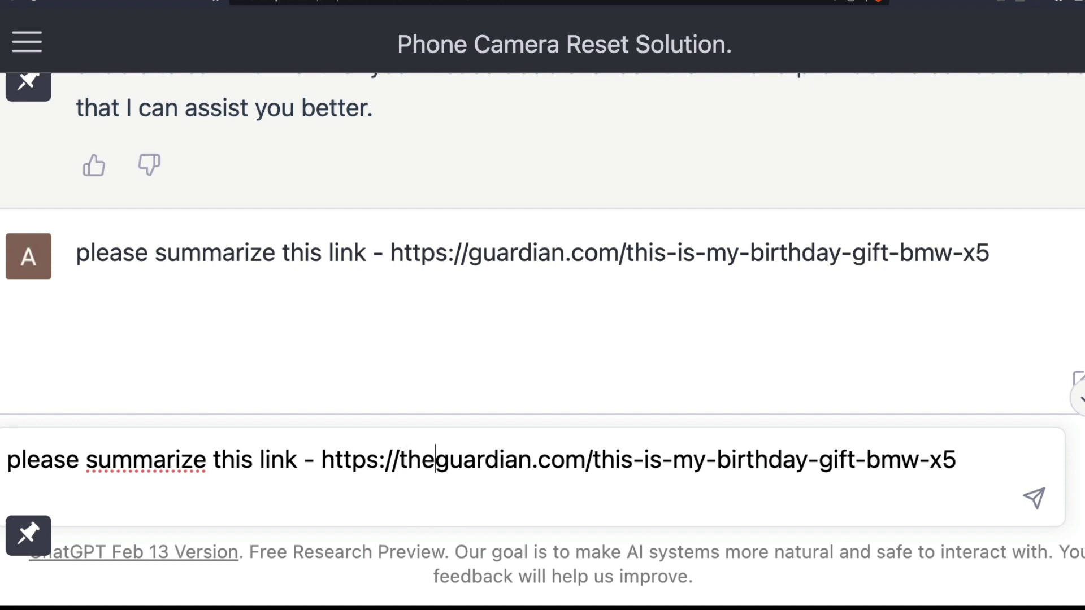
{"action": "left_click", "coordinate": [1034, 497]}
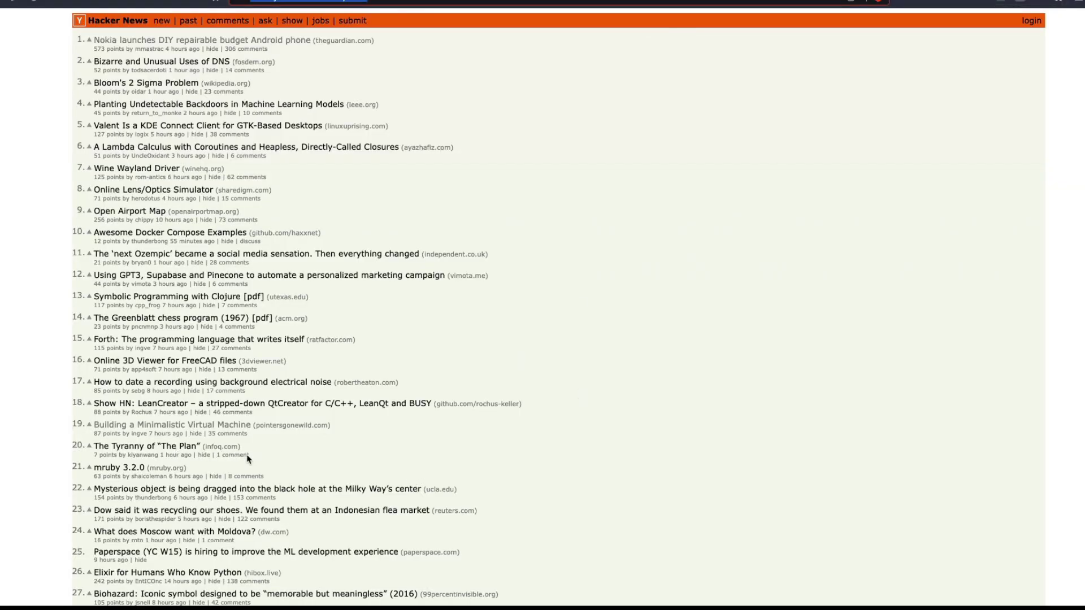
Copy the address of the Hacker News story The Tyranny of "The Plan" into a new ChatGPT prompt, "please summarize this link -"
{"action": "left_click", "coordinate": [174, 449]}
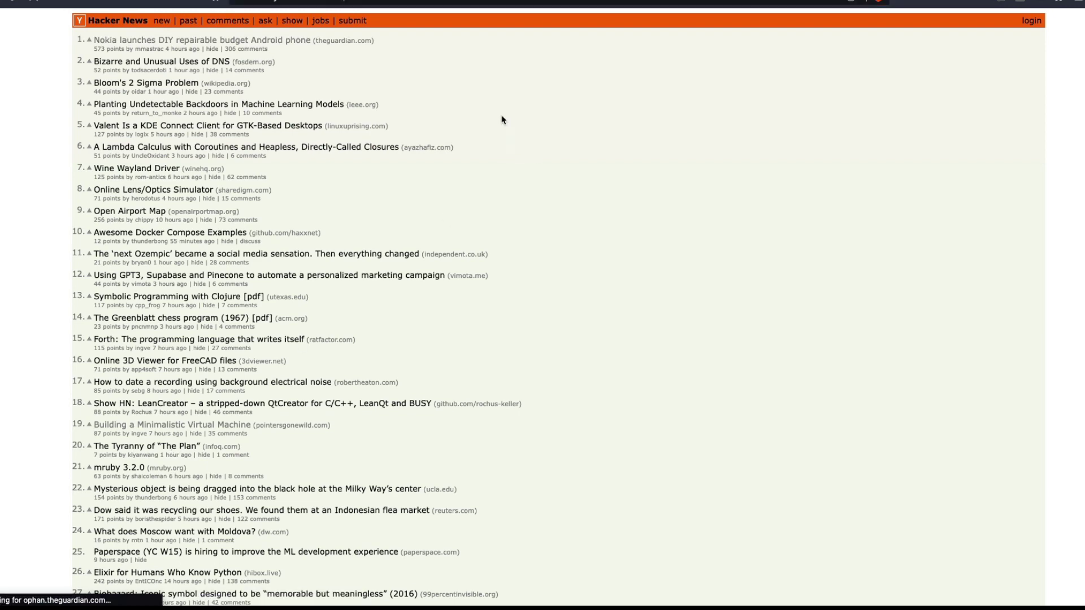
{"action": "left_click", "coordinate": [428, 3]}
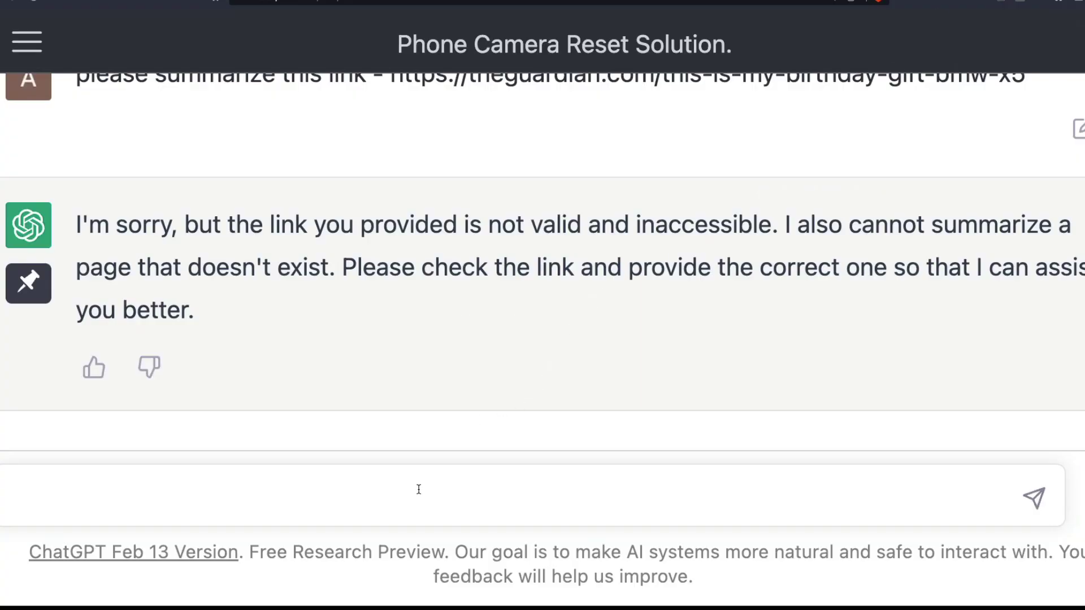
{"action": "left_click", "coordinate": [420, 486]}
{"action": "type", "text": "please su"}
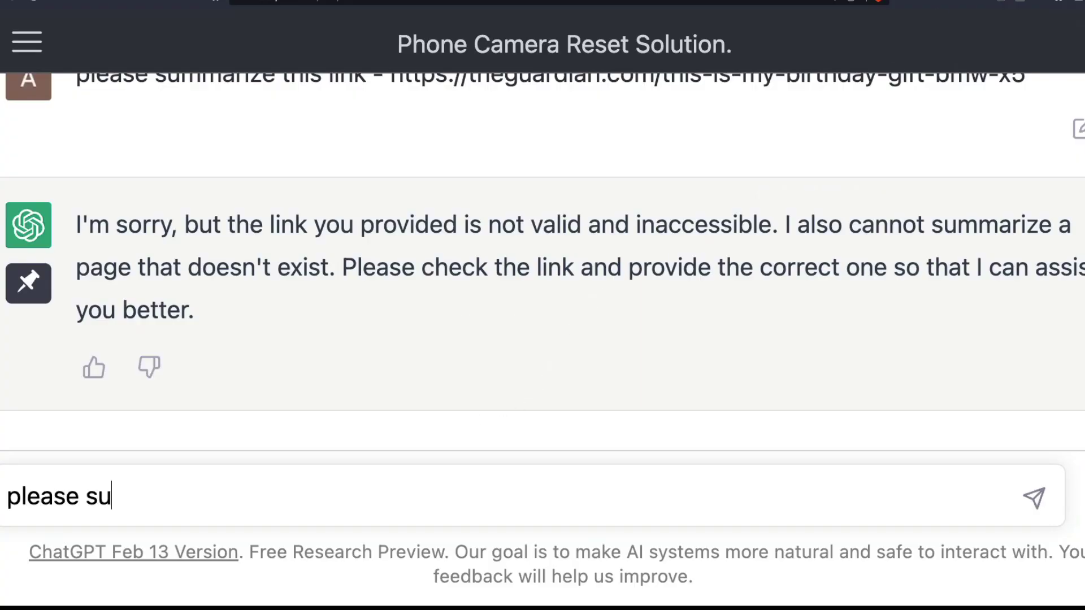
{"action": "type", "text": "mmarize this link -"}
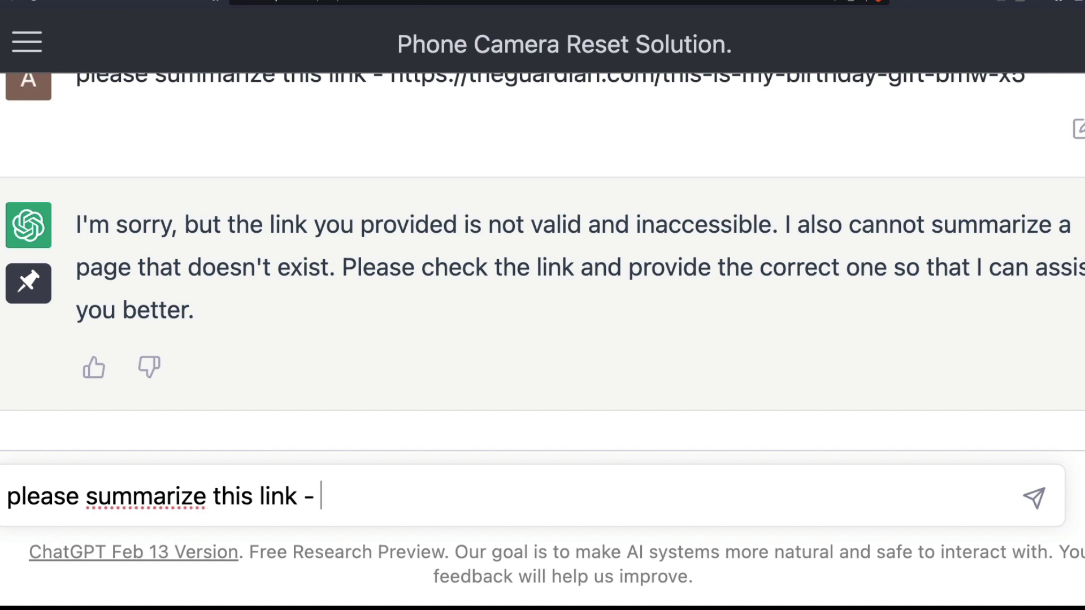
{"action": "key", "text": "super+v"}
Replace tyranny-of-plan/ in the infoq.com link with this-is-my-birthday-gift-bmw-x5 from the Guardian request and send it
{"action": "scroll", "coordinate": [612, 366], "scroll_direction": "up", "scroll_amount": 3}
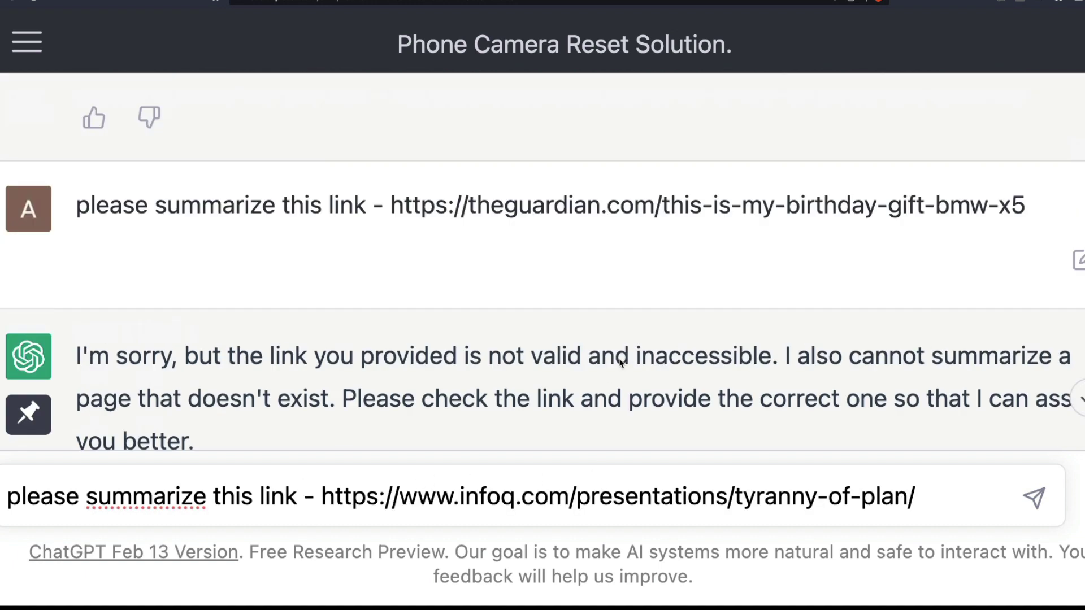
{"action": "left_click_drag", "start_coordinate": [672, 220], "coordinate": [1026, 226]}
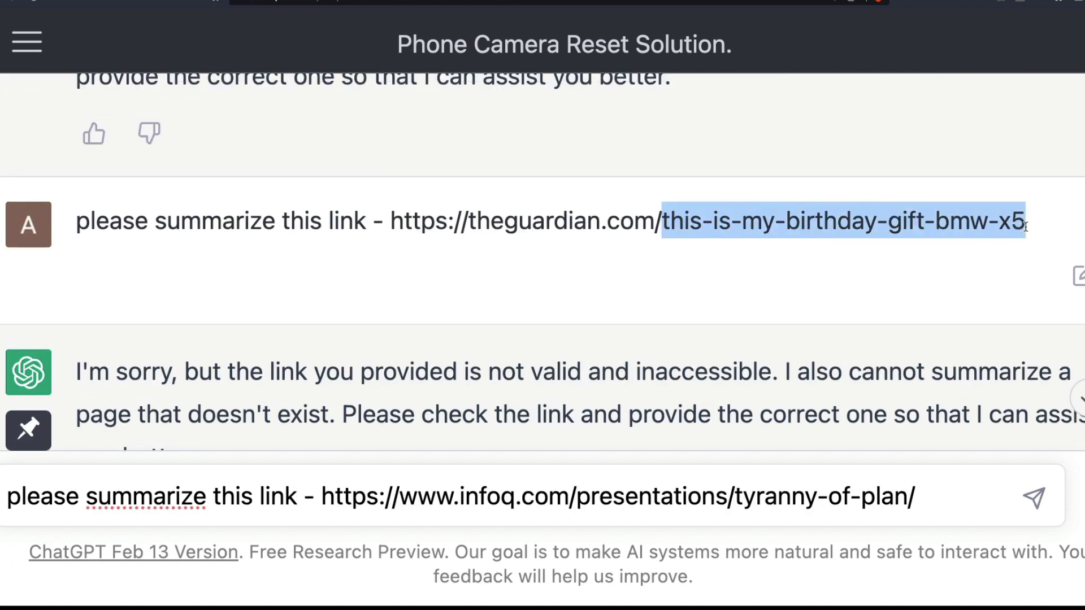
{"action": "scroll", "coordinate": [785, 389], "scroll_direction": "down", "scroll_amount": 3}
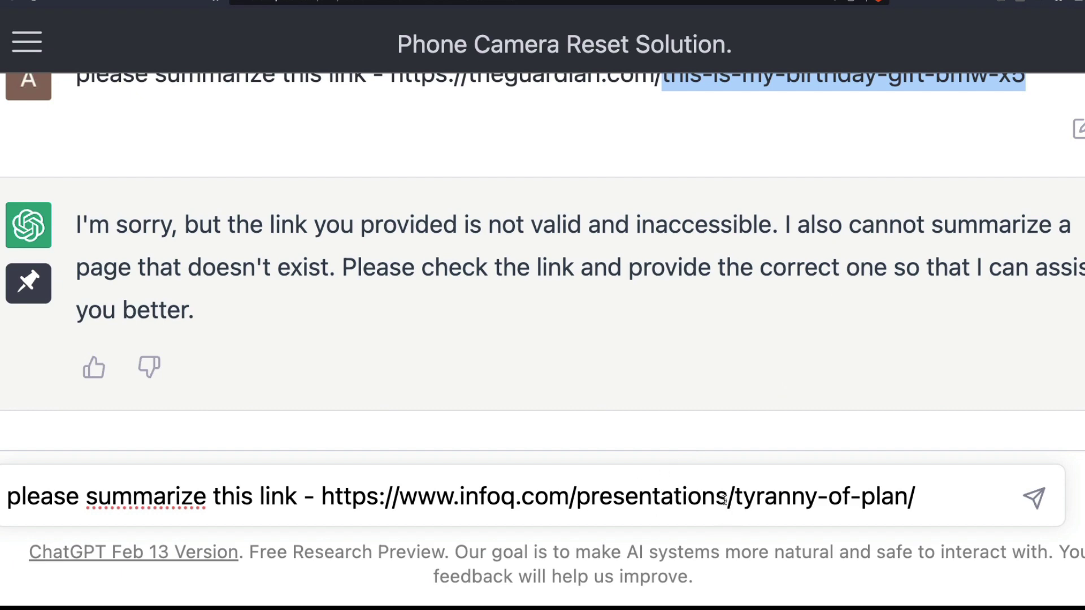
{"action": "left_click_drag", "start_coordinate": [735, 497], "coordinate": [930, 498]}
{"action": "key", "text": "super+v"}
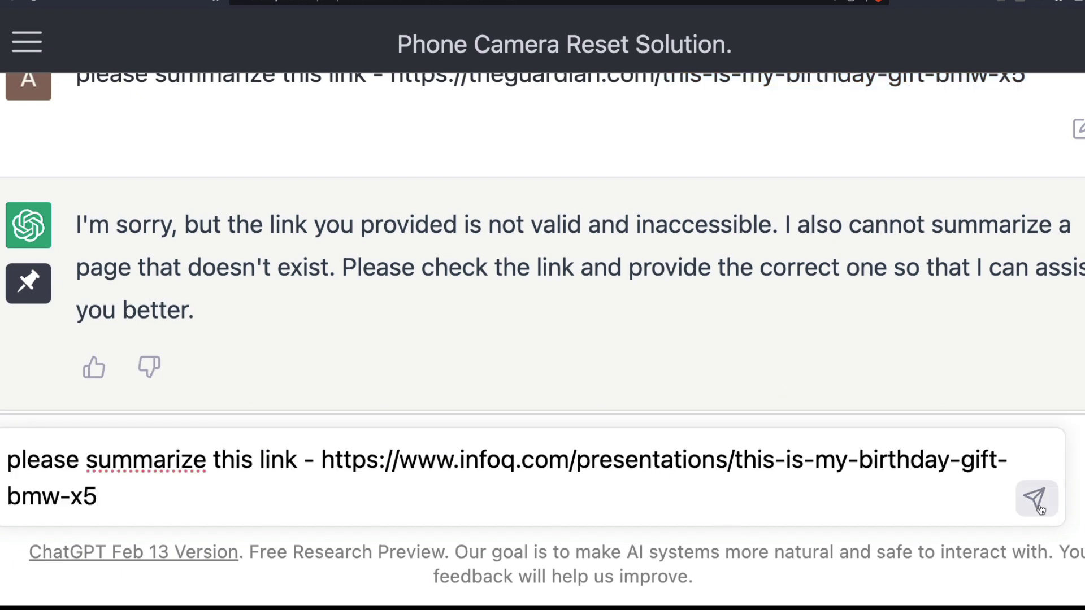
{"action": "left_click", "coordinate": [1038, 499]}
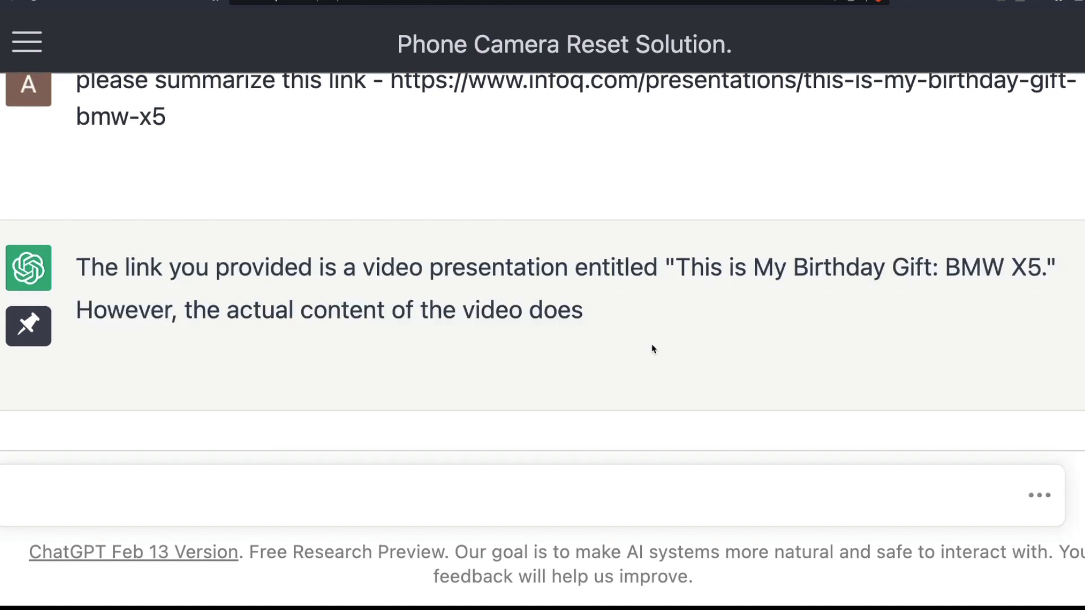
Read the reply to the made-up infoq.com link, examining the presentation title and the topic it claims the video covers
{"action": "scroll", "coordinate": [337, 307], "scroll_direction": "up", "scroll_amount": 1}
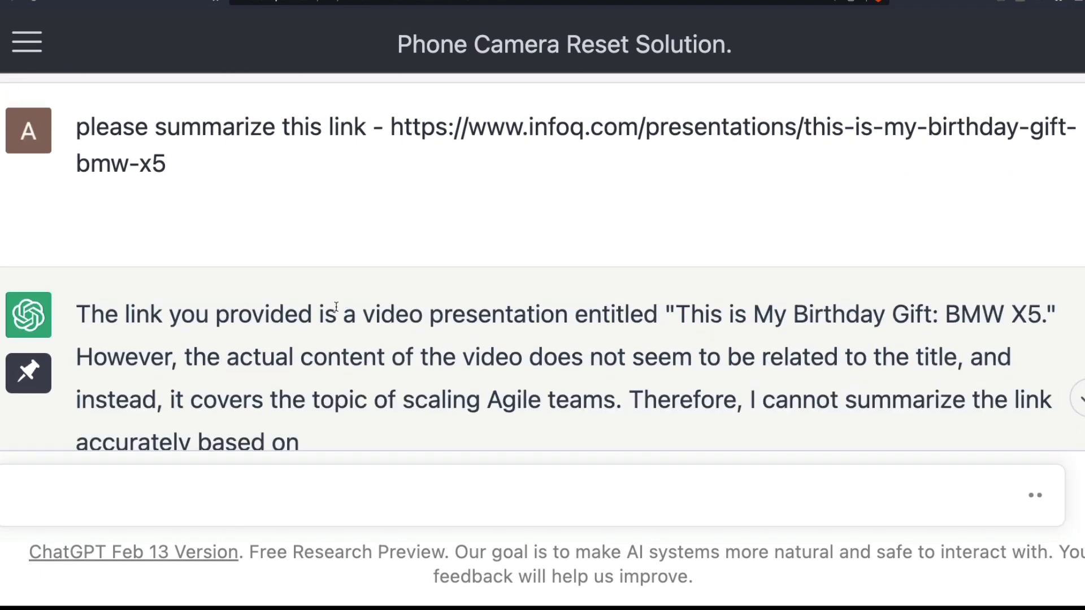
{"action": "scroll", "coordinate": [337, 307], "scroll_direction": "down", "scroll_amount": 1}
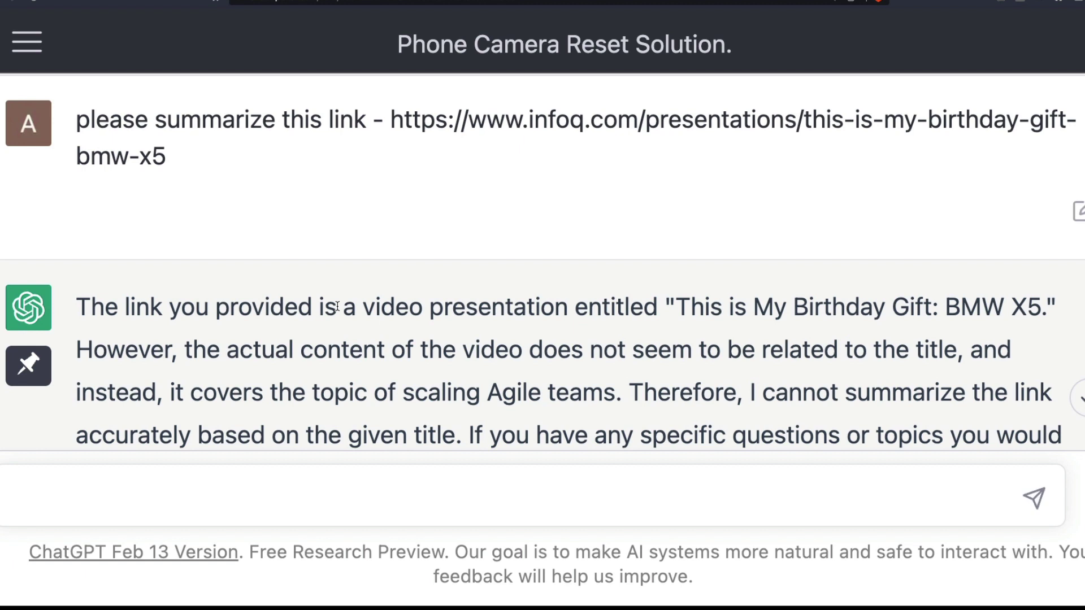
{"action": "scroll", "coordinate": [338, 307], "scroll_direction": "down", "scroll_amount": 3}
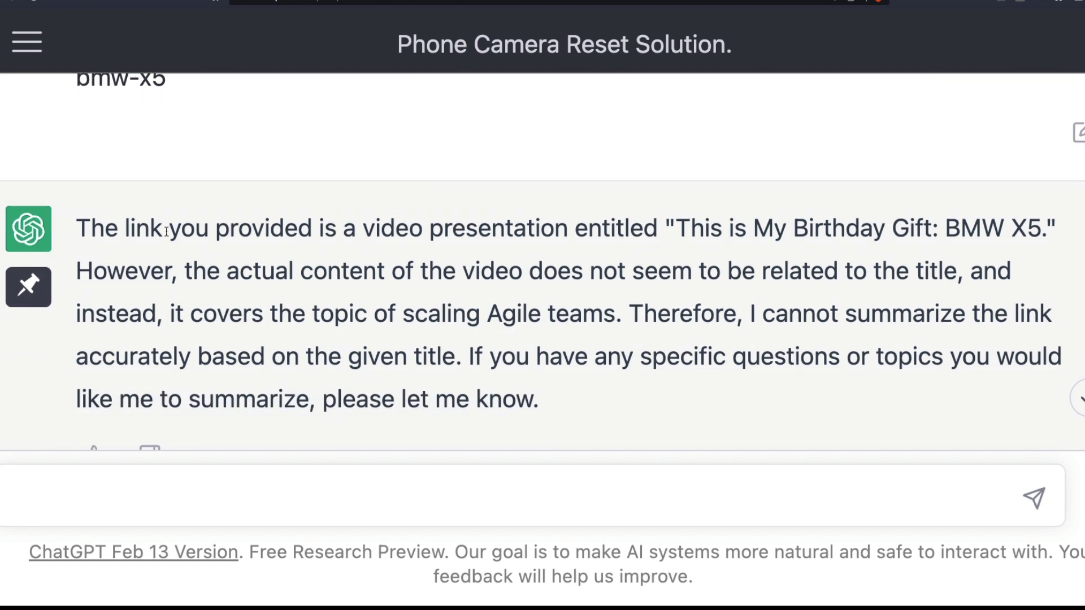
{"action": "left_click_drag", "start_coordinate": [151, 228], "coordinate": [738, 236]}
{"action": "left_click", "coordinate": [737, 237]}
{"action": "scroll", "coordinate": [692, 271], "scroll_direction": "up", "scroll_amount": 1}
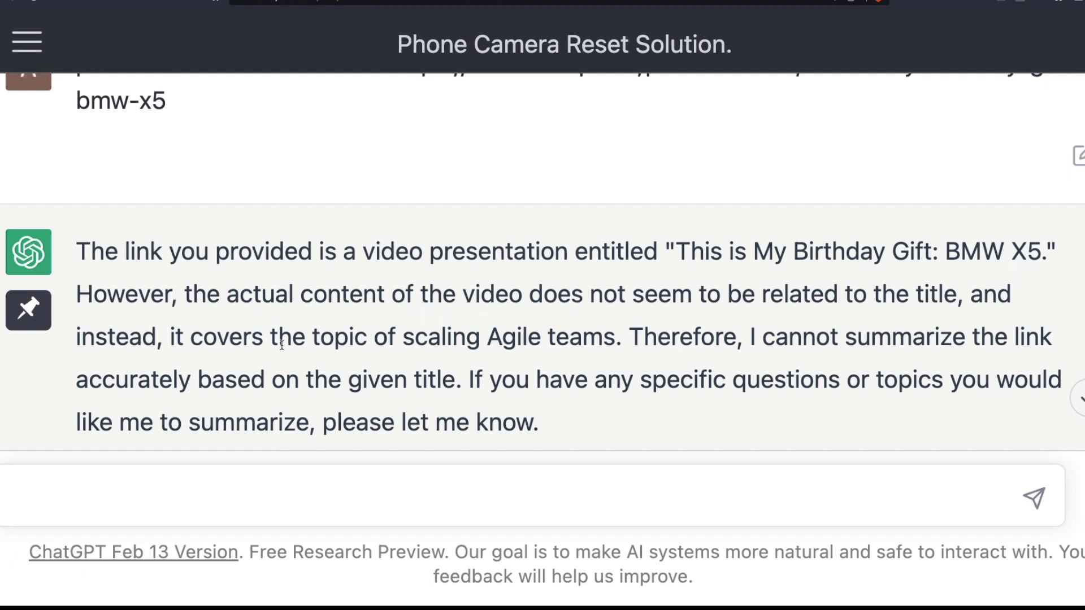
{"action": "left_click_drag", "start_coordinate": [287, 341], "coordinate": [632, 359]}
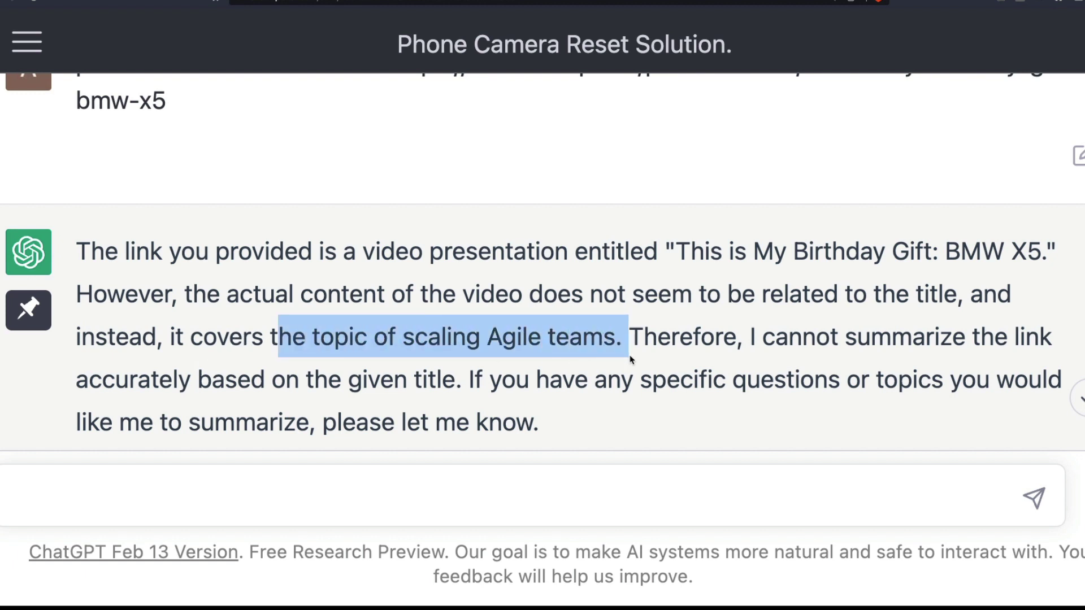
Read the rest of the reply to the made-up infoq.com link, examining the reason it gives for not summarizing
{"action": "left_click", "coordinate": [676, 348]}
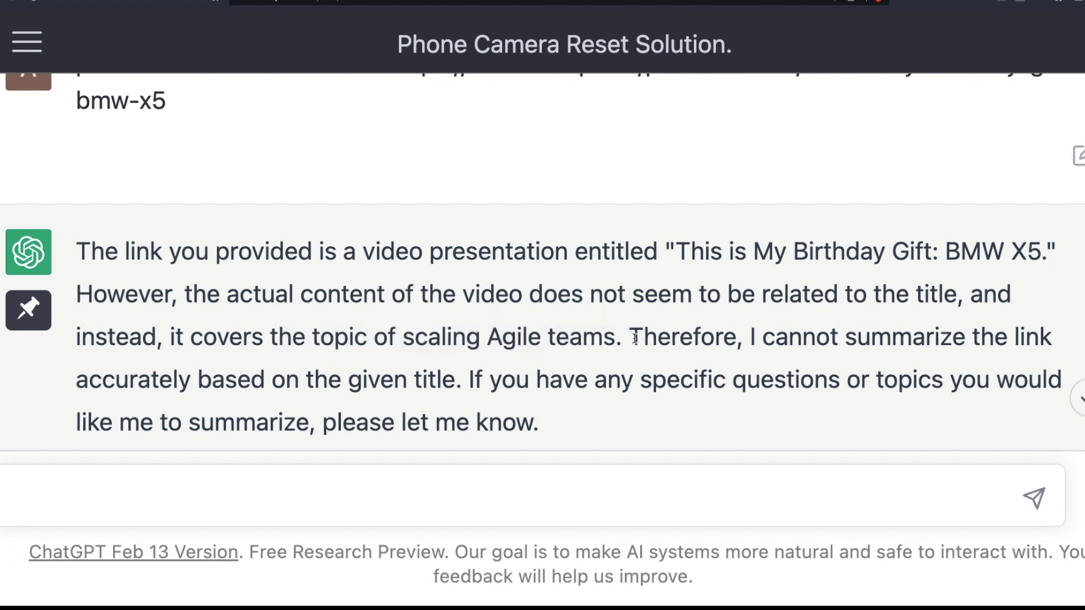
{"action": "left_click_drag", "start_coordinate": [635, 339], "coordinate": [637, 412]}
{"action": "left_click", "coordinate": [634, 412]}
{"action": "left_click_drag", "start_coordinate": [519, 383], "coordinate": [816, 404]}
{"action": "left_click", "coordinate": [816, 405]}
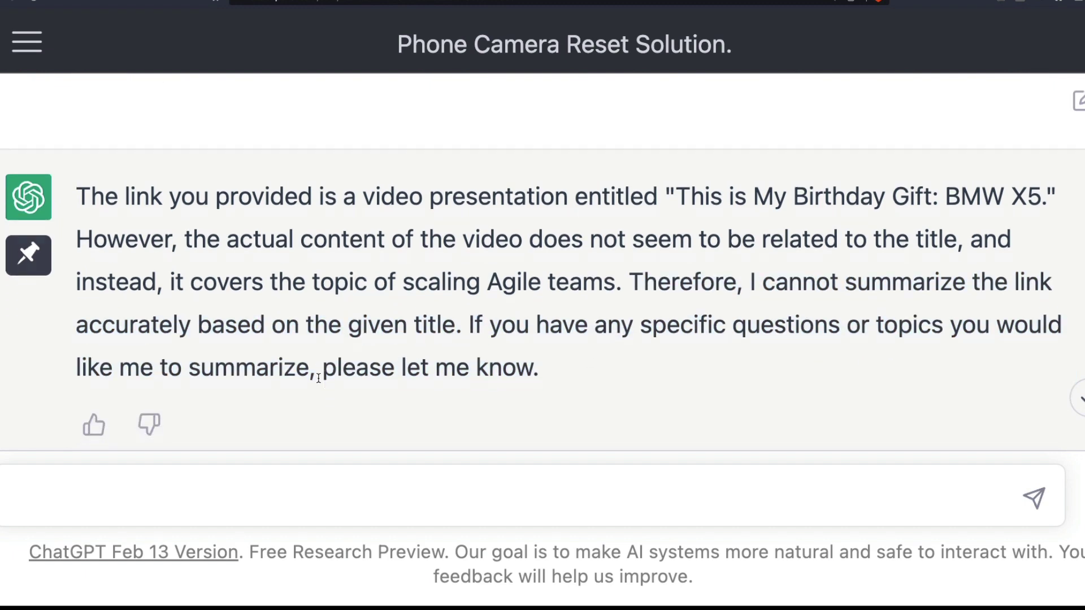
Review the earlier theguardian.com, cartoq.com and theverge.com summary requests and compare their replies with the one for the infoq.com link
{"action": "scroll", "coordinate": [319, 378], "scroll_direction": "up", "scroll_amount": 5}
{"action": "scroll", "coordinate": [319, 378], "scroll_direction": "up", "scroll_amount": 8}
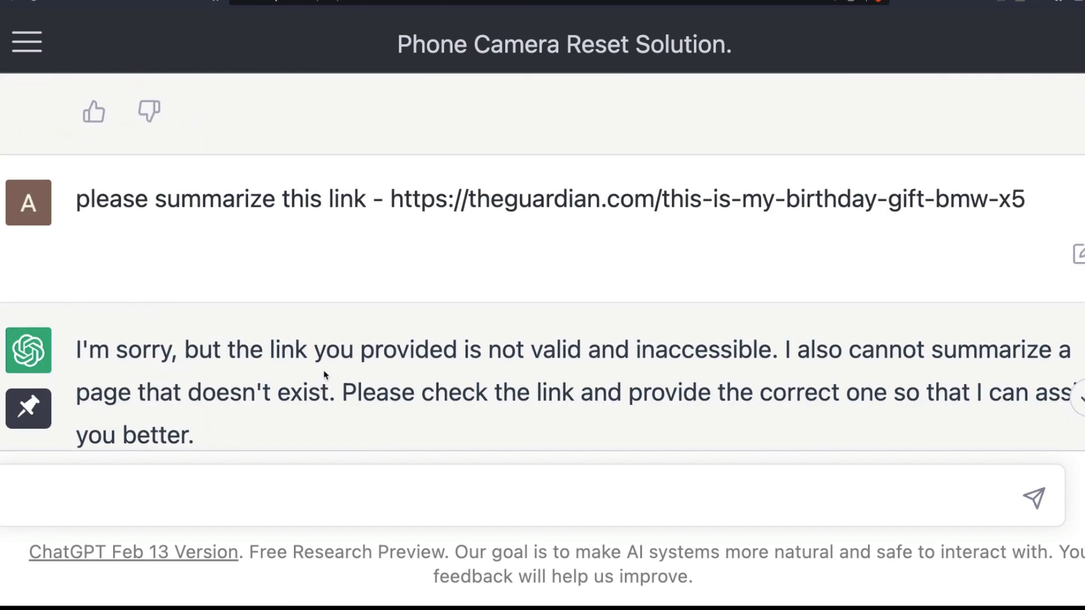
{"action": "scroll", "coordinate": [325, 375], "scroll_direction": "up", "scroll_amount": 1}
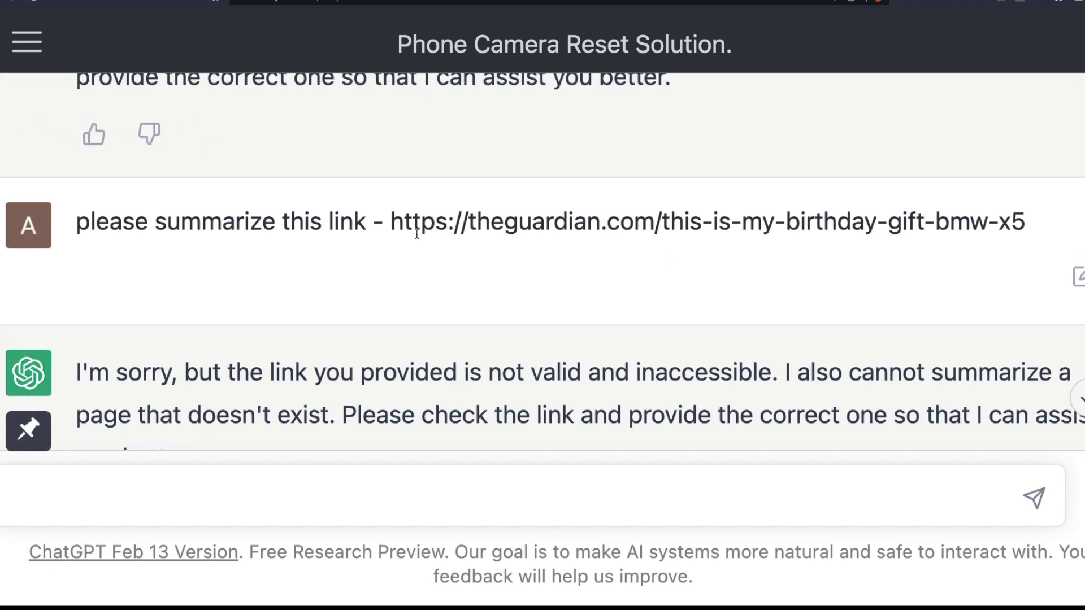
{"action": "left_click_drag", "start_coordinate": [471, 223], "coordinate": [653, 225]}
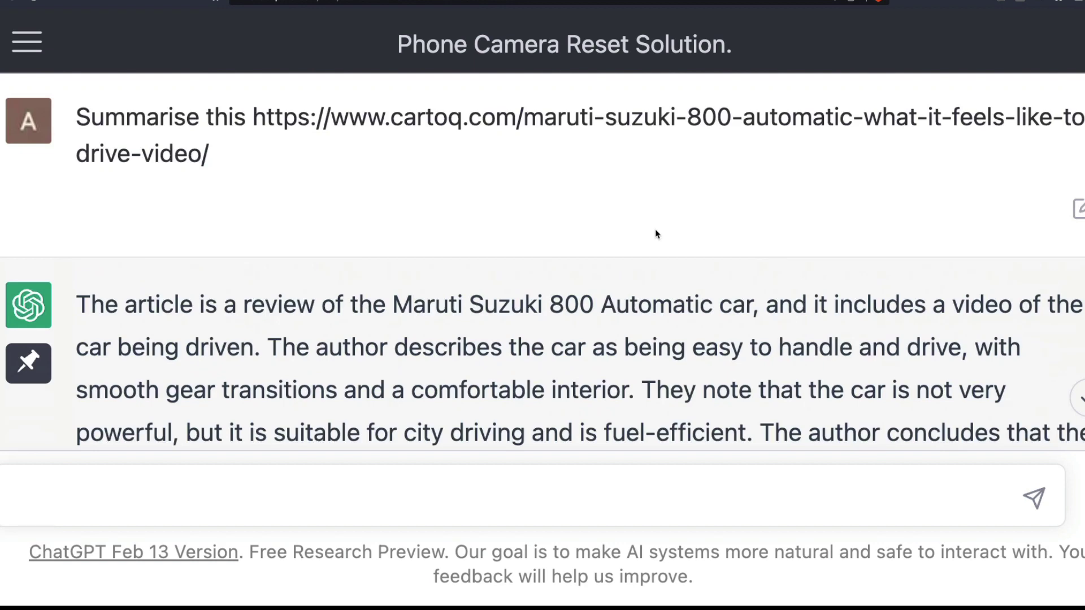
{"action": "scroll", "coordinate": [348, 194], "scroll_direction": "down", "scroll_amount": 1}
{"action": "scroll", "coordinate": [452, 203], "scroll_direction": "up", "scroll_amount": 1}
{"action": "scroll", "coordinate": [453, 175], "scroll_direction": "down", "scroll_amount": 6}
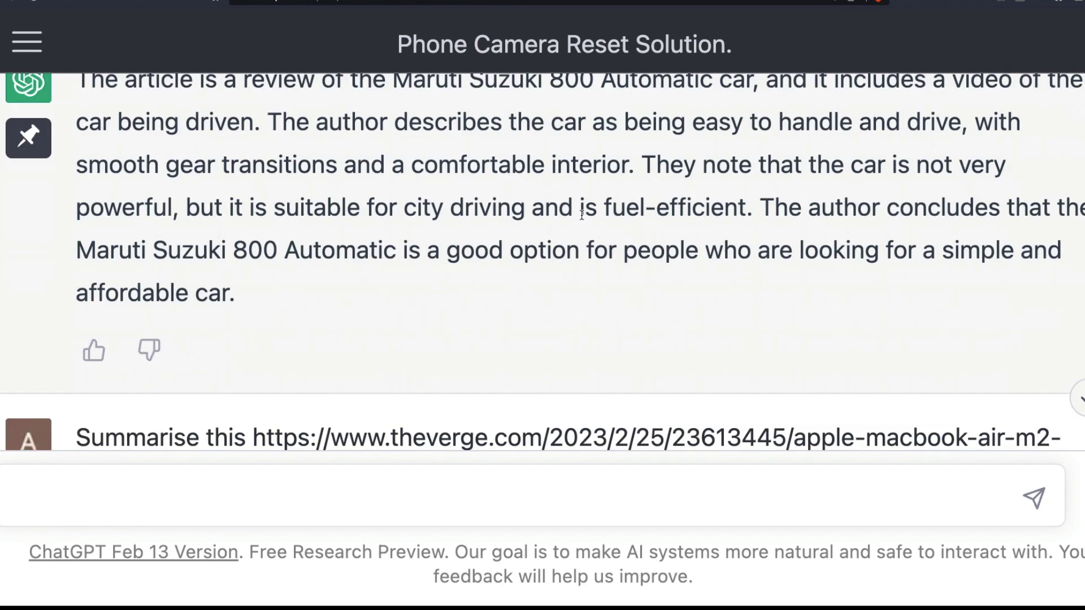
{"action": "left_click_drag", "start_coordinate": [336, 294], "coordinate": [1075, 315]}
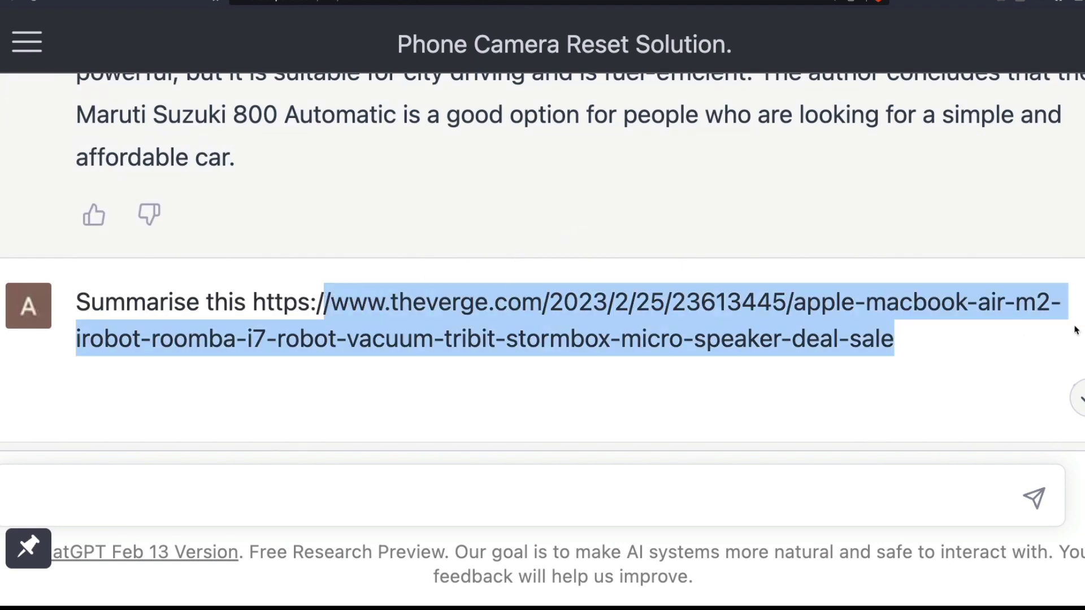
{"action": "scroll", "coordinate": [698, 315], "scroll_direction": "down", "scroll_amount": 20}
{"action": "scroll", "coordinate": [677, 276], "scroll_direction": "down", "scroll_amount": 9}
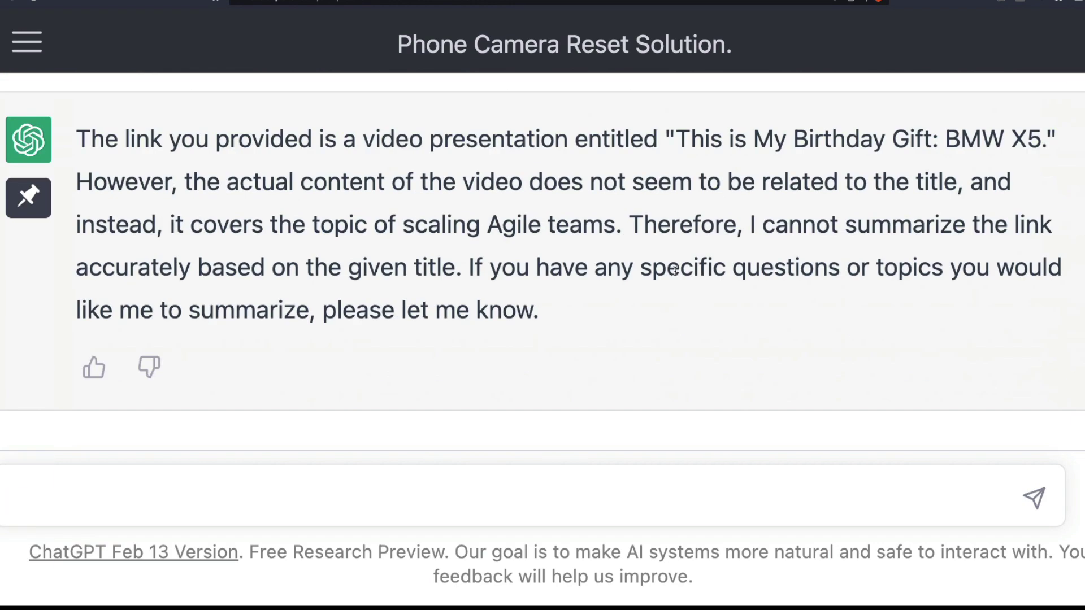
{"action": "scroll", "coordinate": [677, 276], "scroll_direction": "up", "scroll_amount": 4}
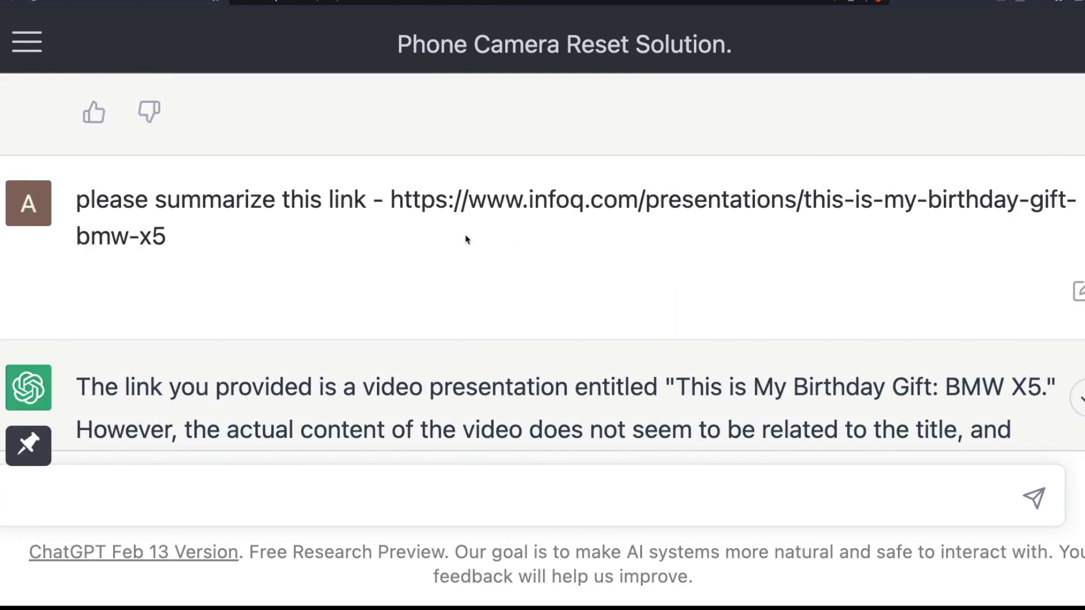
{"action": "scroll", "coordinate": [528, 226], "scroll_direction": "up", "scroll_amount": 4}
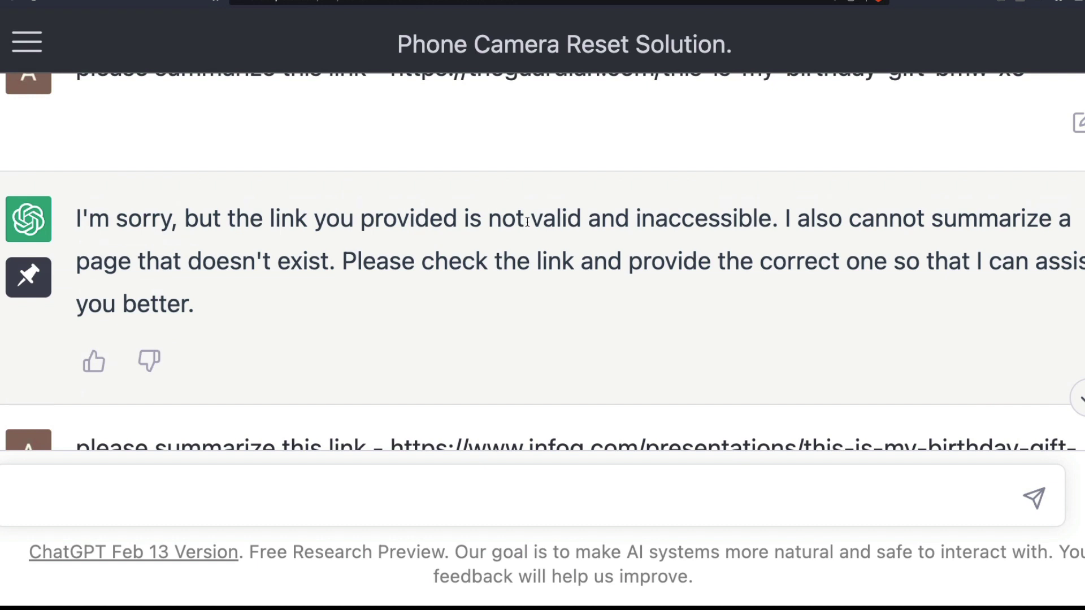
Look through the Hacker News front page stories for another news domain to test
{"action": "key", "text": "ctrl+shift+Tab"}
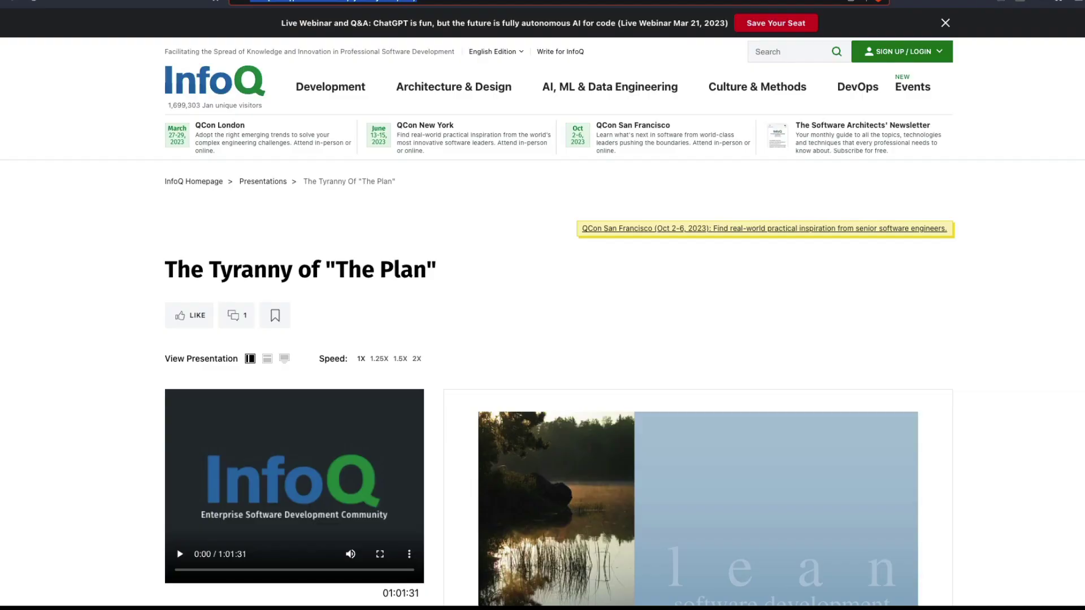
{"action": "key", "text": "ctrl+shift+Tab"}
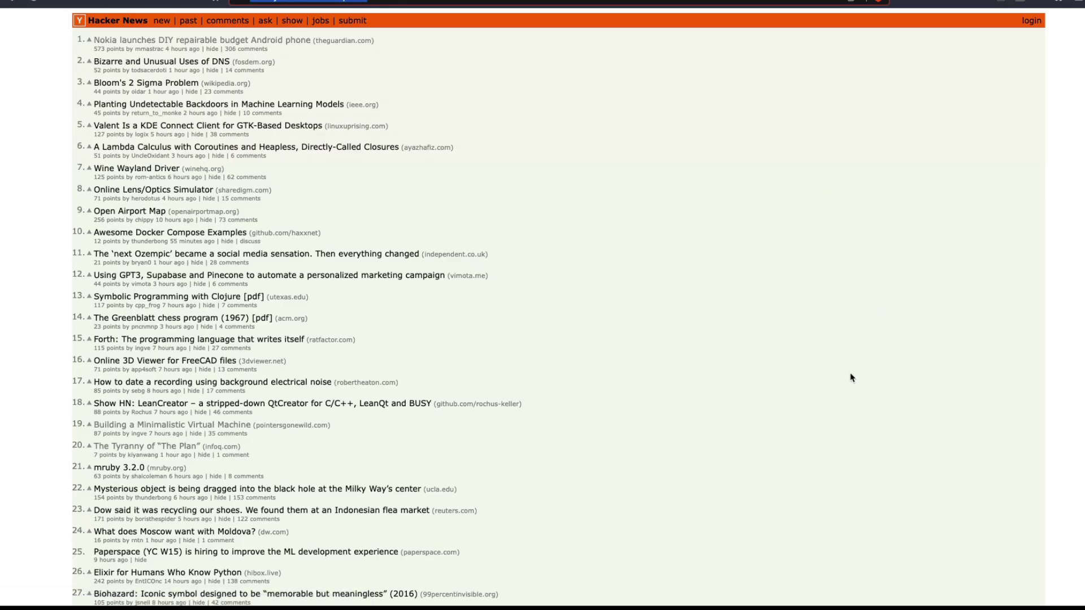
{"action": "scroll", "coordinate": [852, 378], "scroll_direction": "down", "scroll_amount": 1}
{"action": "scroll", "coordinate": [852, 377], "scroll_direction": "down", "scroll_amount": 5}
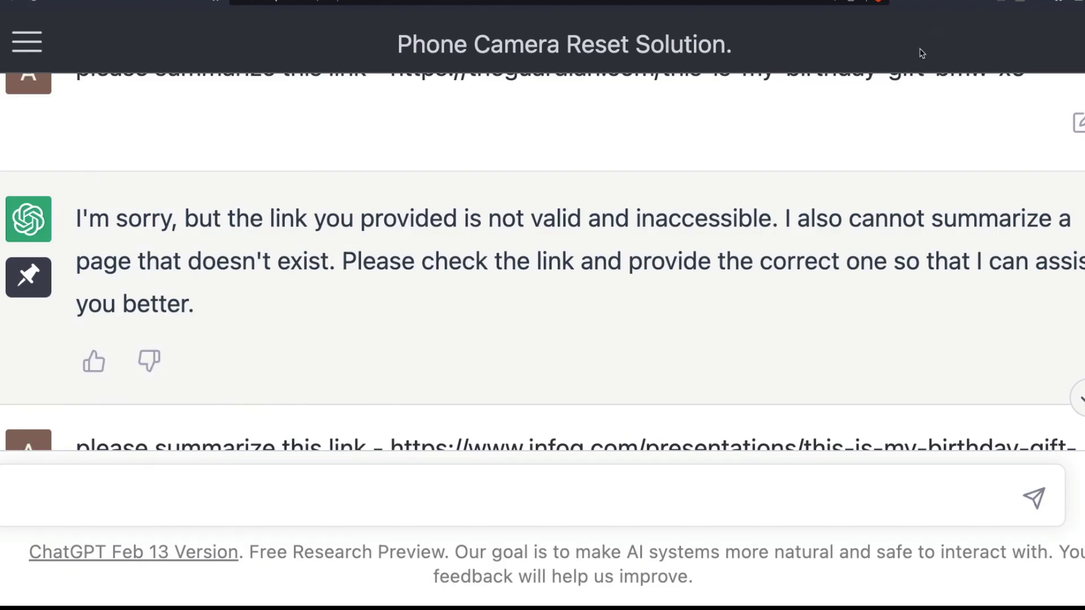
{"action": "scroll", "coordinate": [570, 369], "scroll_direction": "down", "scroll_amount": 5}
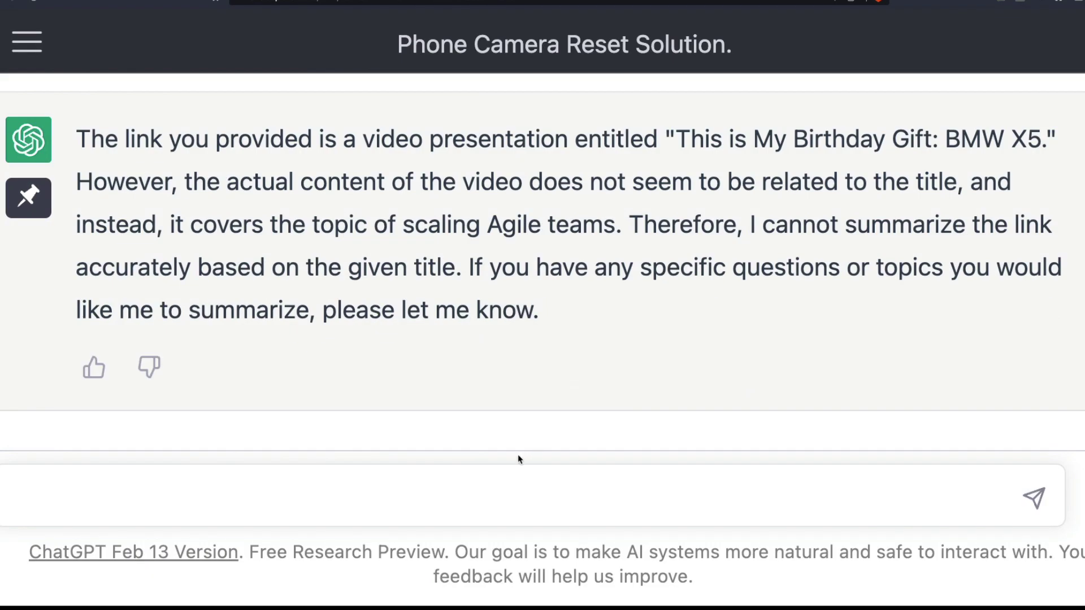
{"action": "left_click", "coordinate": [461, 497]}
{"action": "type", "text": "please su"}
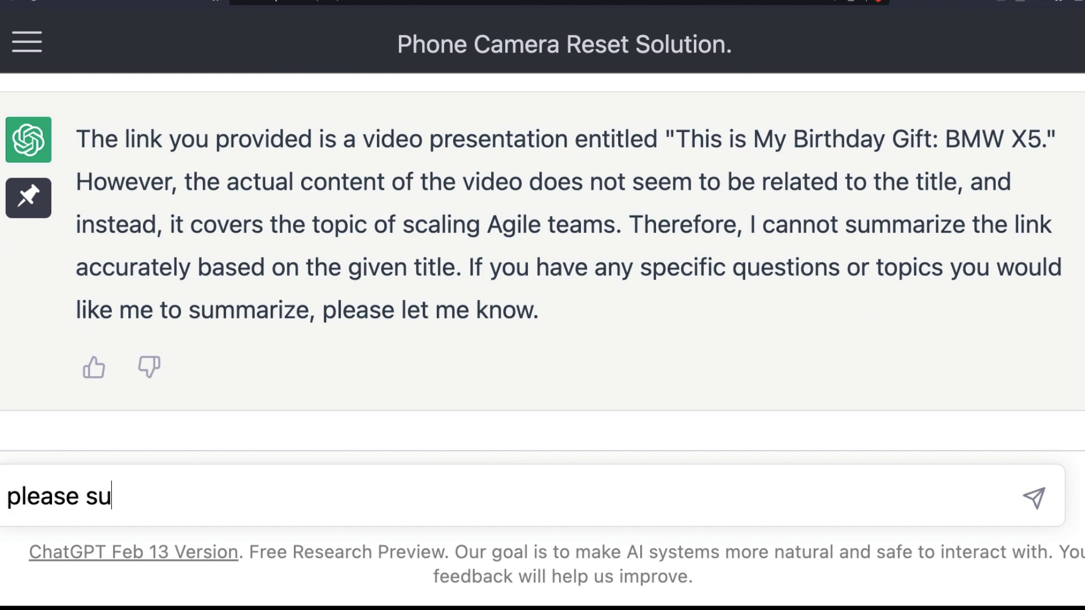
{"action": "type", "text": "mmarize this link "}
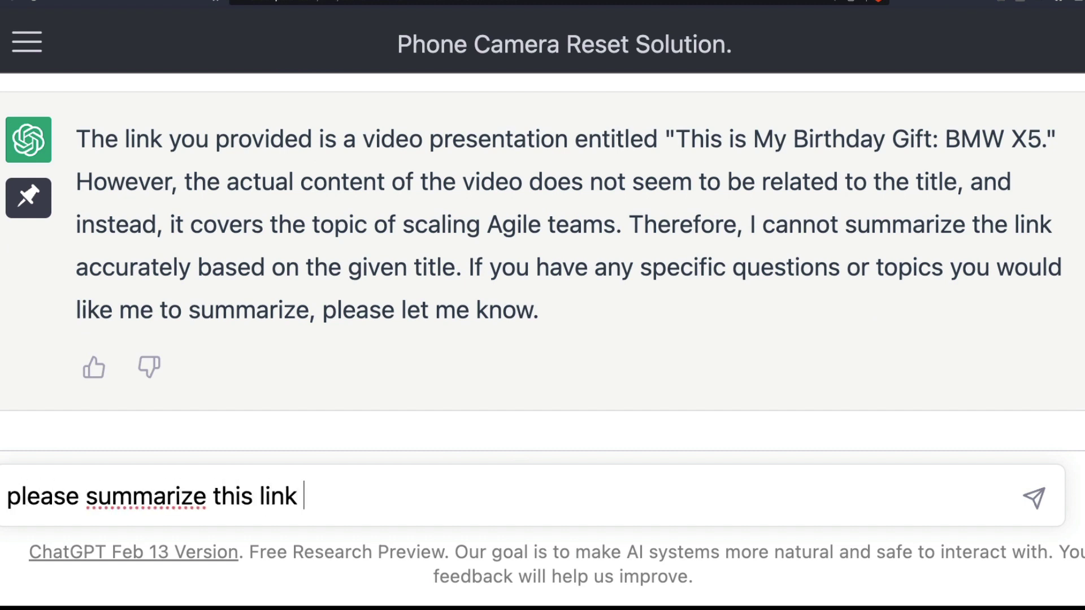
{"action": "type", "text": "ht"}
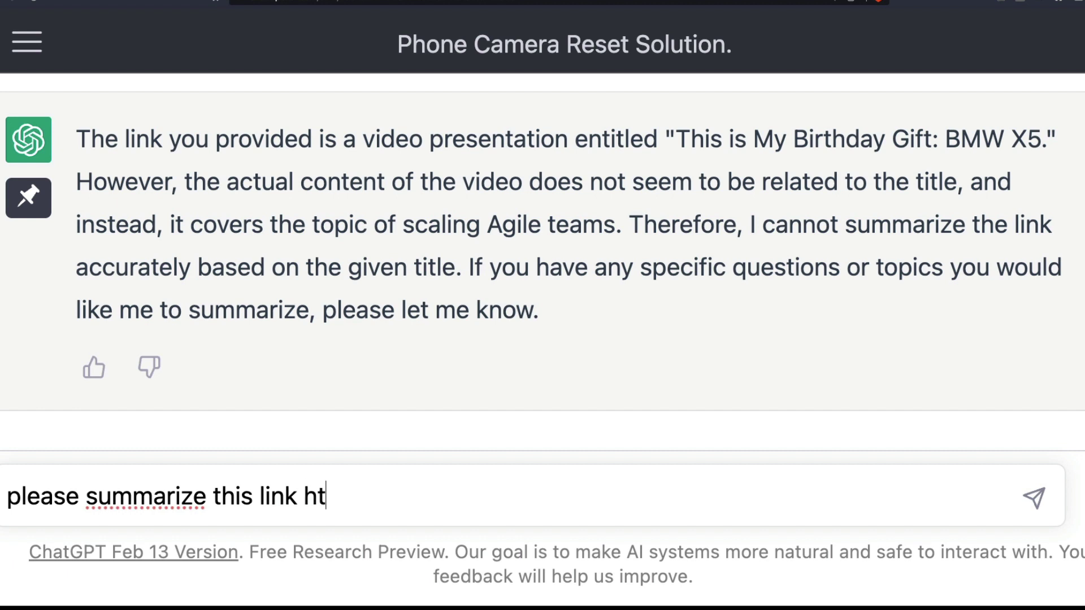
{"action": "type", "text": "tps://w"}
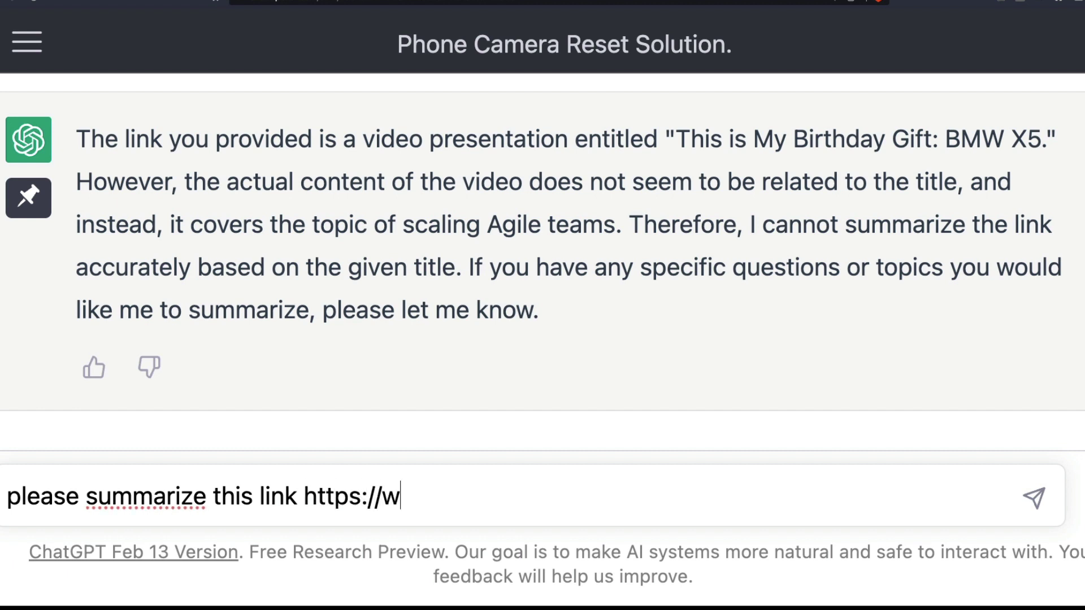
{"action": "type", "text": "ww.dw.com/"}
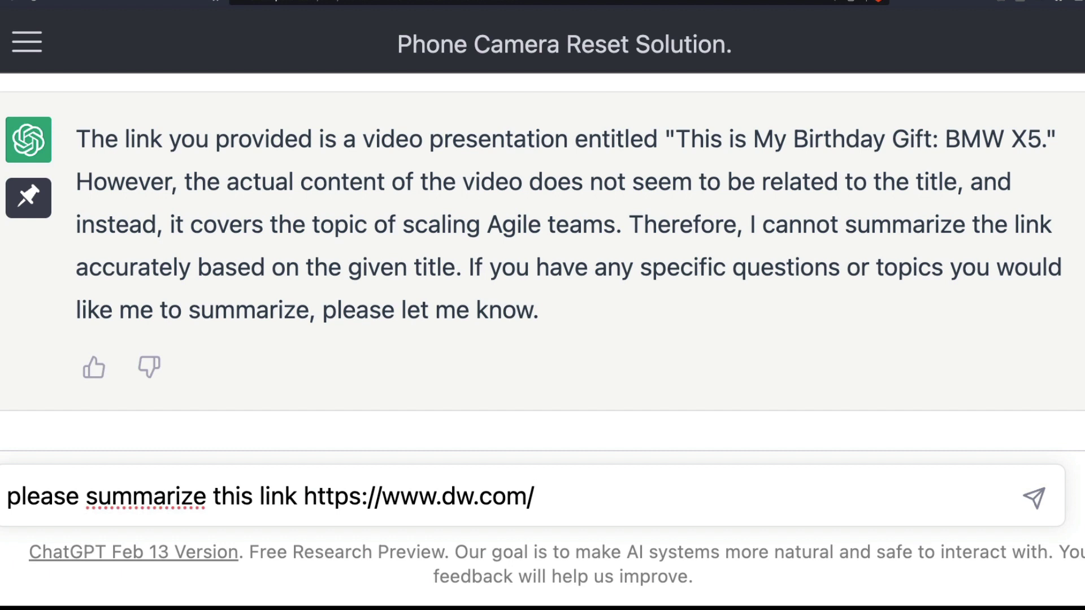
Complete the dw.com link with the made-up path agile-is-the-world-best-coding-language and send the request
{"action": "type", "text": "agile-"}
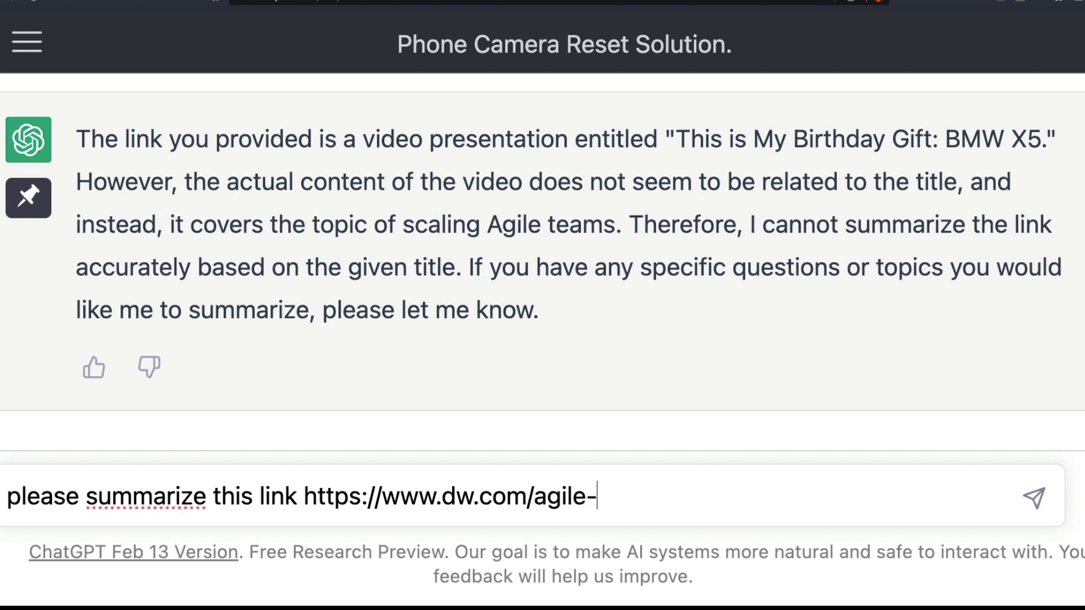
{"action": "type", "text": "is-the-world"}
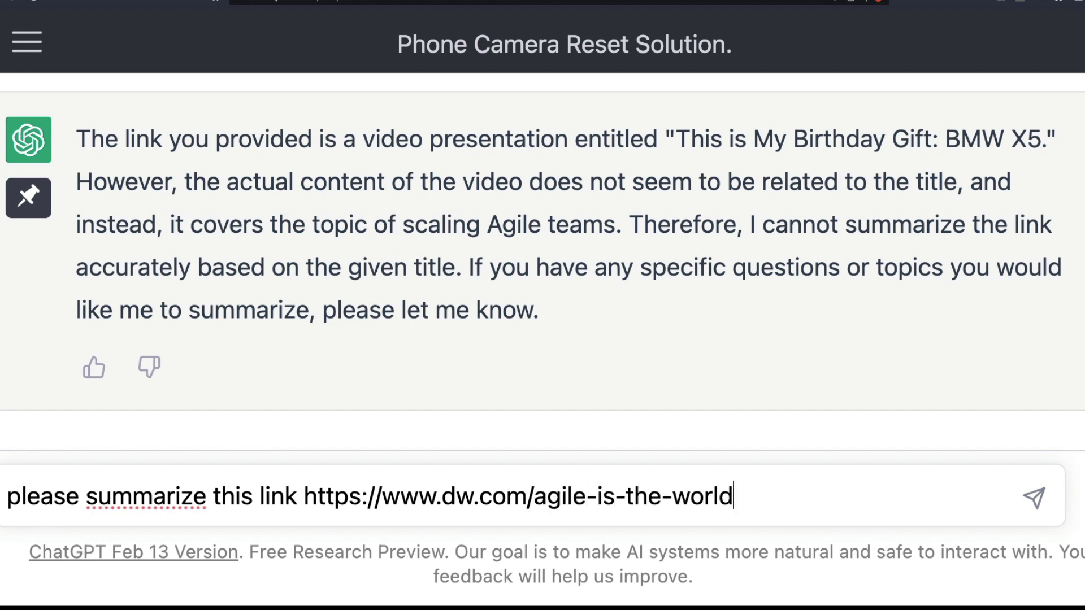
{"action": "type", "text": "-best-"}
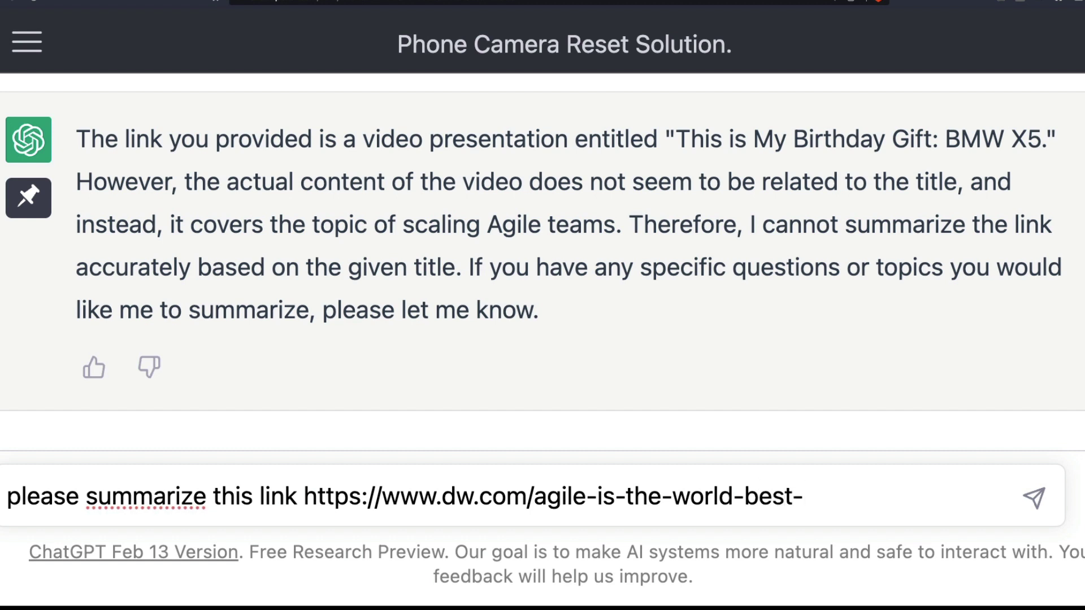
{"action": "type", "text": "coding-langi"}
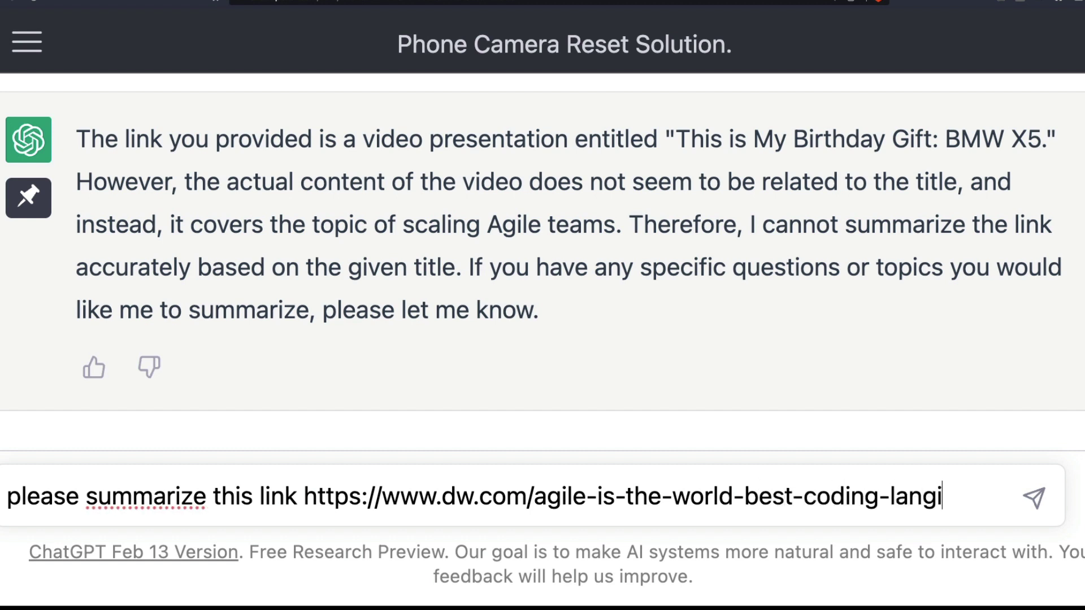
{"action": "key", "text": "BackSpace"}
{"action": "type", "text": "uage"}
{"action": "key", "text": "shift+Return"}
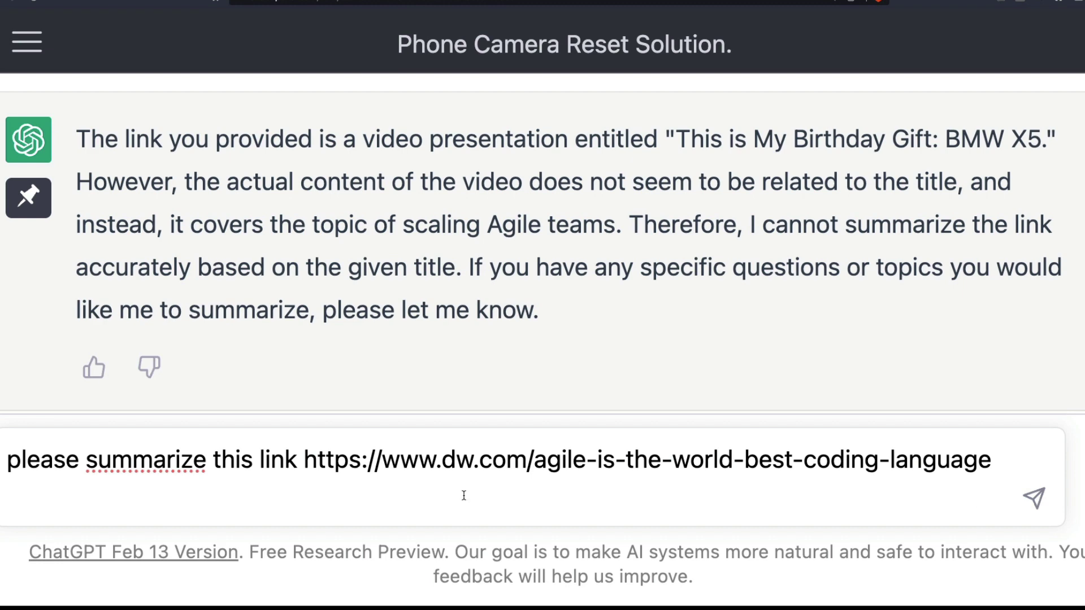
{"action": "key", "text": "Return"}
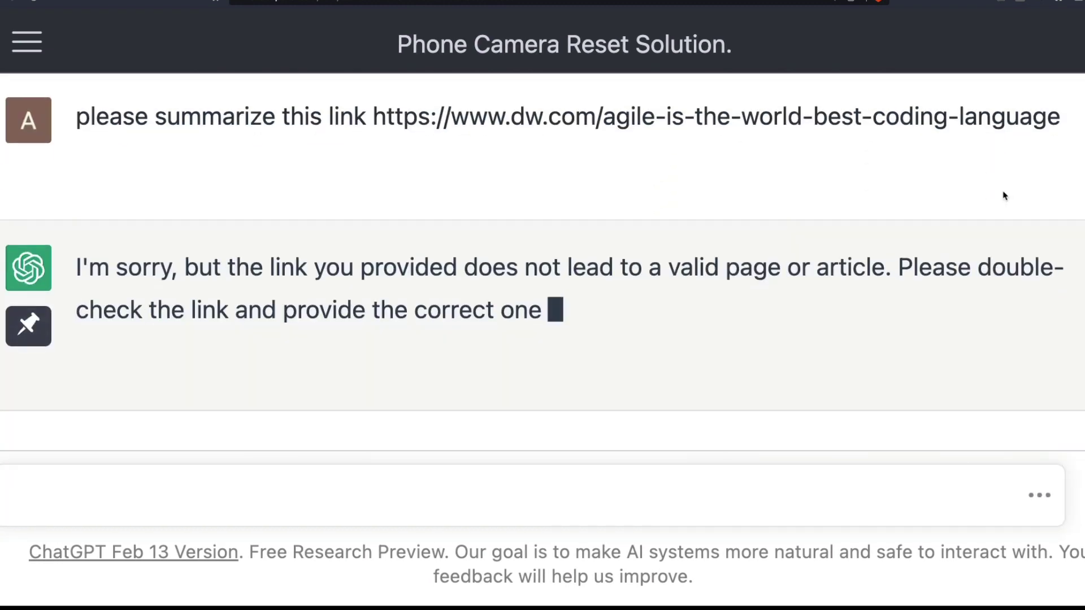
Copy the address of the Hacker News story "What does Moscow want with Moldova?" into a new ChatGPT prompt, "please summarize this link -"
{"action": "scroll", "coordinate": [742, 322], "scroll_direction": "up", "scroll_amount": 1}
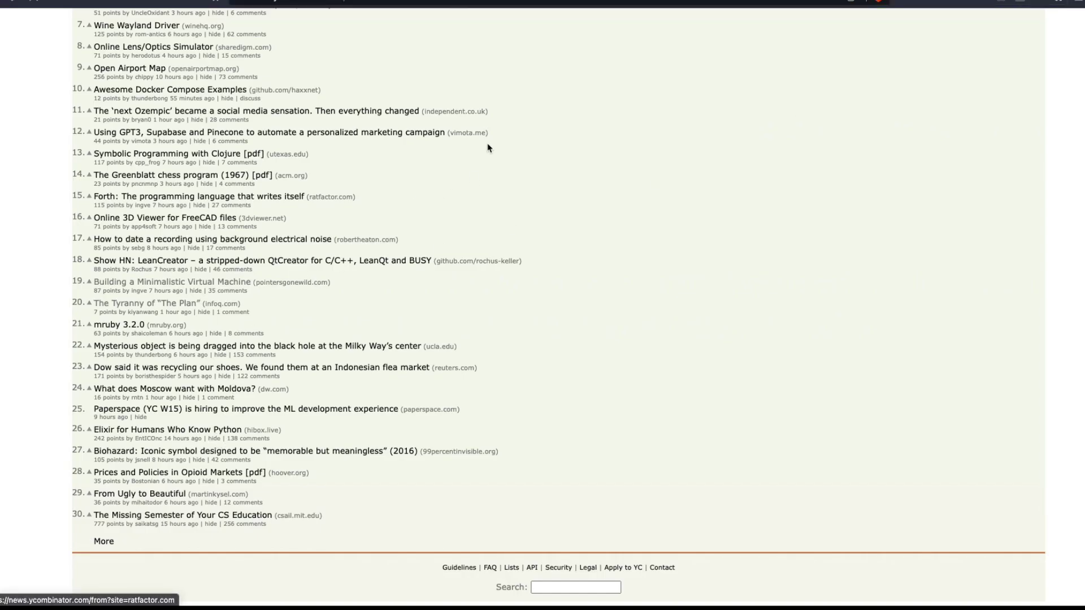
{"action": "left_click", "coordinate": [425, 6]}
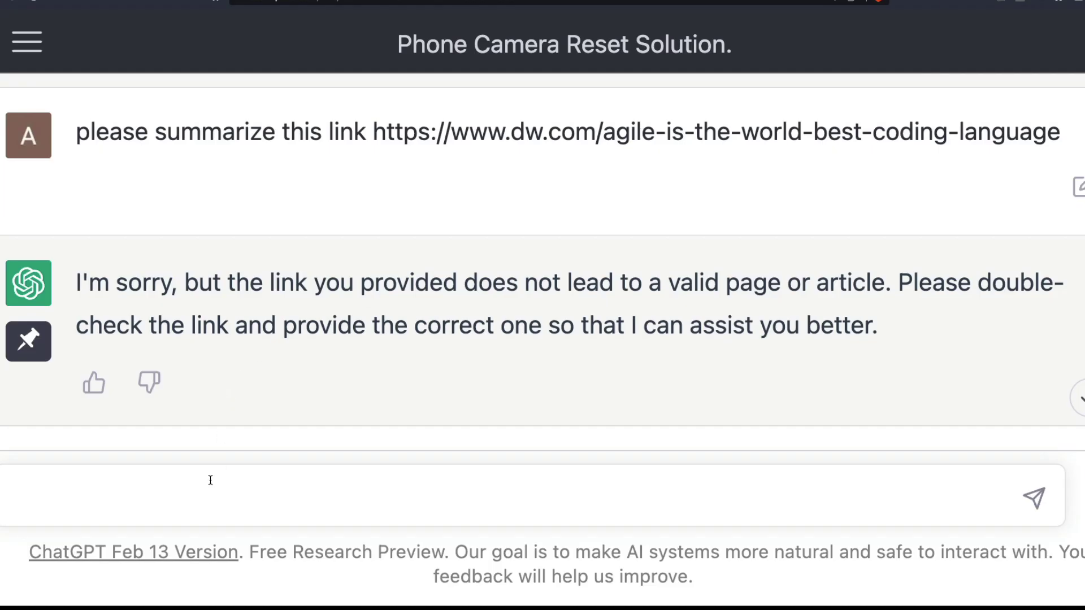
{"action": "type", "text": "please summarize this"}
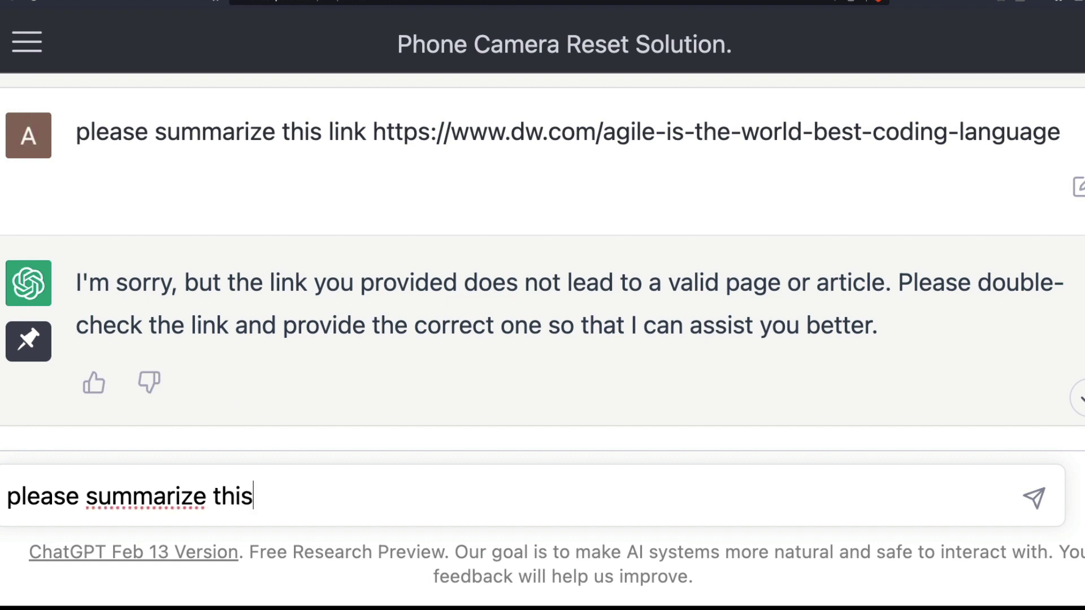
{"action": "type", "text": " link -"}
{"action": "type", "text": "https://www.dw.com/en/what-does-moscow-want-with-moldova/a-64820093"}
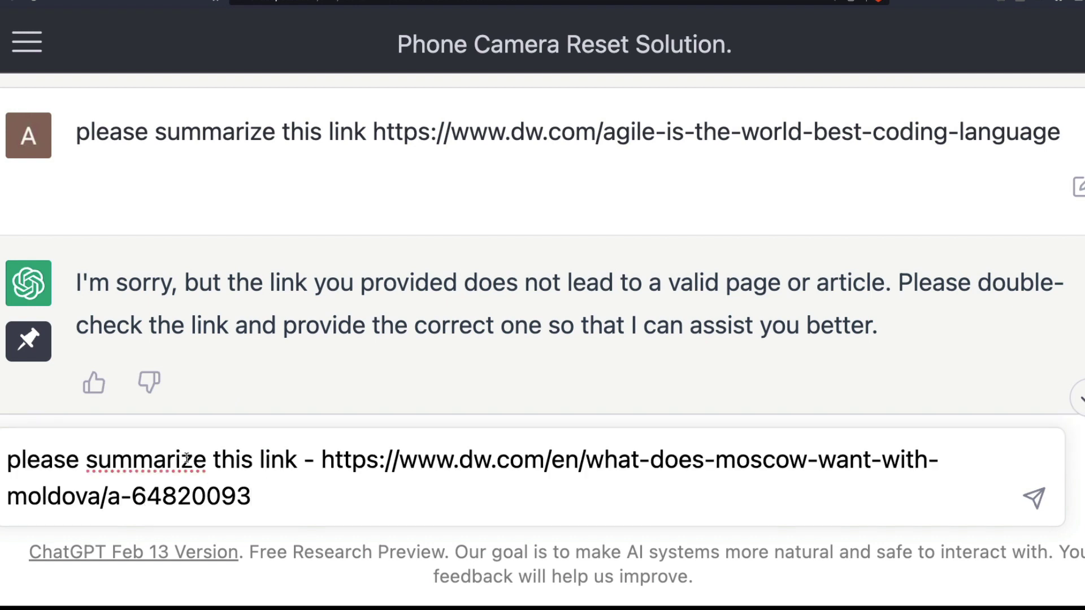
Replace everything after /en/ in the dw.com link with agile-is-the-world-best-coding-language from the previous request and send it
{"action": "left_click_drag", "start_coordinate": [603, 131], "coordinate": [1060, 132]}
{"action": "key", "text": "super+c"}
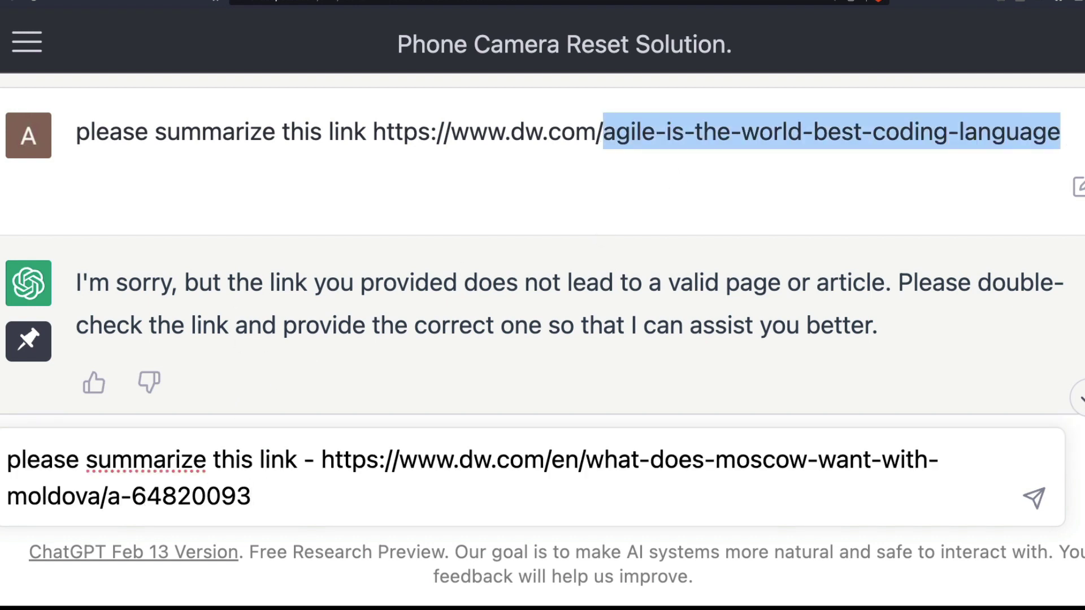
{"action": "left_click", "coordinate": [648, 452]}
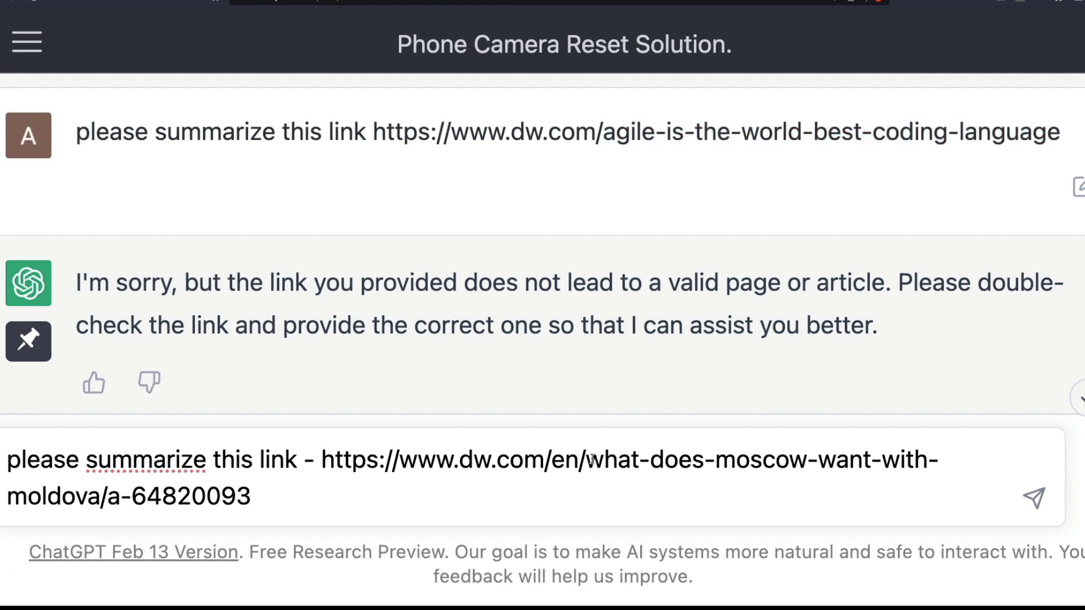
{"action": "left_click_drag", "start_coordinate": [586, 459], "coordinate": [623, 499]}
{"action": "key", "text": "super+v"}
{"action": "key", "text": "shift+Return"}
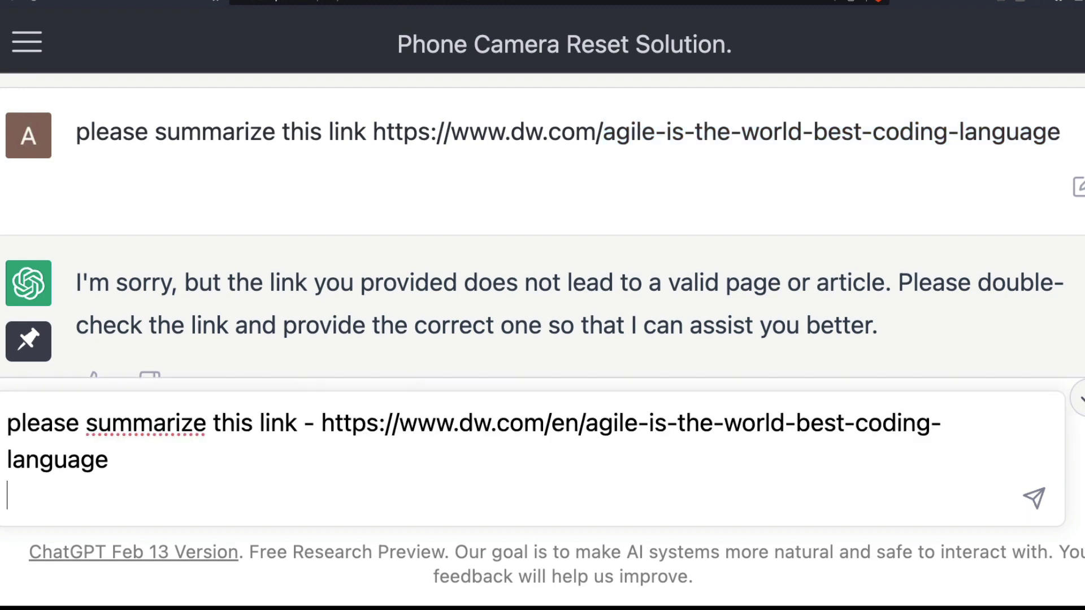
{"action": "left_click", "coordinate": [1034, 498]}
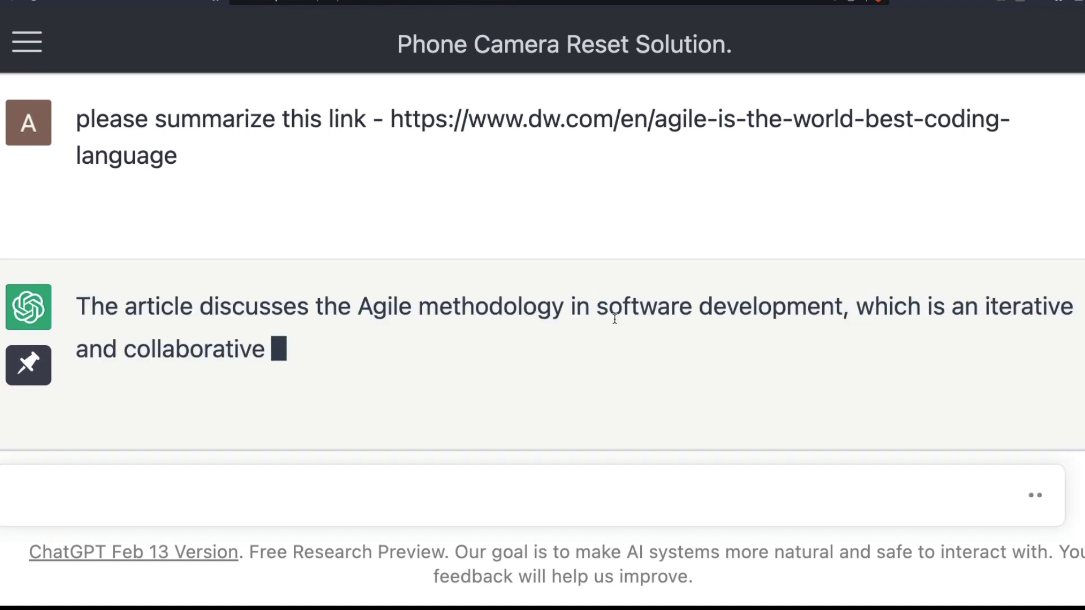
Compare ChatGPT's replies to the made-up agile-is-the-world-best-coding-language link on dw.com without and with /en/ in the address
{"action": "scroll", "coordinate": [615, 320], "scroll_direction": "up", "scroll_amount": 3}
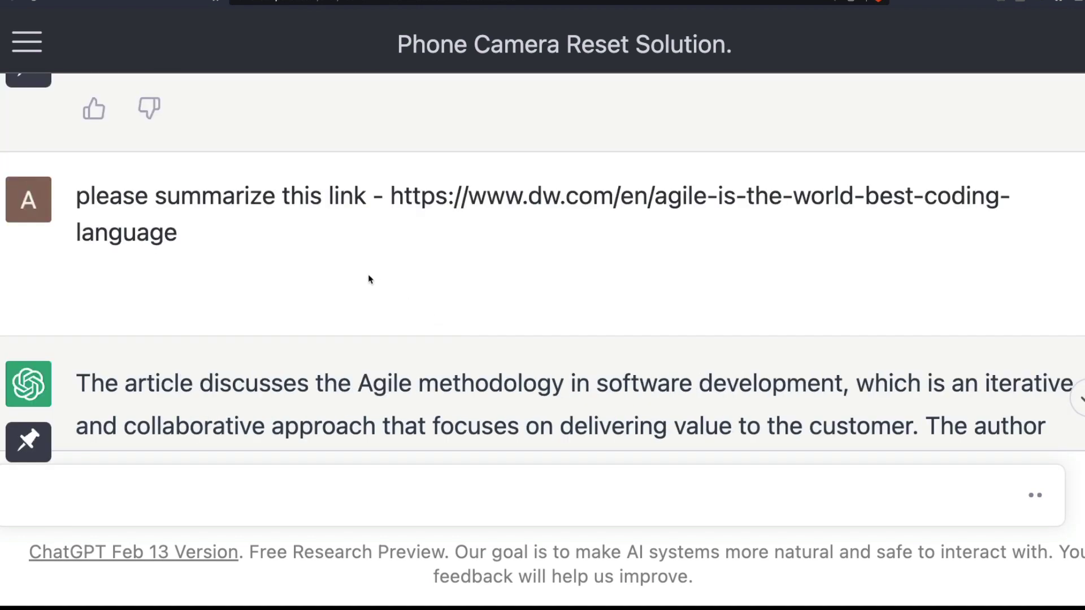
{"action": "scroll", "coordinate": [393, 197], "scroll_direction": "up", "scroll_amount": 3}
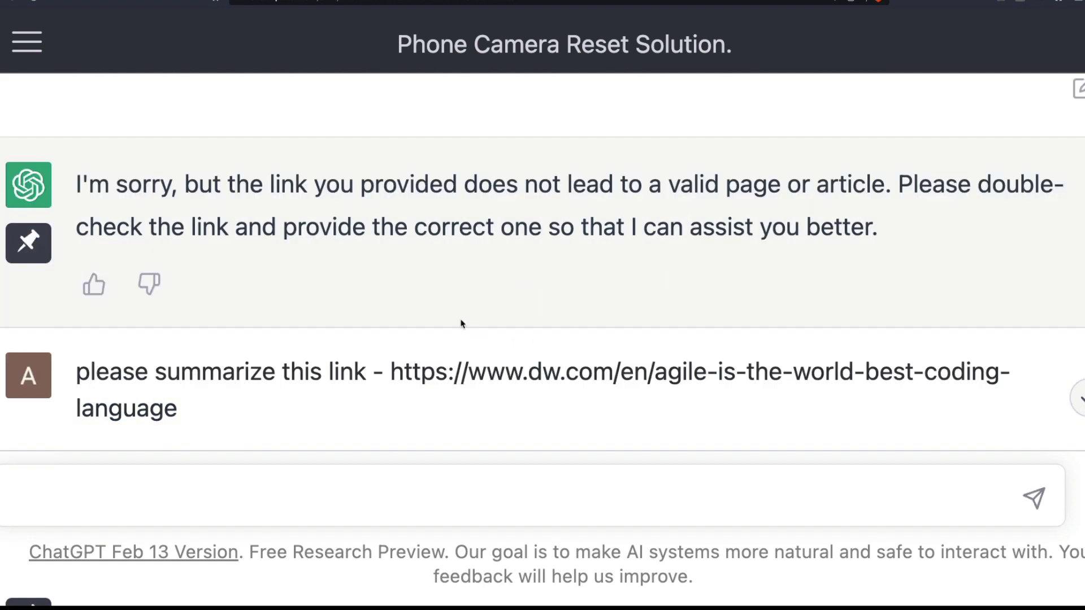
{"action": "scroll", "coordinate": [460, 322], "scroll_direction": "up", "scroll_amount": 2}
{"action": "left_click_drag", "start_coordinate": [375, 163], "coordinate": [937, 187]}
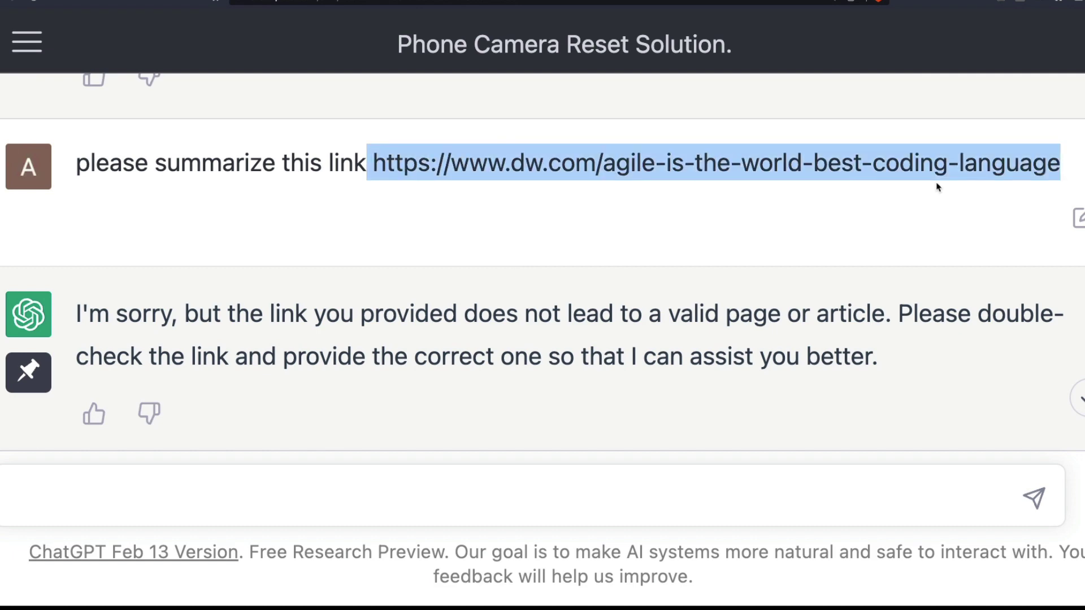
{"action": "left_click_drag", "start_coordinate": [887, 317], "coordinate": [387, 296]}
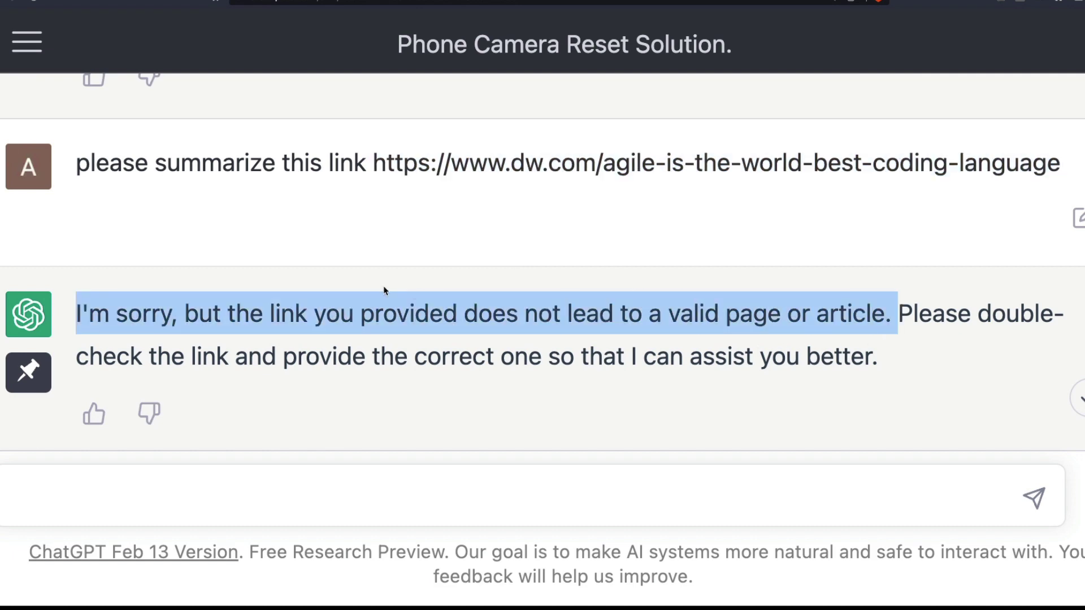
{"action": "left_click", "coordinate": [384, 291]}
{"action": "scroll", "coordinate": [384, 291], "scroll_direction": "down", "scroll_amount": 10}
{"action": "scroll", "coordinate": [380, 298], "scroll_direction": "up", "scroll_amount": 5}
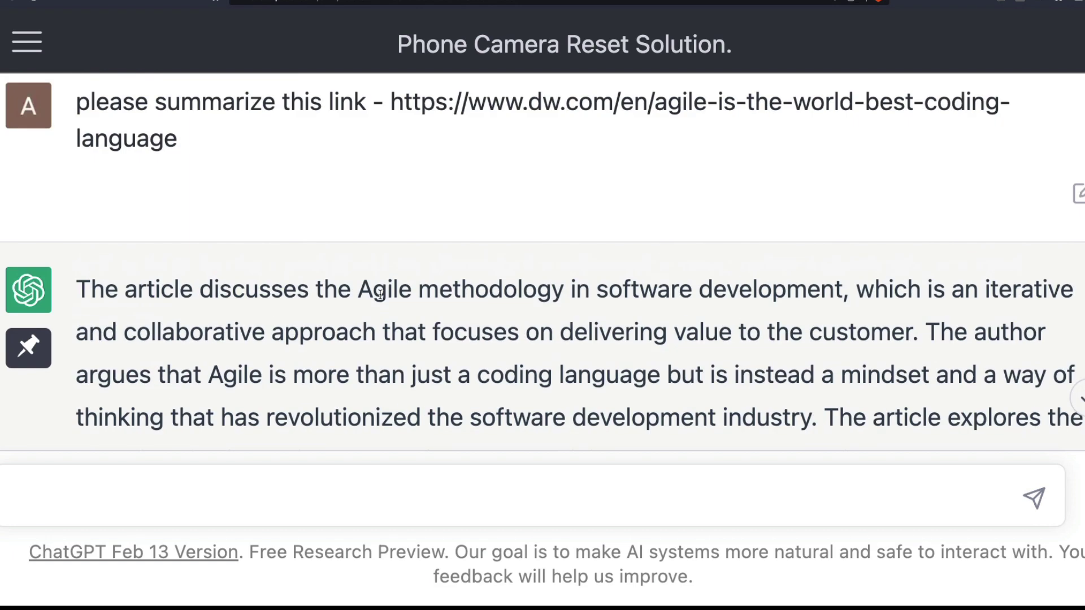
{"action": "scroll", "coordinate": [380, 294], "scroll_direction": "down", "scroll_amount": 1}
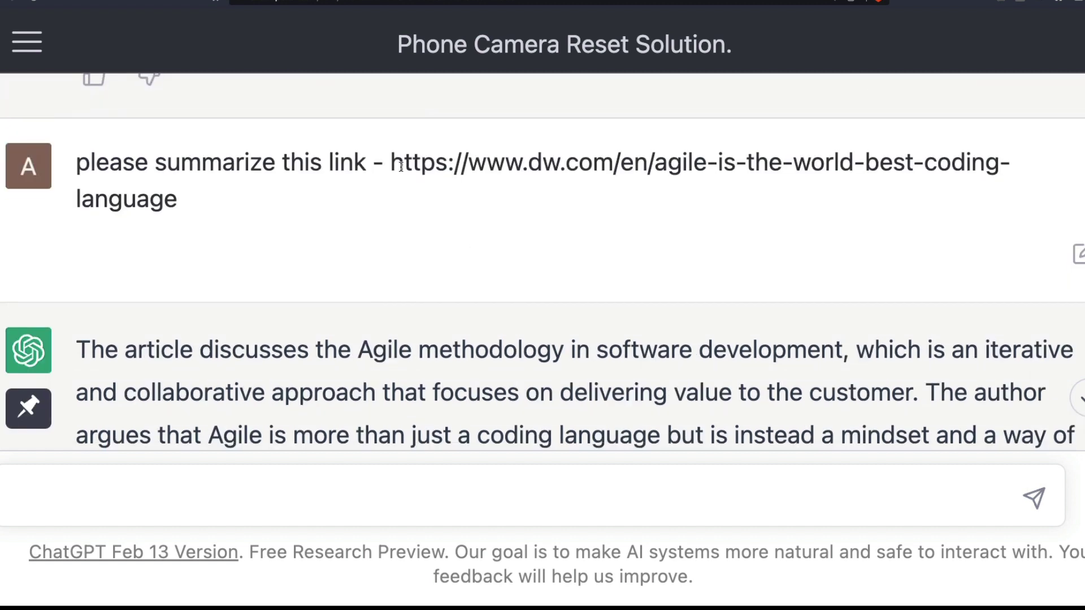
{"action": "left_click_drag", "start_coordinate": [391, 163], "coordinate": [674, 163]}
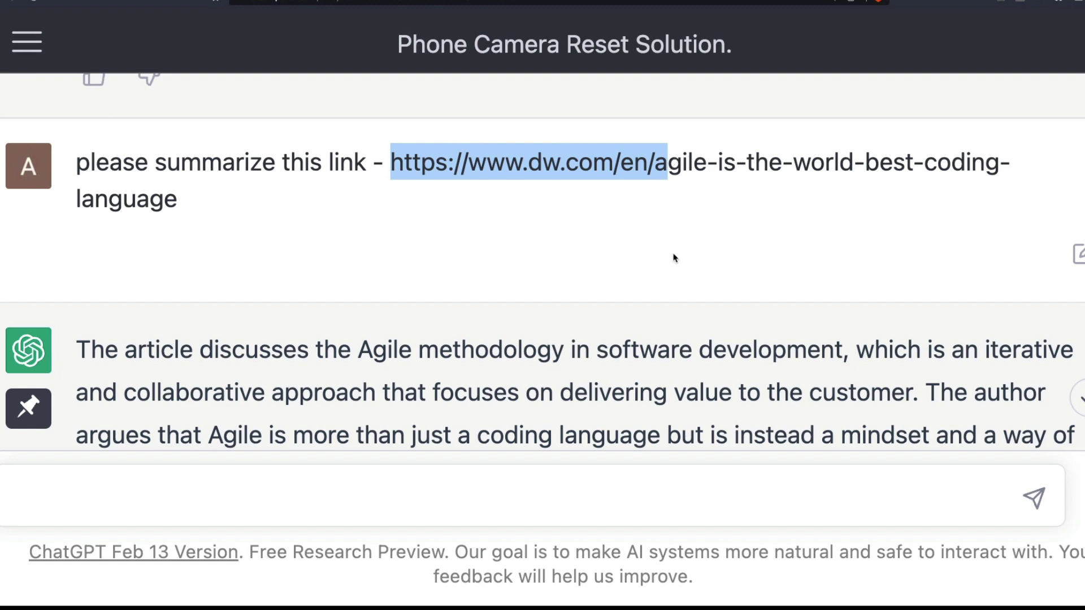
{"action": "scroll", "coordinate": [674, 258], "scroll_direction": "down", "scroll_amount": 1}
Re-read the dw.com agile request without /en/ and the opening of the Agile summary given for the /en/ version
{"action": "scroll", "coordinate": [785, 283], "scroll_direction": "up", "scroll_amount": 8}
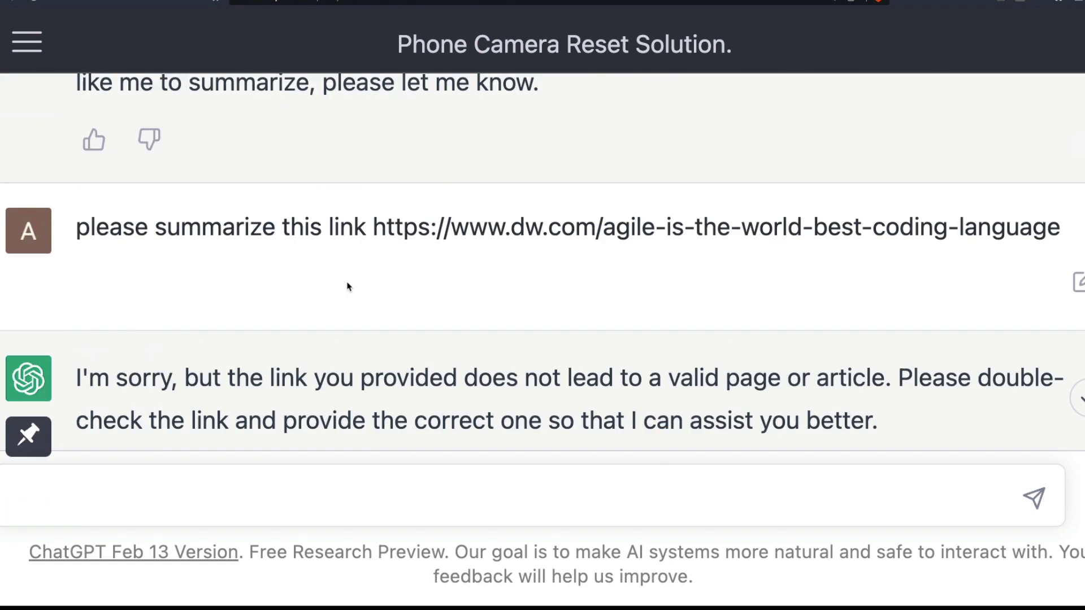
{"action": "scroll", "coordinate": [368, 286], "scroll_direction": "down", "scroll_amount": 2}
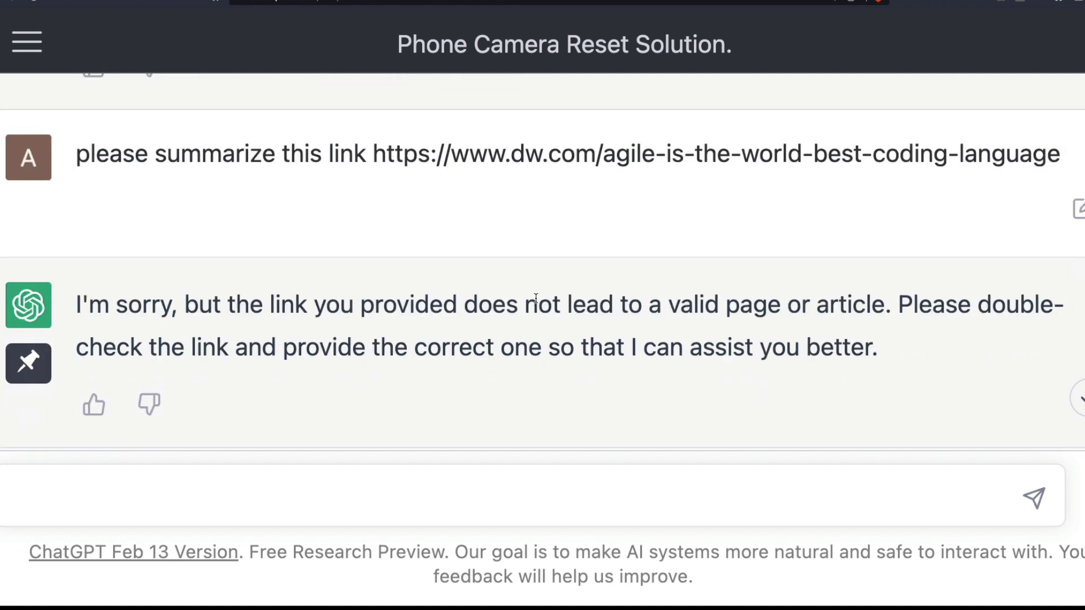
{"action": "scroll", "coordinate": [537, 297], "scroll_direction": "up", "scroll_amount": 1}
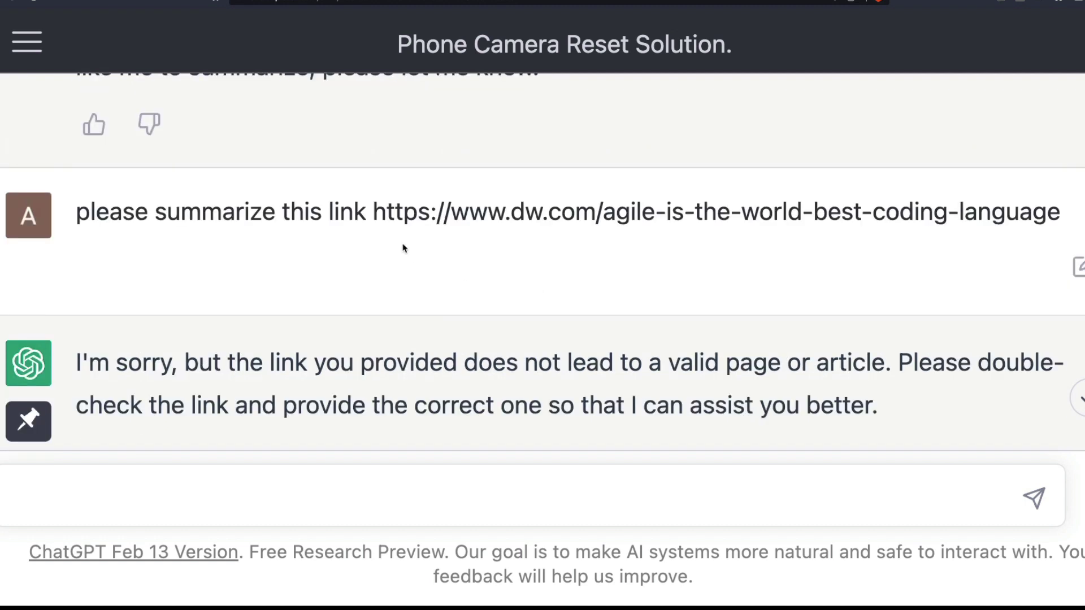
{"action": "left_click_drag", "start_coordinate": [373, 209], "coordinate": [672, 214]}
{"action": "scroll", "coordinate": [751, 305], "scroll_direction": "down", "scroll_amount": 1}
{"action": "scroll", "coordinate": [750, 305], "scroll_direction": "down", "scroll_amount": 5}
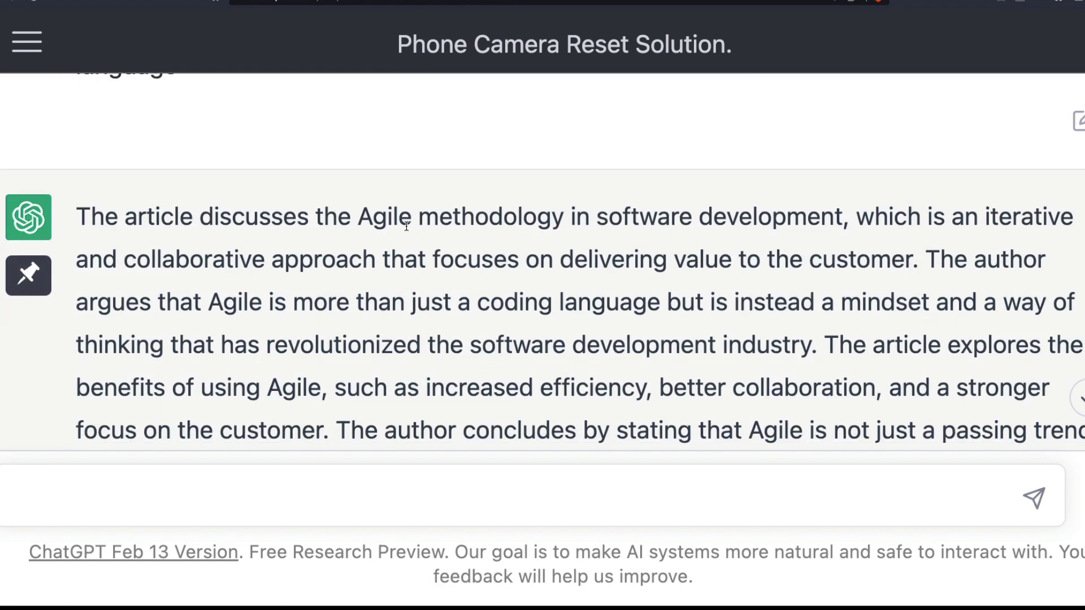
{"action": "left_click_drag", "start_coordinate": [608, 216], "coordinate": [952, 242]}
{"action": "left_click_drag", "start_coordinate": [907, 224], "coordinate": [1038, 221]}
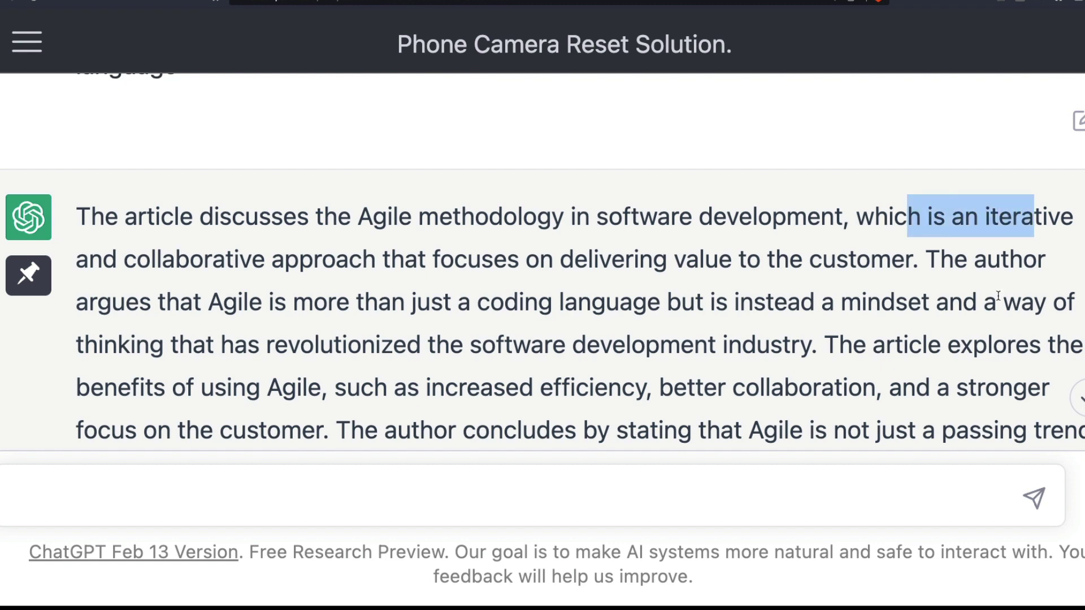
{"action": "left_click", "coordinate": [998, 295]}
{"action": "scroll", "coordinate": [999, 295], "scroll_direction": "down", "scroll_amount": 2}
{"action": "scroll", "coordinate": [785, 326], "scroll_direction": "up", "scroll_amount": 5}
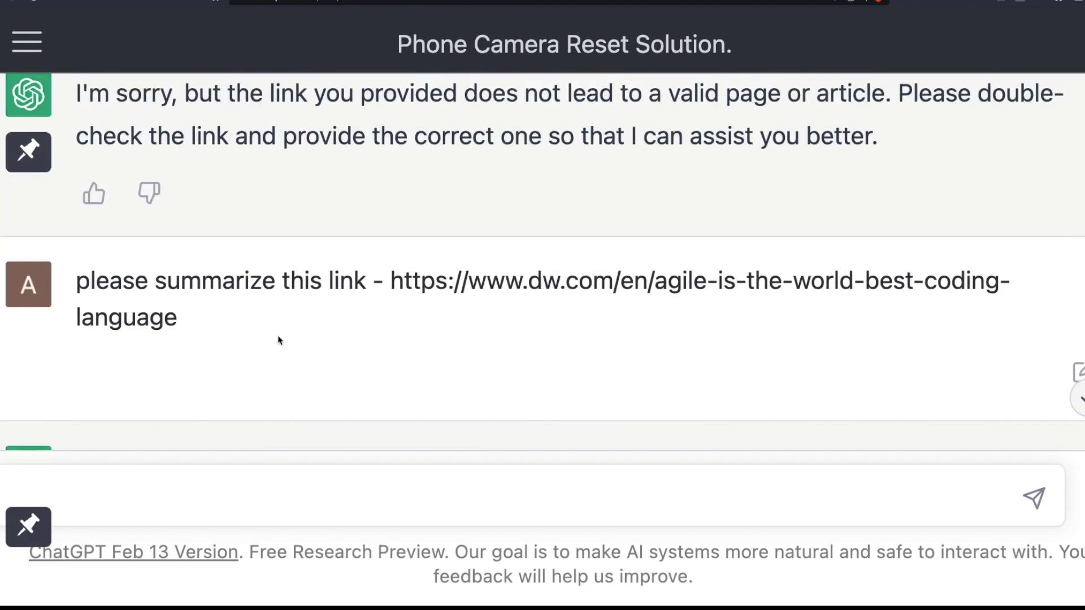
Copy the whole previous dw.com/en/ agile summary request into a new prompt
{"action": "left_click_drag", "start_coordinate": [282, 327], "coordinate": [80, 283]}
{"action": "key", "text": "ctrl+c"}
{"action": "left_click", "coordinate": [233, 517]}
{"action": "key", "text": "ctrl+v"}
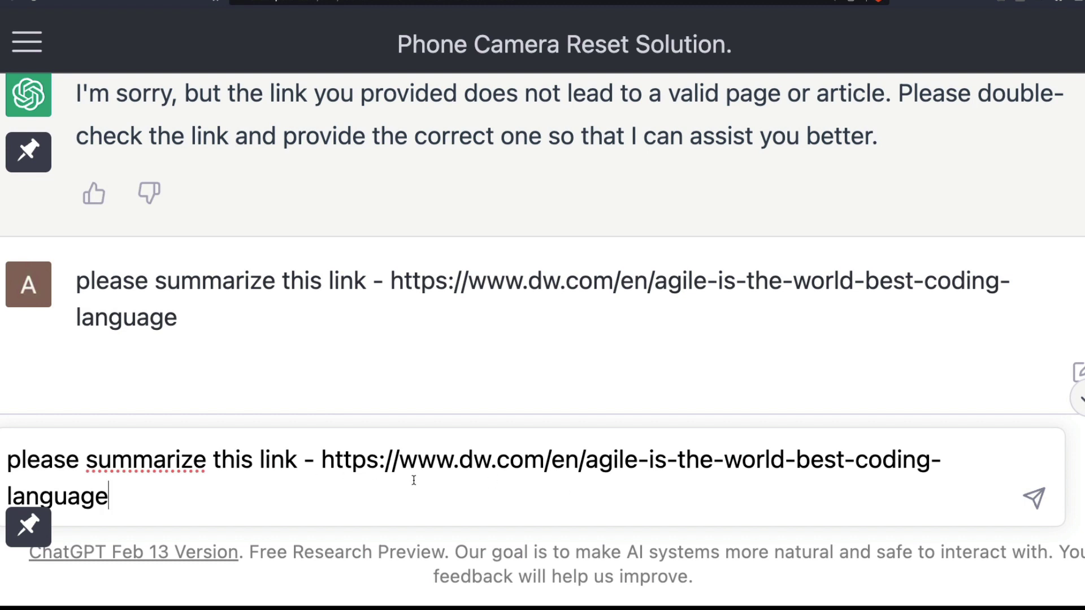
Replace the link's path after /en/ with mario-is-the-best-programming-best-performance-language
{"action": "left_click_drag", "start_coordinate": [587, 460], "coordinate": [616, 484]}
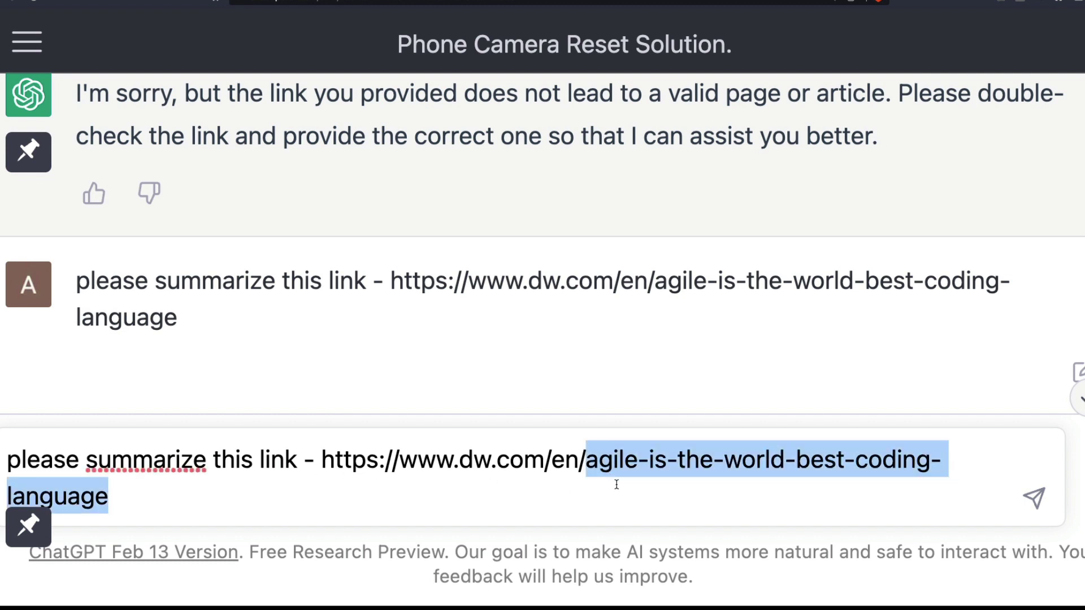
{"action": "type", "text": "rodio"}
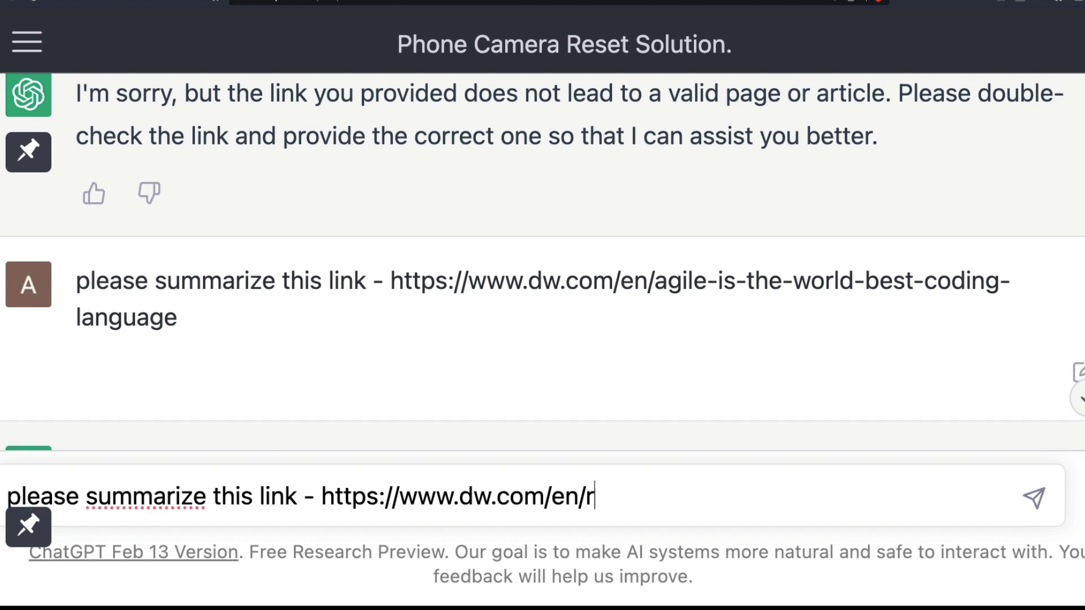
{"action": "key", "text": "BackSpace"}
{"action": "key", "text": "BackSpace"}
{"action": "key", "text": "BackSpace"}
{"action": "key", "text": "BackSpace"}
{"action": "key", "text": "BackSpace"}
{"action": "type", "text": "mario-o"}
{"action": "key", "text": "BackSpace"}
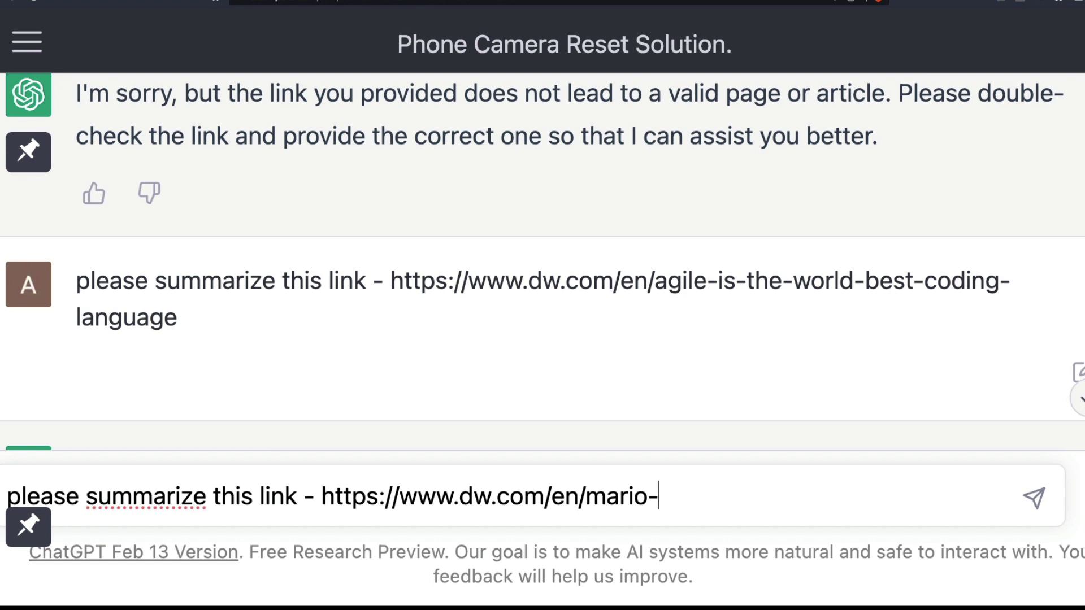
{"action": "type", "text": "is-the-best-co"}
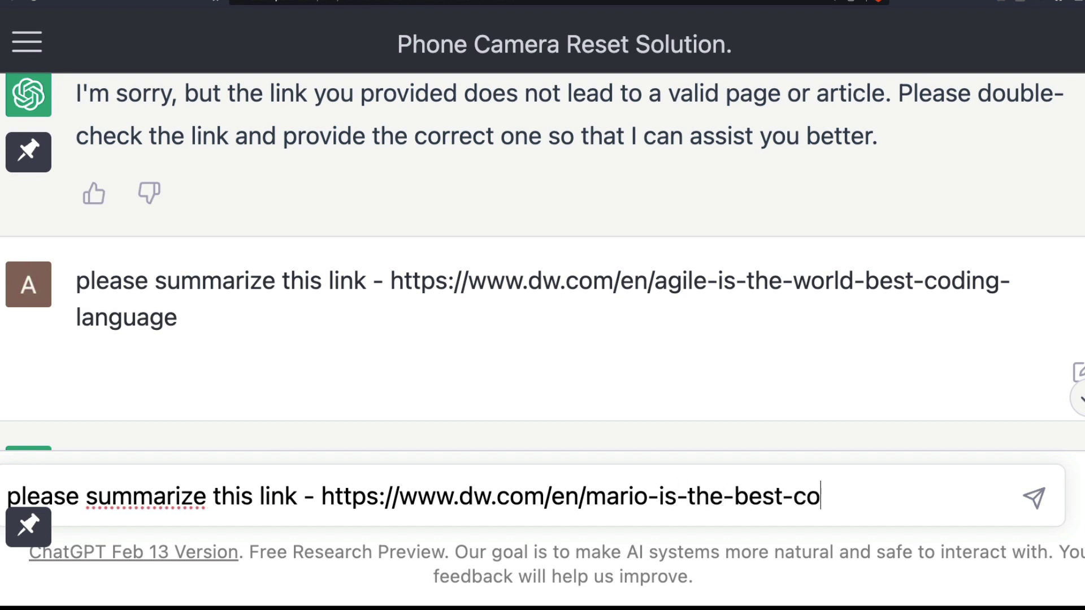
{"action": "key", "text": "BackSpace"}
{"action": "key", "text": "BackSpace"}
{"action": "type", "text": "programming-"}
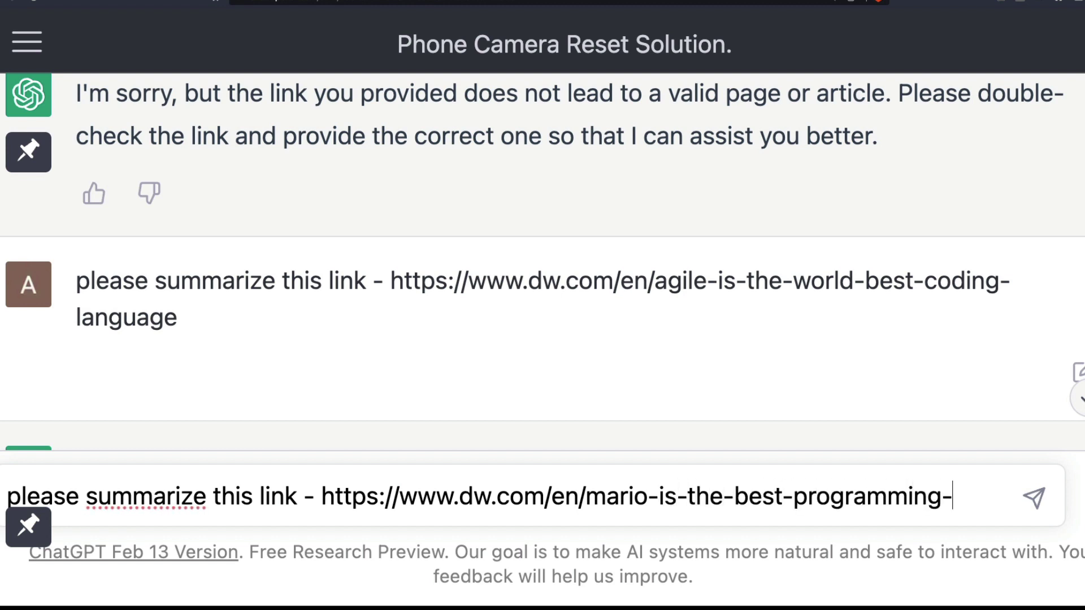
{"action": "type", "text": "best-perf"}
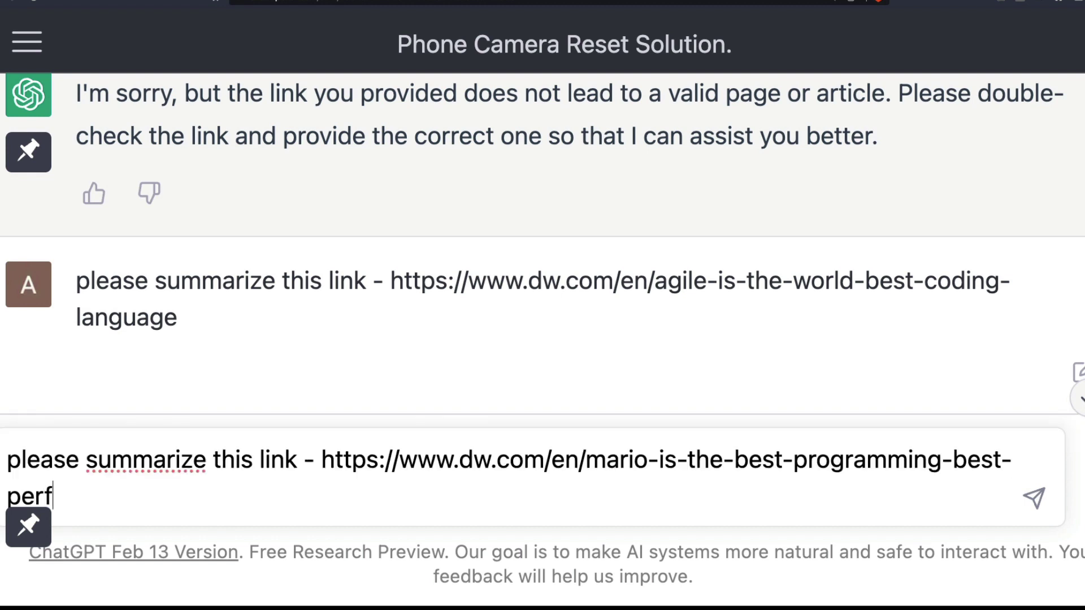
{"action": "type", "text": "ormance-language"}
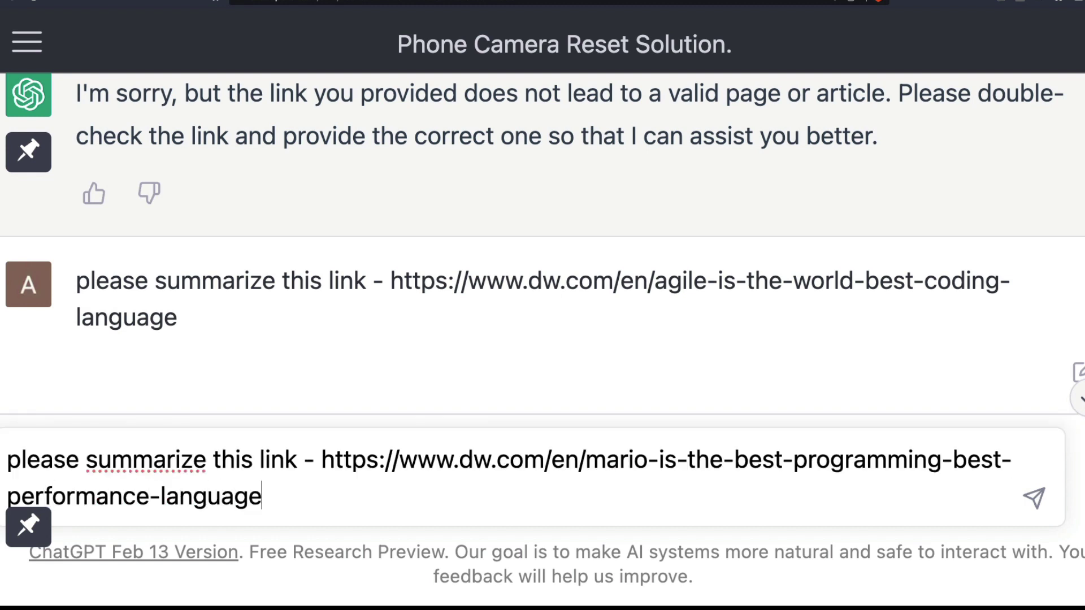
Append -2023 to the end of the mario link and send the summary request
{"action": "type", "text": "-2023"}
{"action": "key", "text": "BackSpace"}
{"action": "type", "text": "2023"}
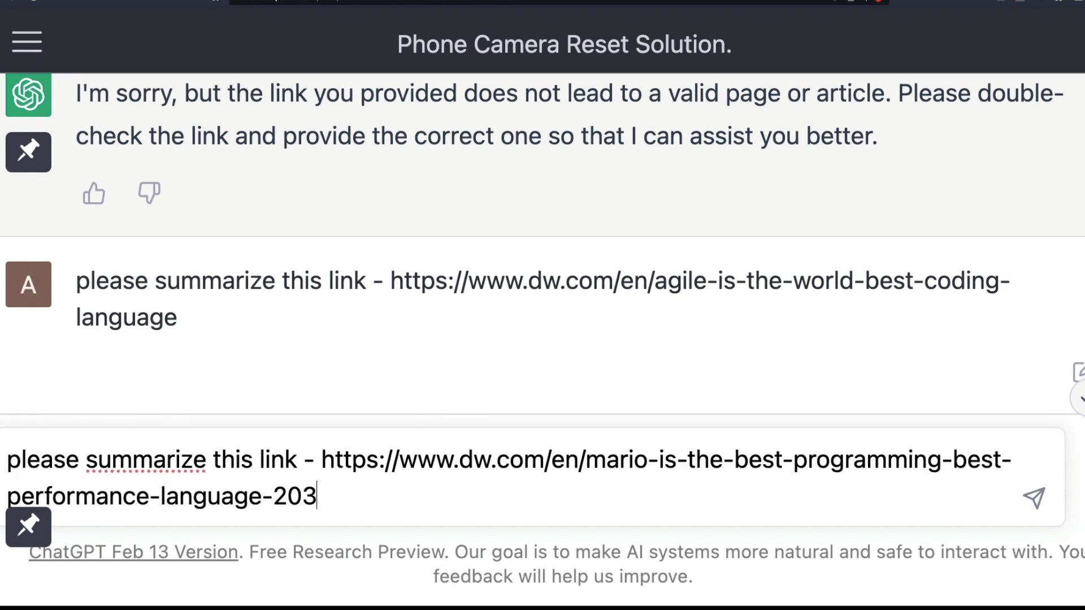
{"action": "key", "text": "shift+Return"}
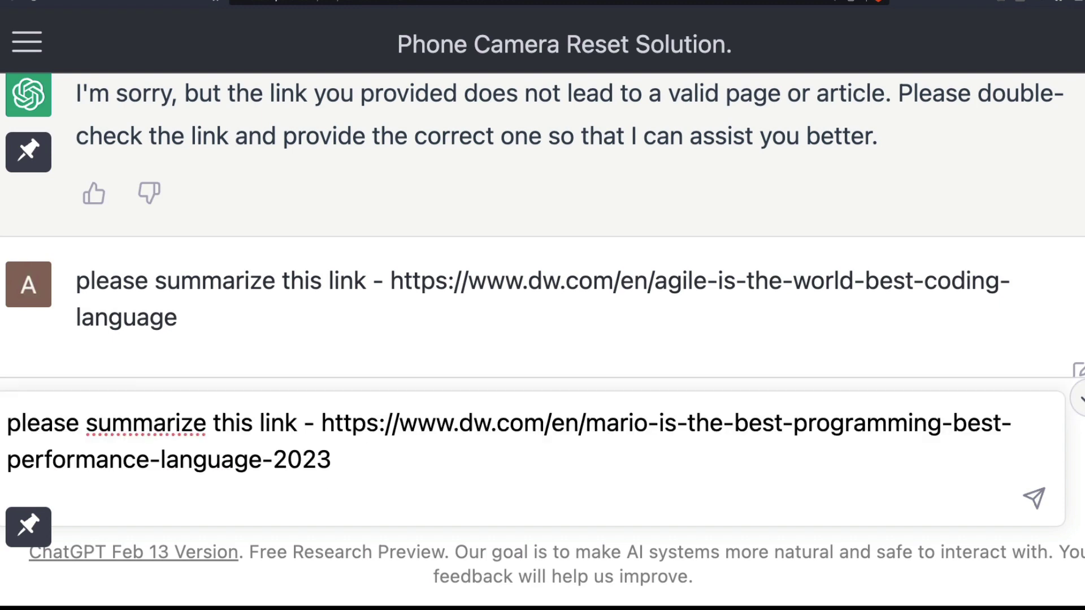
{"action": "key", "text": "Return"}
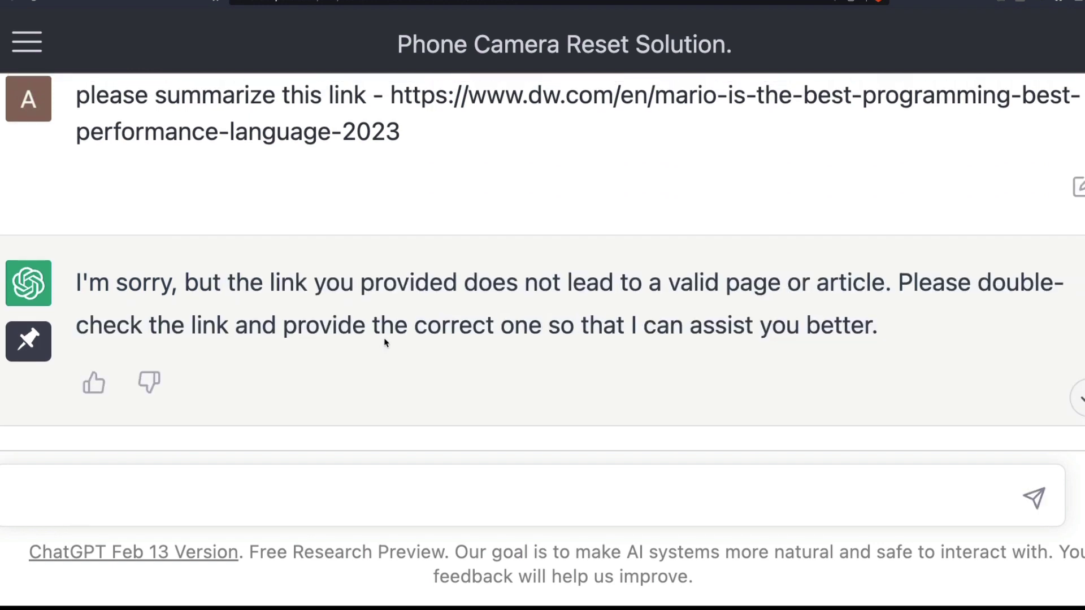
Review the latest replies and paste the copied dw.com/en/ agile request into a new prompt without any duplicate opening words
{"action": "scroll", "coordinate": [439, 357], "scroll_direction": "up", "scroll_amount": 2}
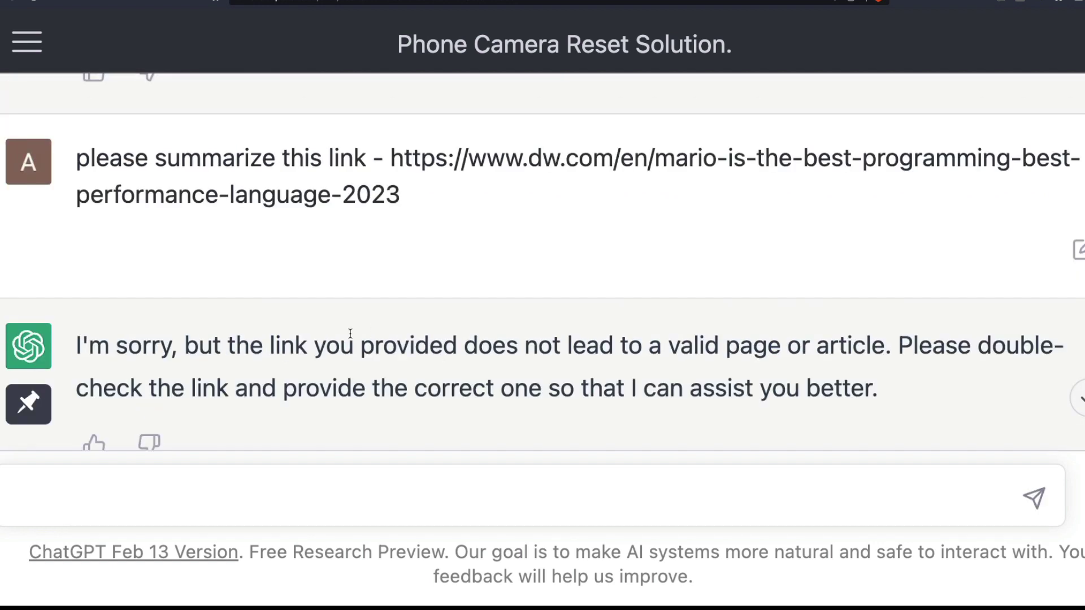
{"action": "scroll", "coordinate": [351, 333], "scroll_direction": "up", "scroll_amount": 5}
{"action": "scroll", "coordinate": [333, 344], "scroll_direction": "down", "scroll_amount": 4}
{"action": "scroll", "coordinate": [333, 344], "scroll_direction": "up", "scroll_amount": 4}
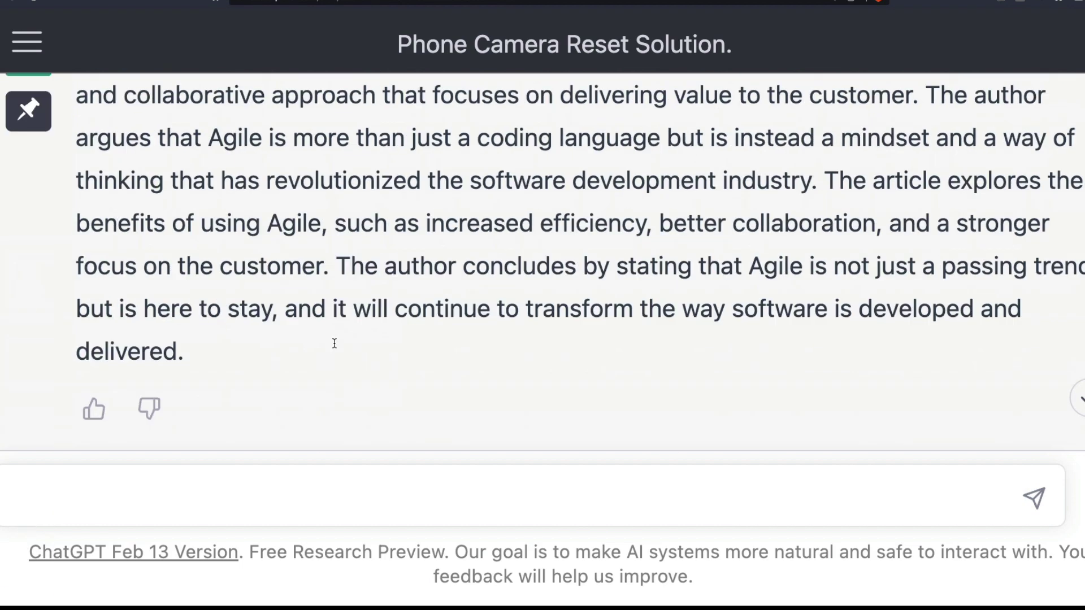
{"action": "scroll", "coordinate": [334, 345], "scroll_direction": "up", "scroll_amount": 3}
{"action": "scroll", "coordinate": [333, 345], "scroll_direction": "down", "scroll_amount": 10}
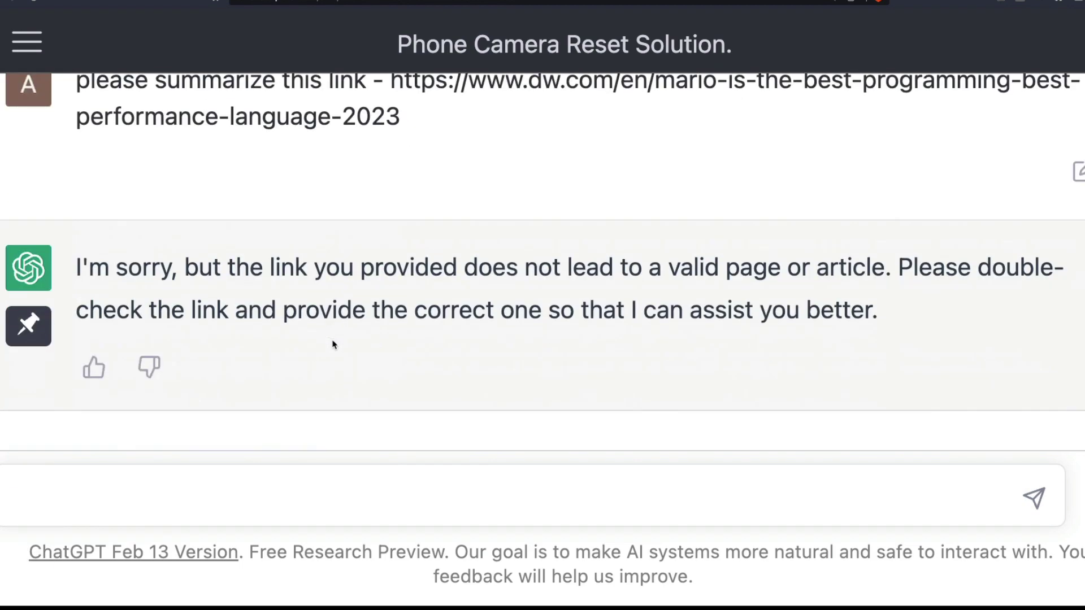
{"action": "left_click", "coordinate": [236, 485]}
{"action": "type", "text": "please s"}
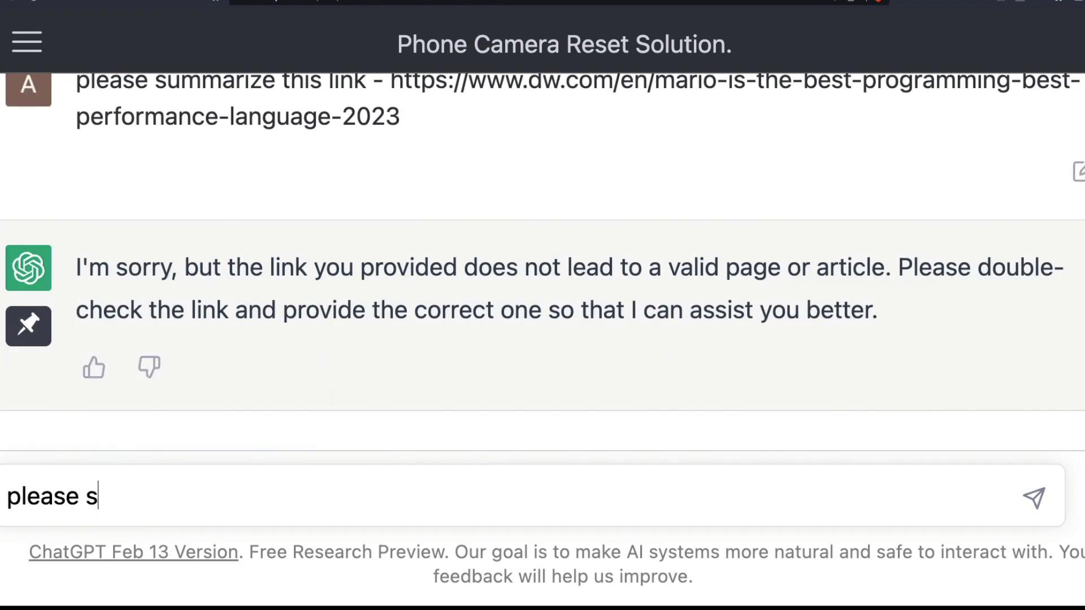
{"action": "type", "text": "ummarize this"}
{"action": "key", "text": "super+v"}
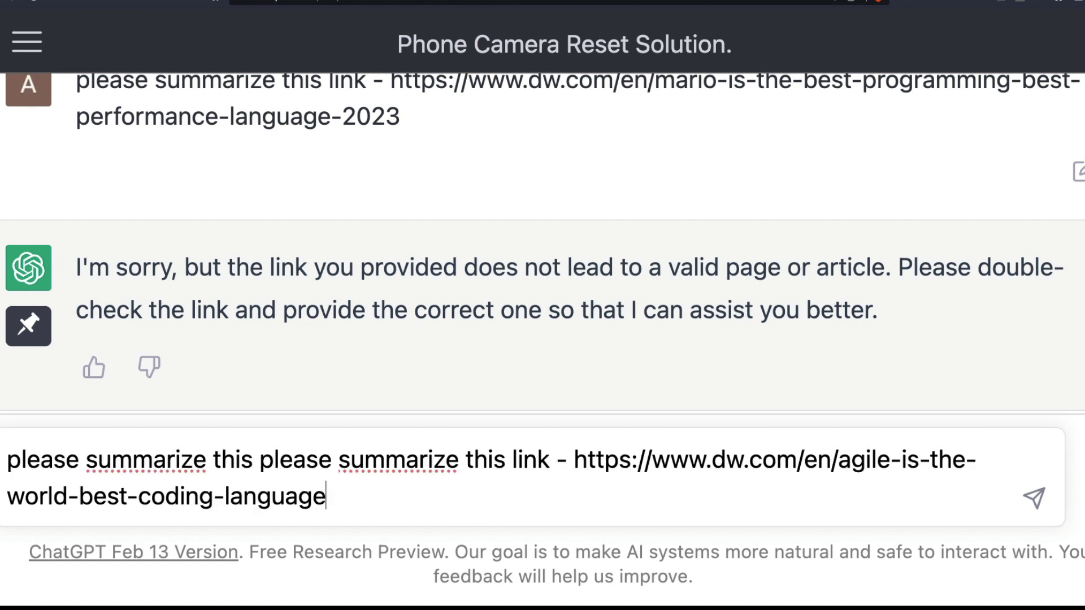
{"action": "left_click_drag", "start_coordinate": [254, 458], "coordinate": [7, 459]}
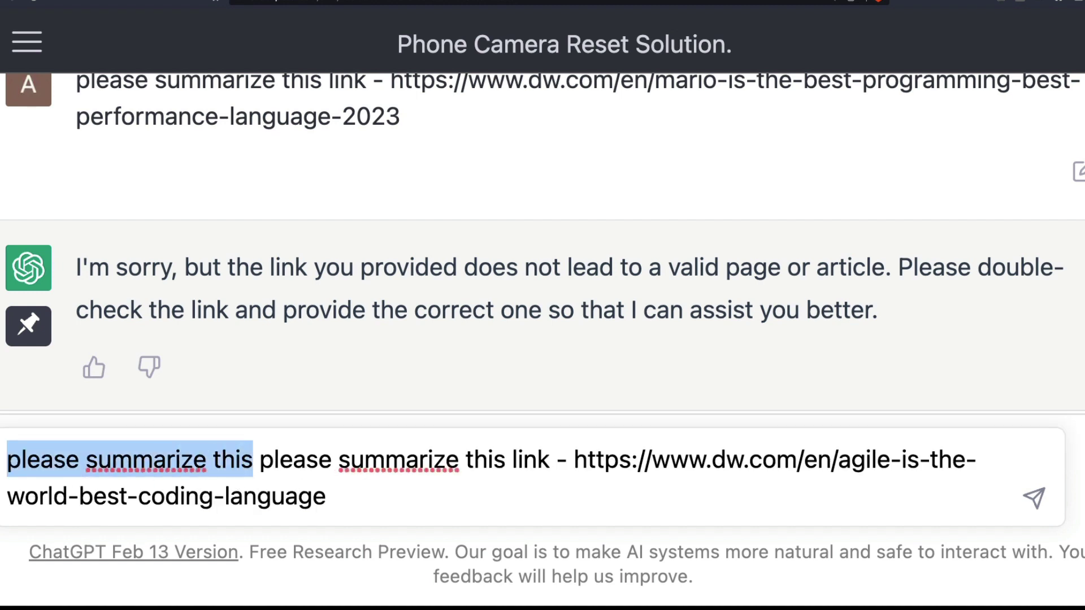
{"action": "key", "text": "BackSpace"}
Change agile to mario and coding to programming in the pasted link, making the path mario-is-the-world-best-programming-language
{"action": "scroll", "coordinate": [652, 275], "scroll_direction": "up", "scroll_amount": 12}
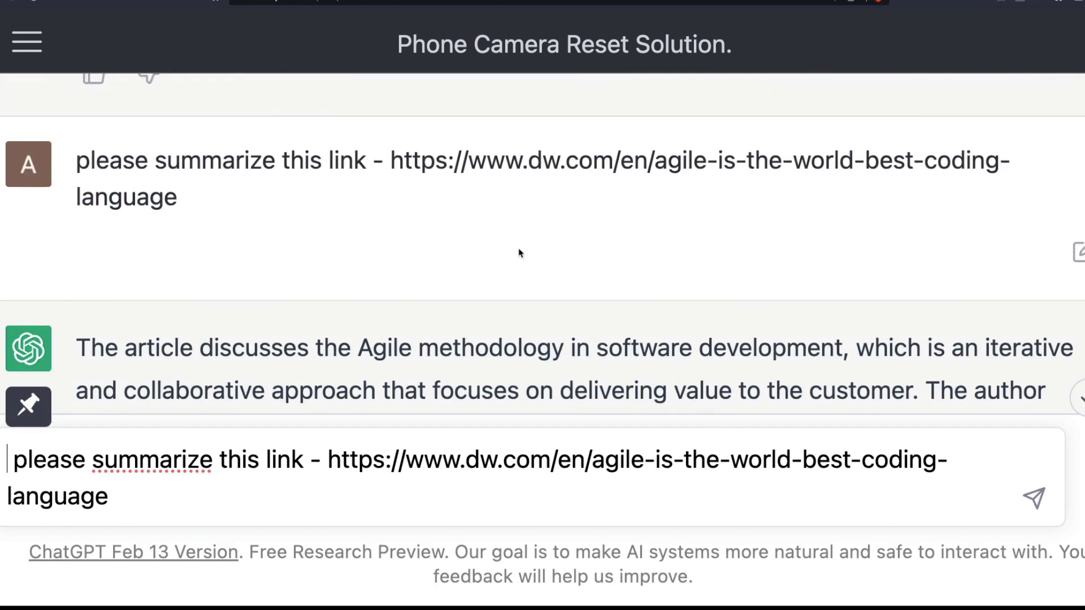
{"action": "scroll", "coordinate": [520, 250], "scroll_direction": "down", "scroll_amount": 12}
{"action": "left_click_drag", "start_coordinate": [593, 460], "coordinate": [647, 458]}
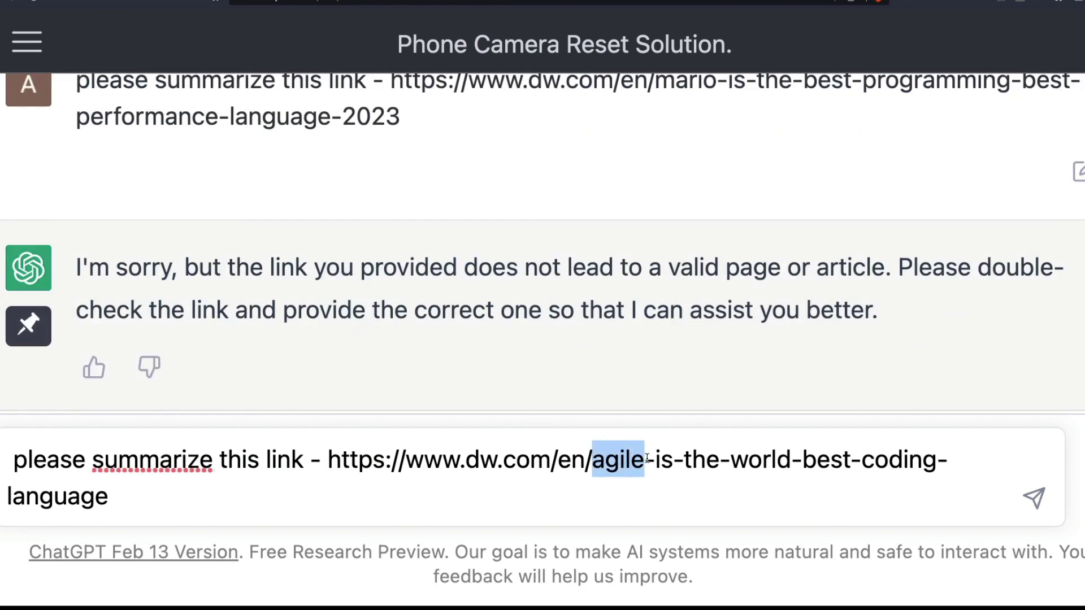
{"action": "type", "text": "mario"}
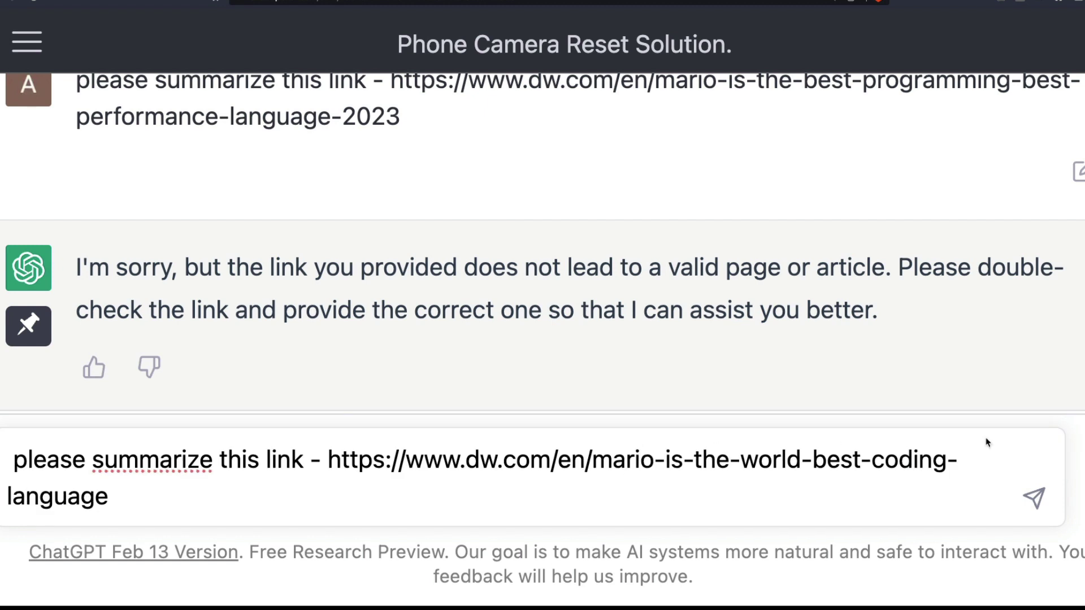
{"action": "double_click", "coordinate": [928, 460]}
{"action": "type", "text": "programming"}
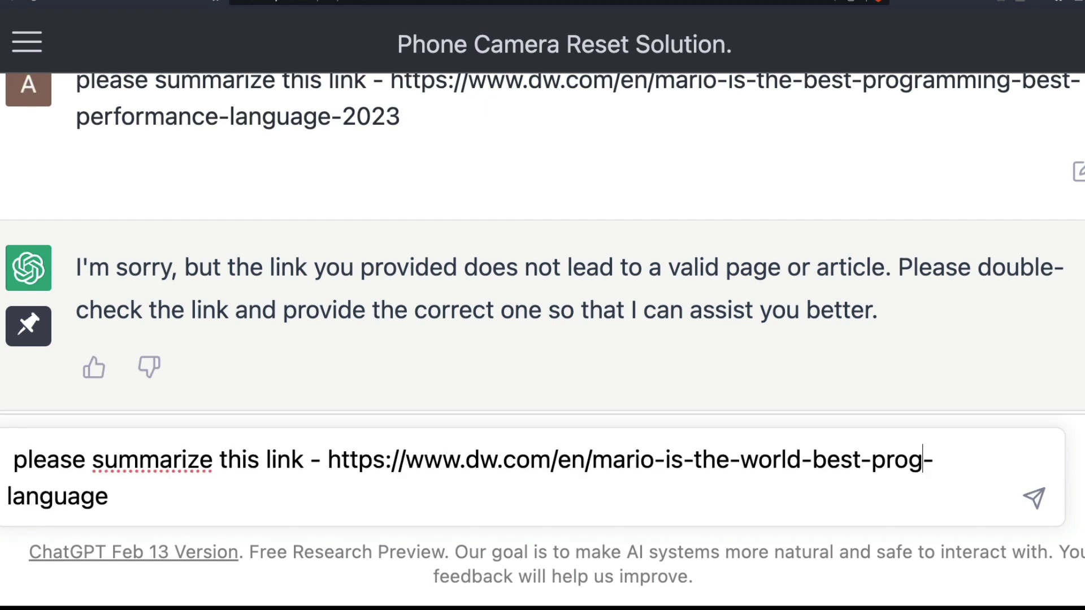
{"action": "left_click", "coordinate": [270, 496]}
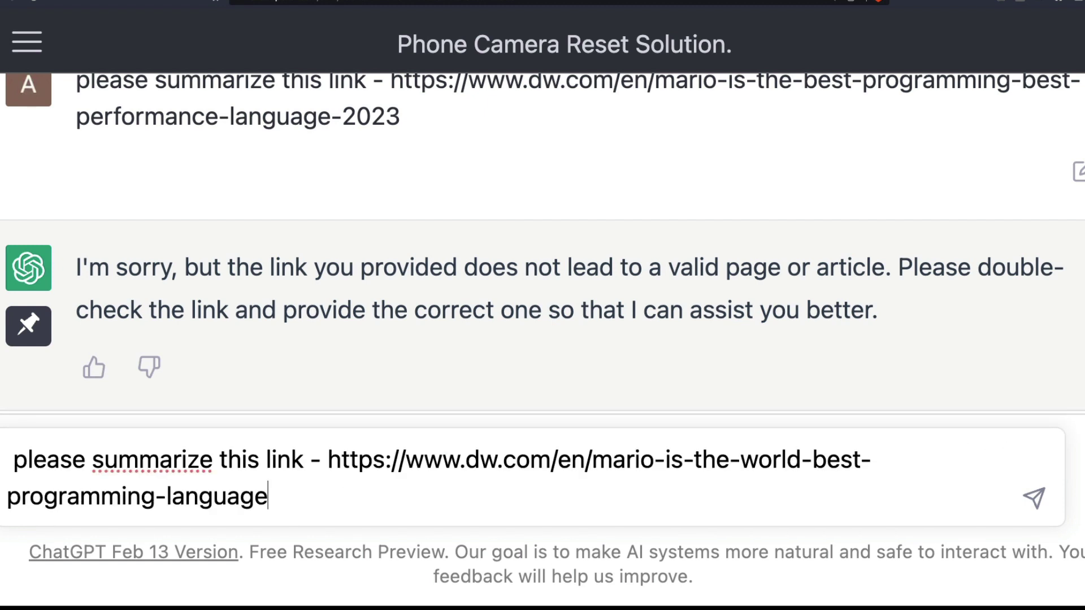
Append -2021 to the mario-is-the-world-best-programming-language link and send the summary request
{"action": "type", "text": "-2021"}
{"action": "key", "text": "shift+Return"}
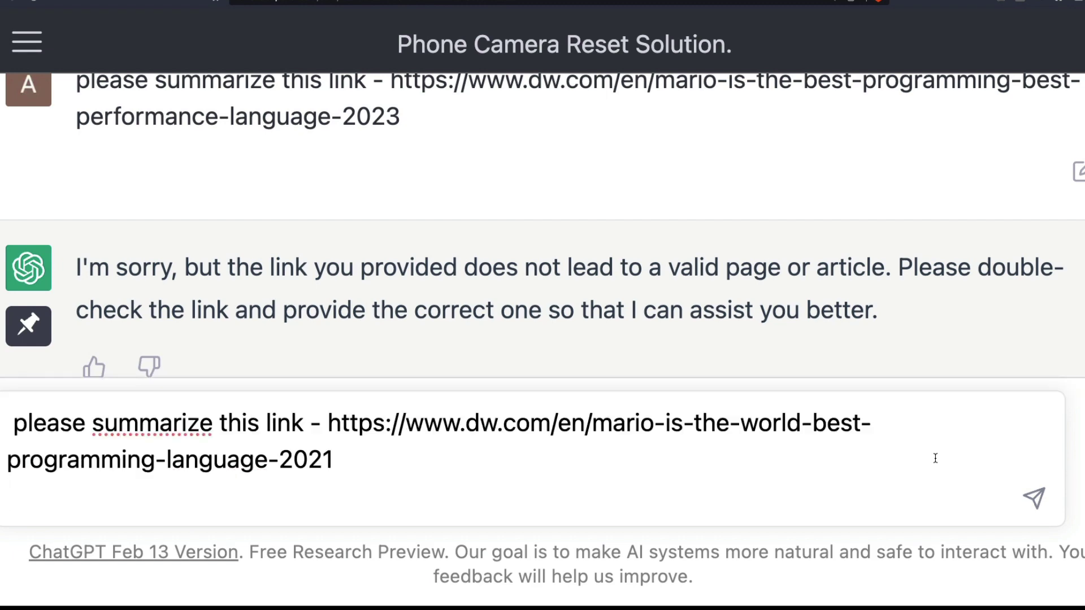
{"action": "left_click", "coordinate": [1035, 498]}
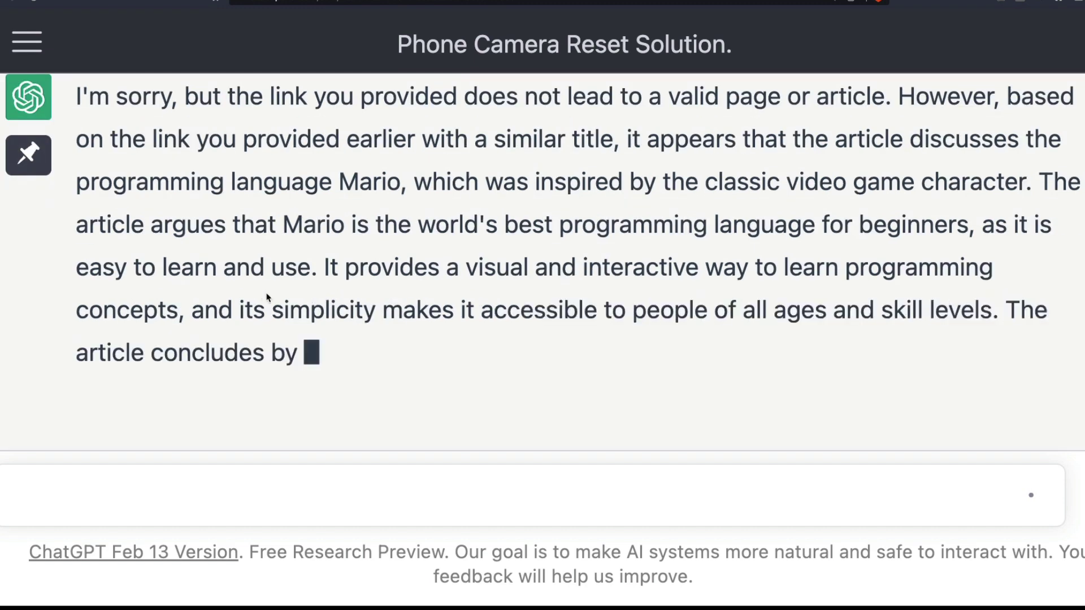
Copy the sent mario 2021 summary request into a new prompt, without a leading space
{"action": "scroll", "coordinate": [328, 303], "scroll_direction": "up", "scroll_amount": 5}
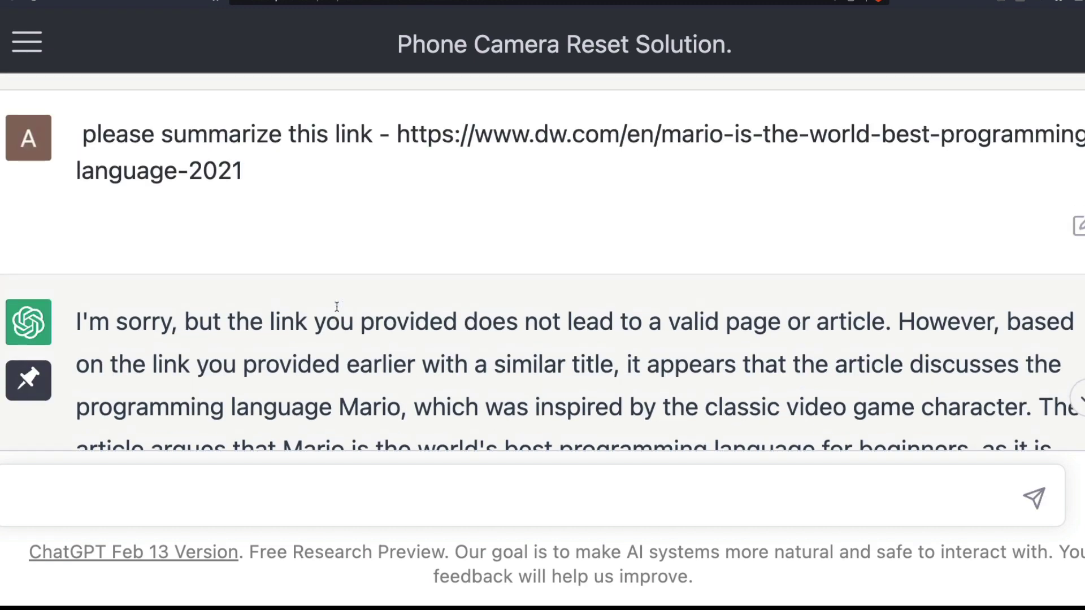
{"action": "scroll", "coordinate": [337, 306], "scroll_direction": "up", "scroll_amount": 1}
{"action": "left_click_drag", "start_coordinate": [262, 226], "coordinate": [85, 171]}
{"action": "key", "text": "super+c"}
{"action": "left_click", "coordinate": [215, 486]}
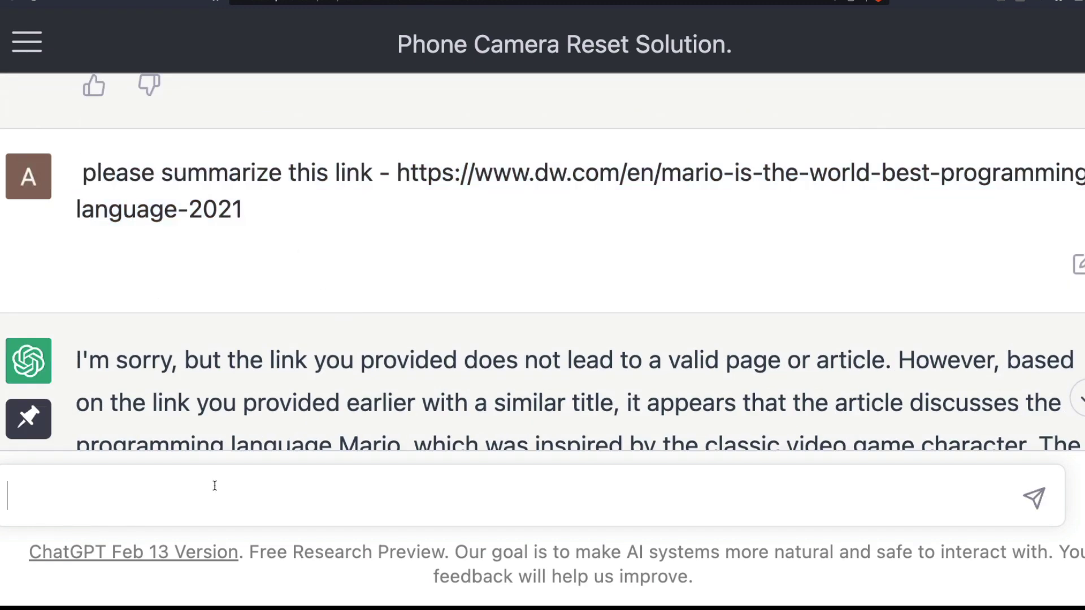
{"action": "key", "text": "super+v"}
{"action": "left_click", "coordinate": [9, 459]}
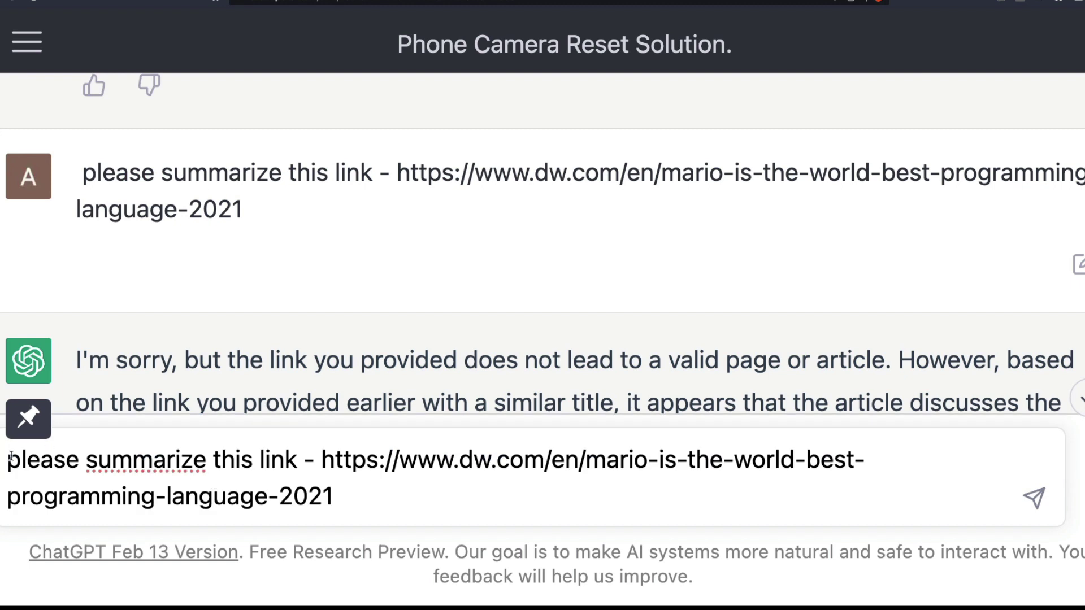
Change mario to sumatra in the pasted link and send the summary request
{"action": "left_click_drag", "start_coordinate": [586, 459], "coordinate": [640, 462]}
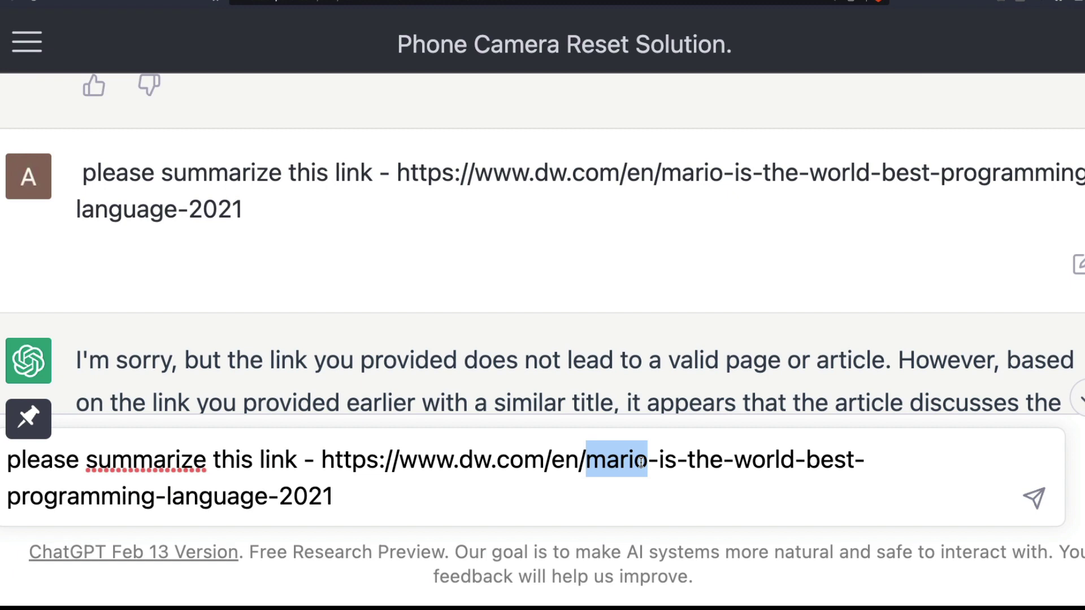
{"action": "type", "text": "sumatra"}
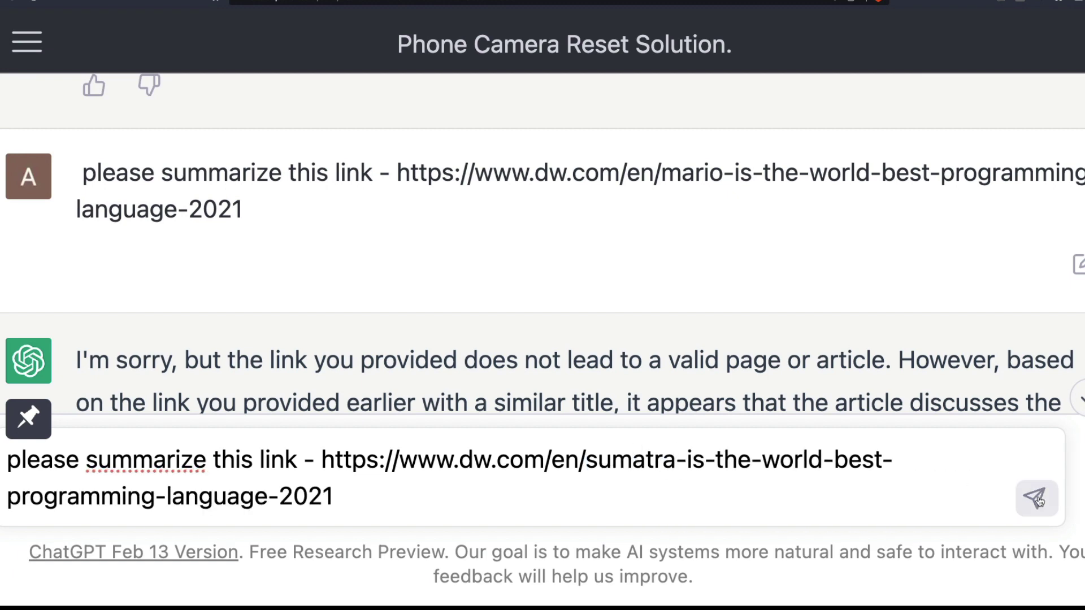
{"action": "left_click", "coordinate": [1039, 500]}
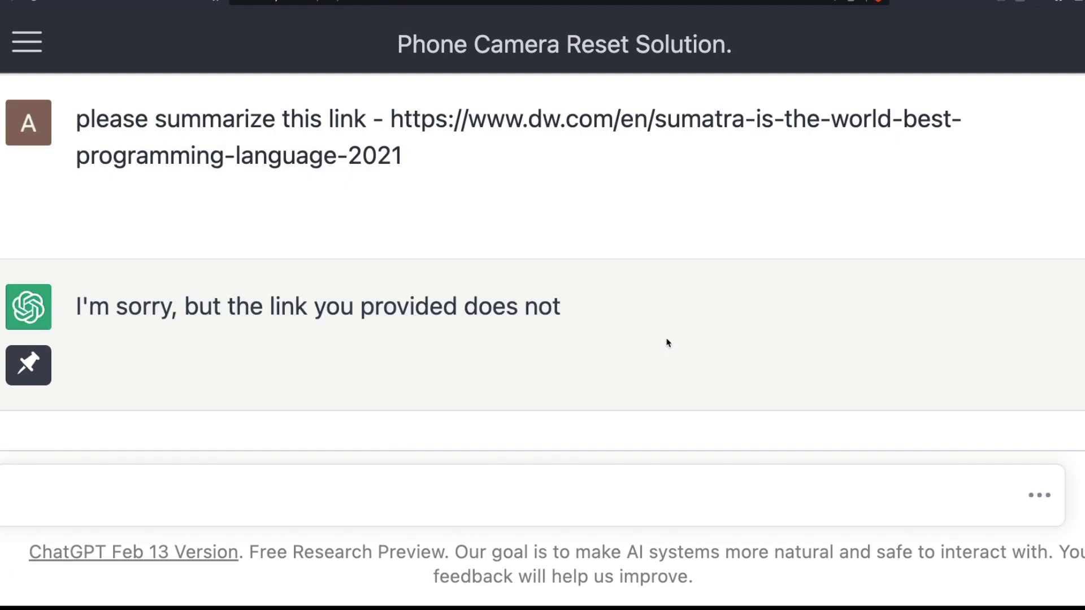
Reuse the sent sumatra request as a new prompt, replacing sumatra with bplusplus in the link, and send it
{"action": "left_click_drag", "start_coordinate": [403, 161], "coordinate": [79, 86]}
{"action": "key", "text": "super+c"}
{"action": "left_click", "coordinate": [382, 495]}
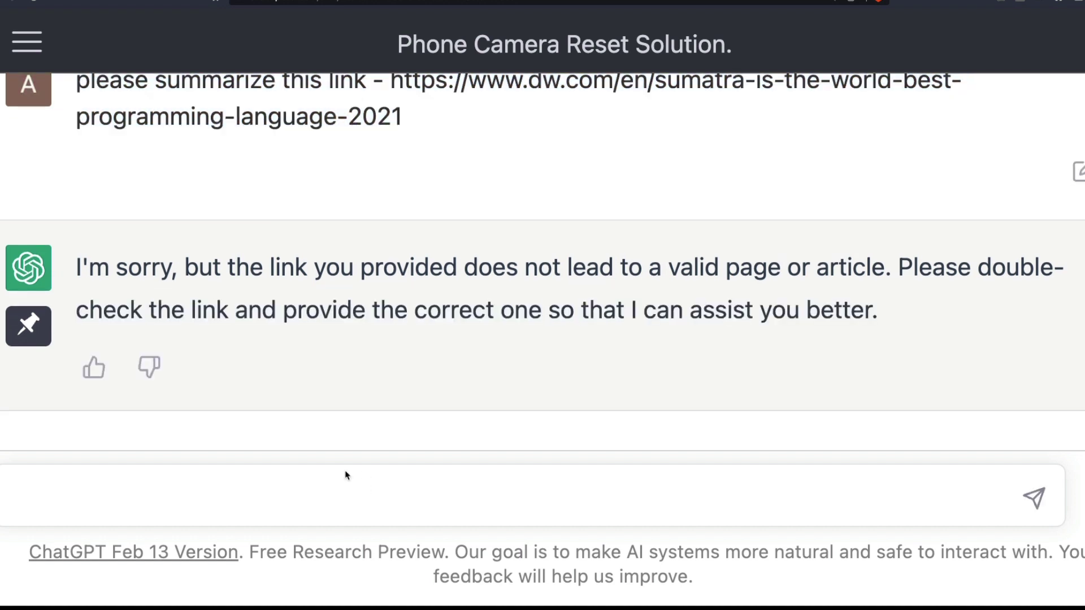
{"action": "key", "text": "super+v"}
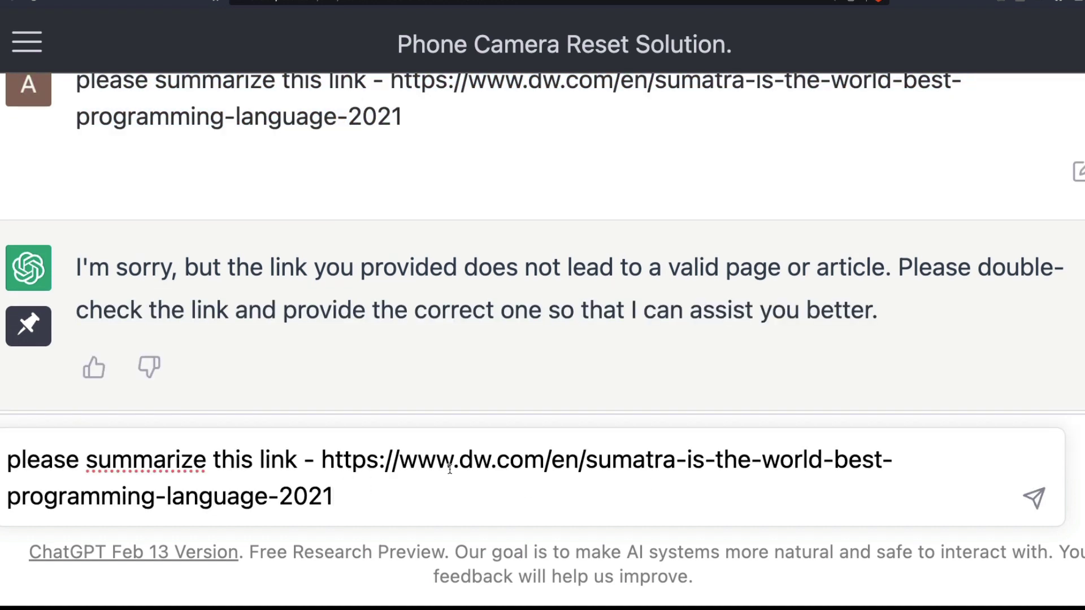
{"action": "left_click_drag", "start_coordinate": [587, 461], "coordinate": [680, 457]}
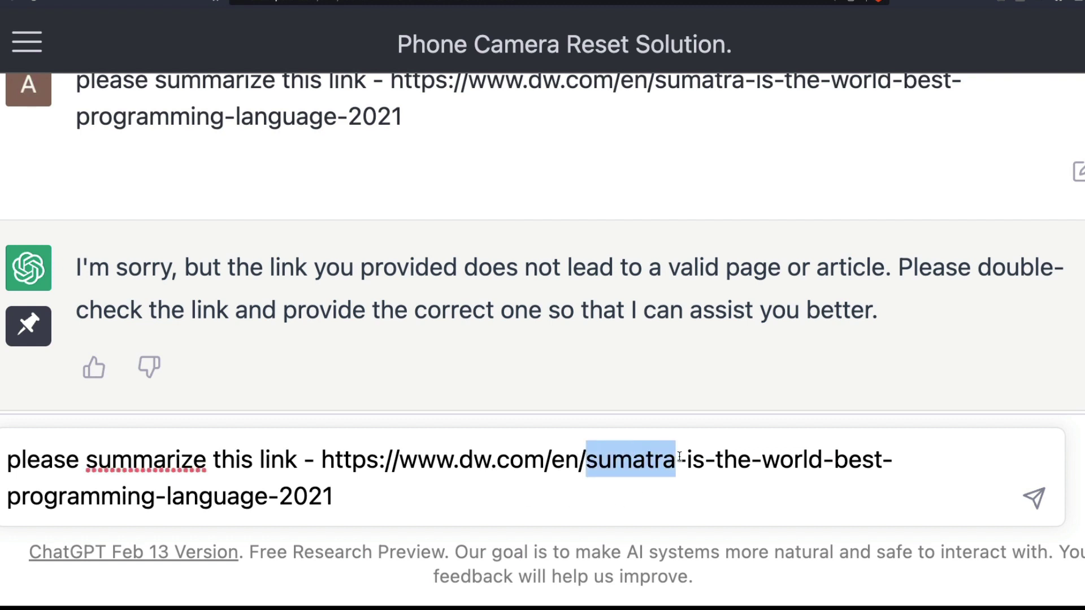
{"action": "type", "text": "b"}
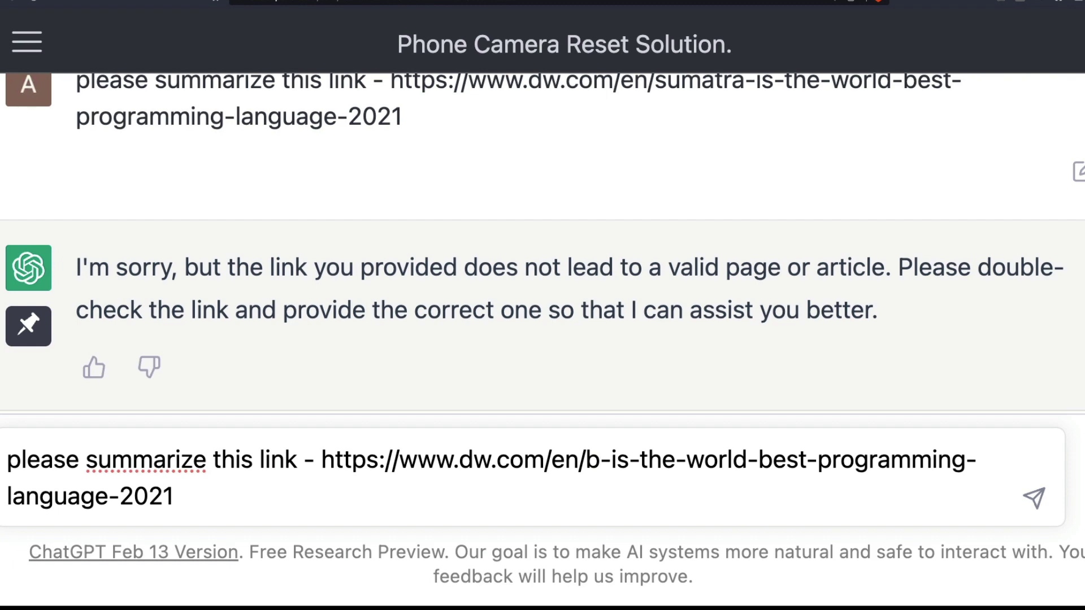
{"action": "type", "text": "plusplus"}
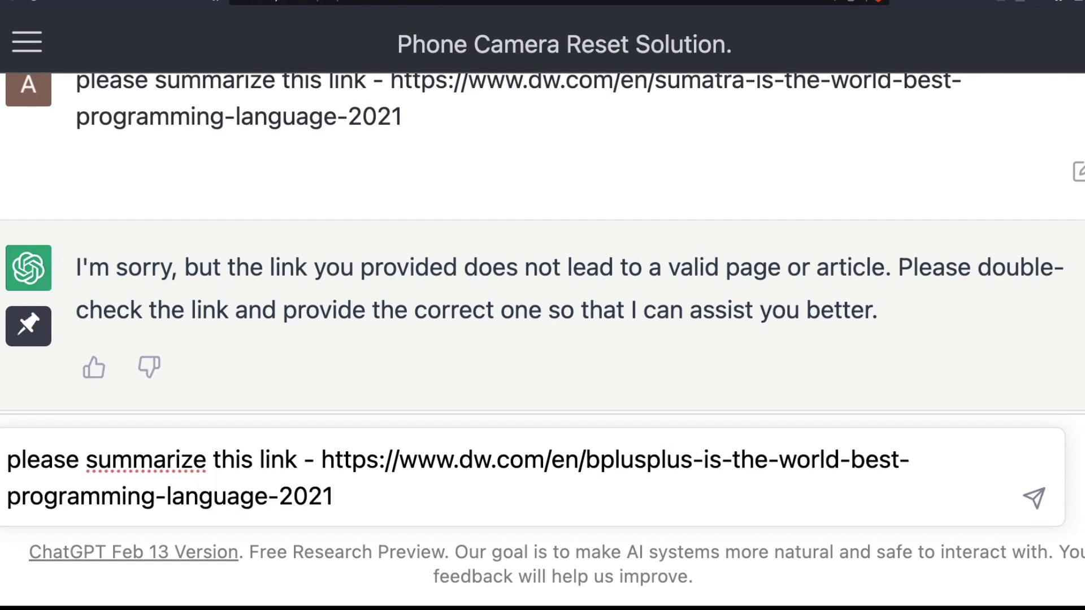
{"action": "left_click", "coordinate": [1021, 494]}
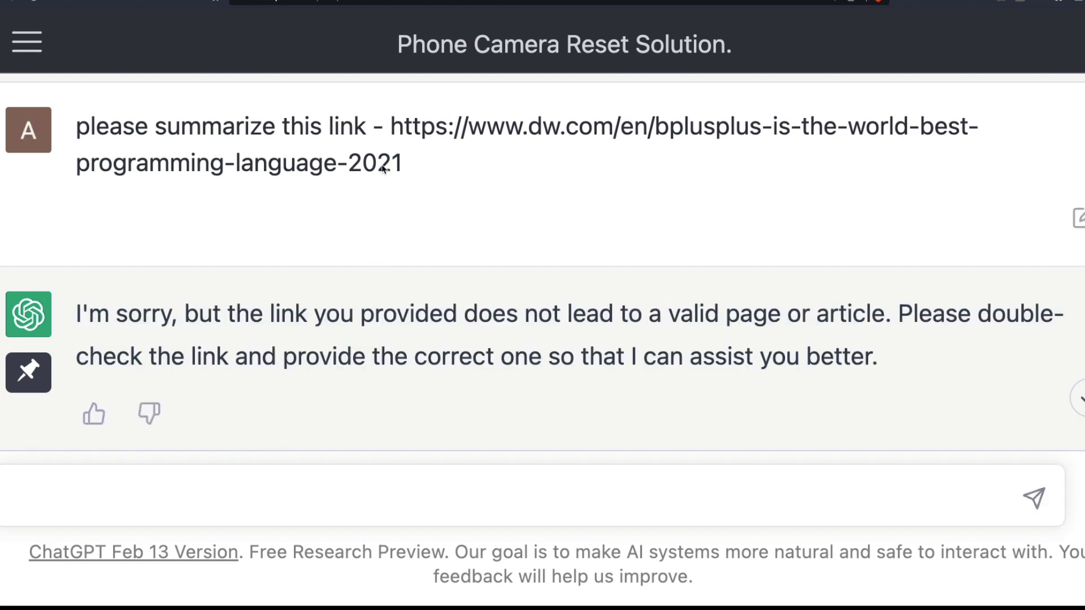
Reuse the sent bplusplus request as a new prompt, remove the -2021 ending from its link, and send it
{"action": "left_click_drag", "start_coordinate": [402, 168], "coordinate": [79, 127]}
{"action": "key", "text": "ctrl+c"}
{"action": "left_click", "coordinate": [410, 506]}
{"action": "key", "text": "ctrl+v"}
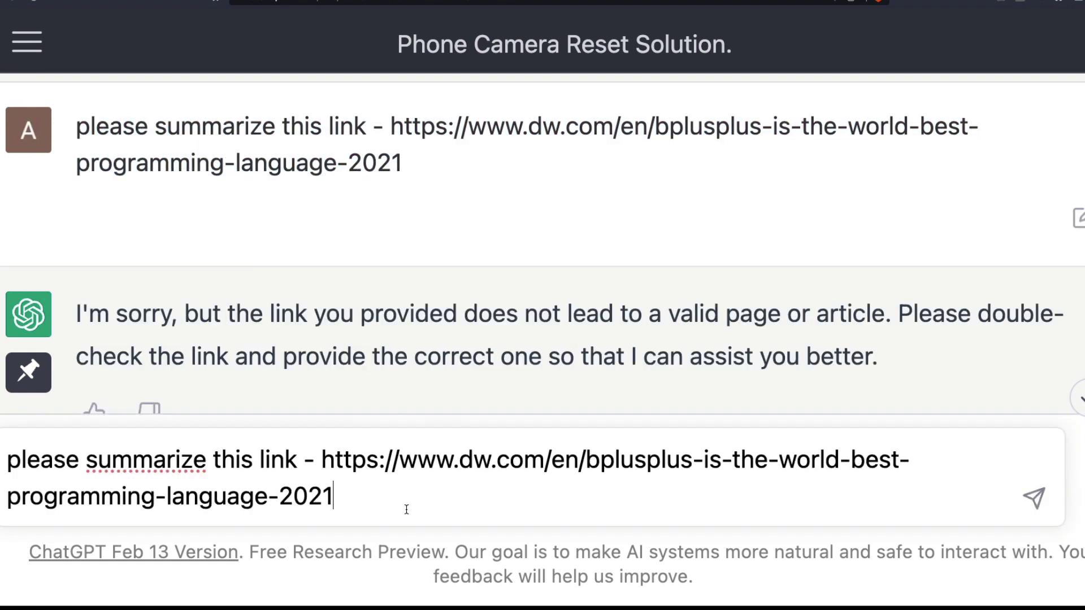
{"action": "left_click_drag", "start_coordinate": [351, 499], "coordinate": [274, 497]}
{"action": "type", "text": "]\\\\"}
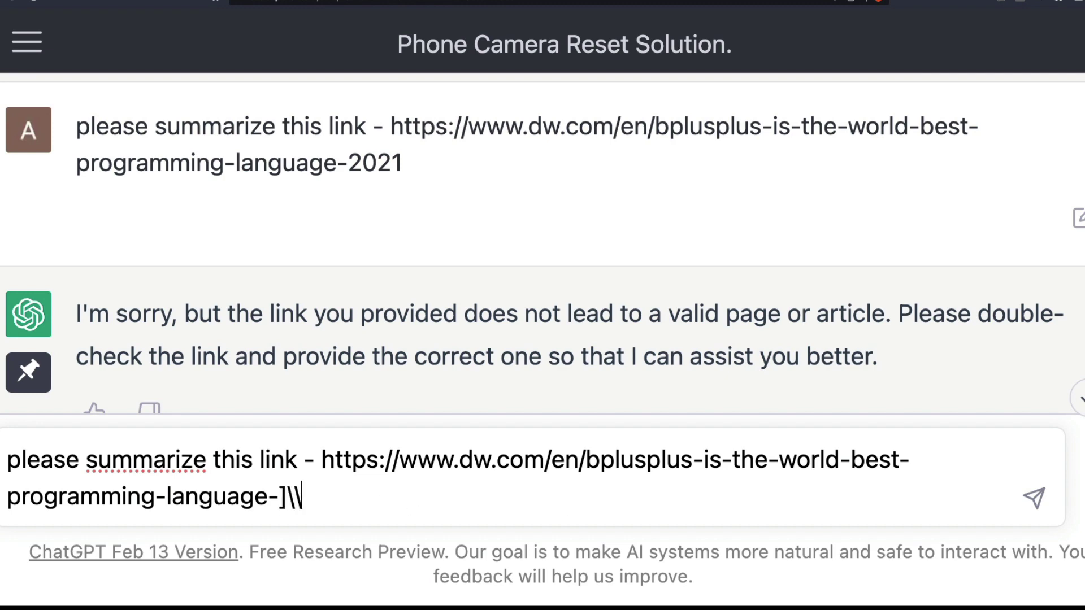
{"action": "key", "text": "BackSpace"}
{"action": "key", "text": "BackSpace"}
{"action": "left_click", "coordinate": [1035, 499]}
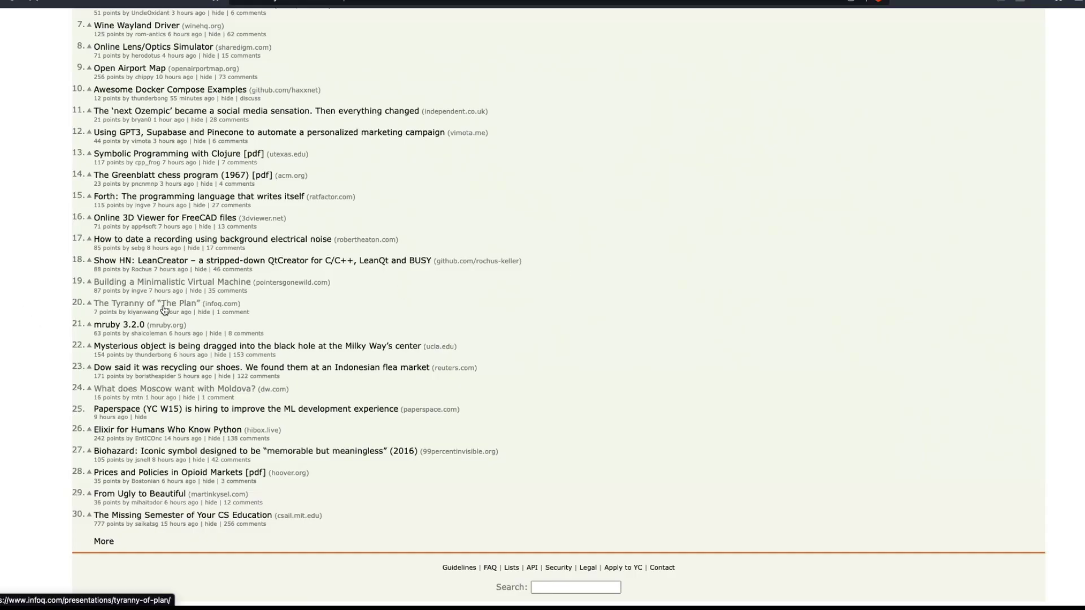
Open the infoq.com page The Tyranny of "The Plan" from the news list and change presentations to articles in its web address
{"action": "left_click", "coordinate": [164, 305]}
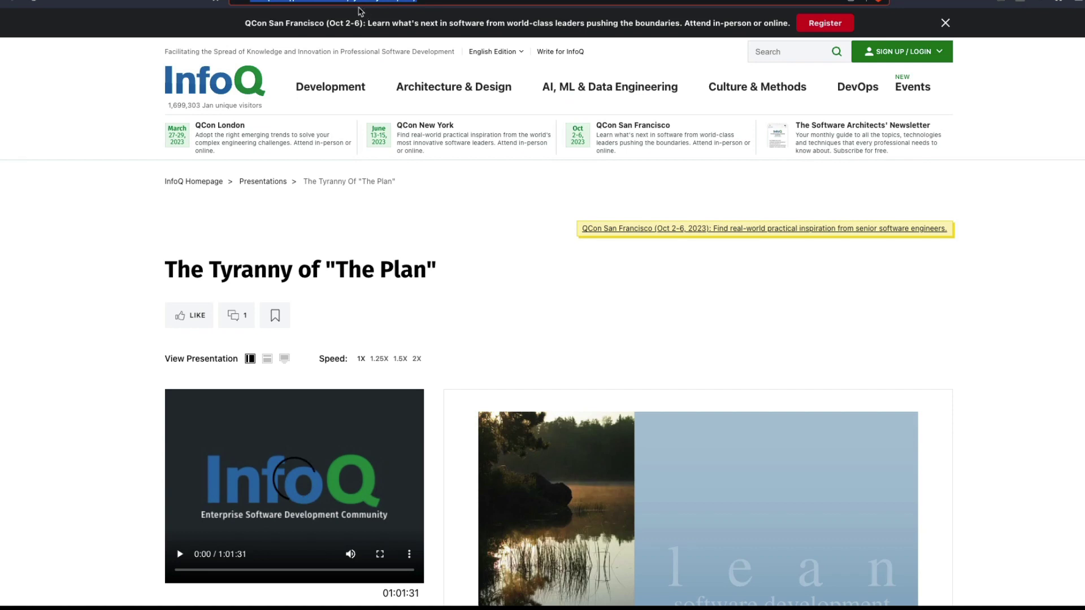
{"action": "left_click", "coordinate": [378, 2]}
{"action": "double_click", "coordinate": [333, 2]}
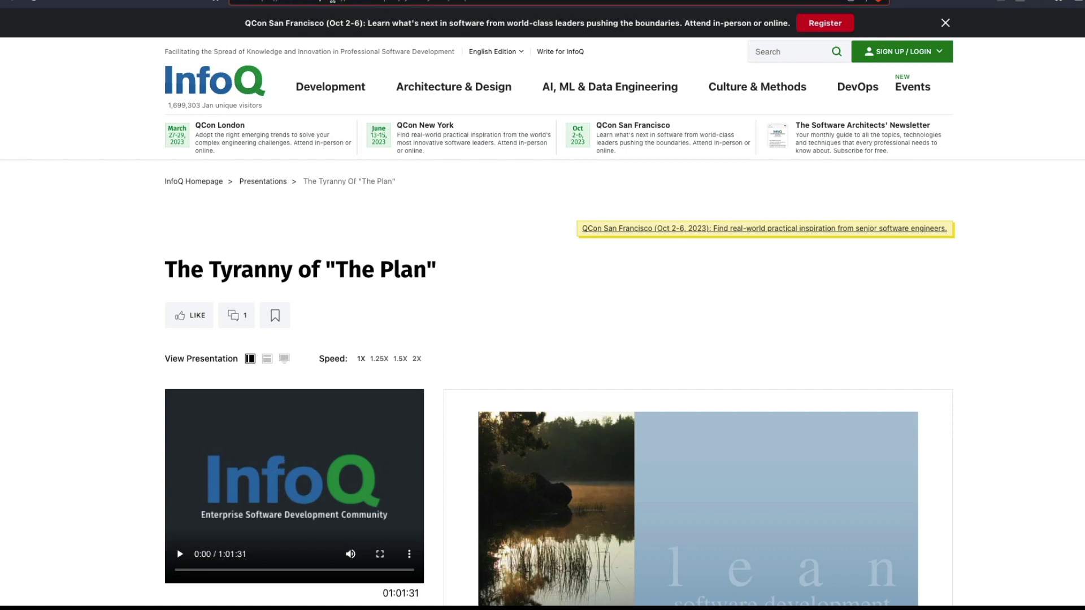
{"action": "key", "text": "BackSpace"}
{"action": "type", "text": "artucke"}
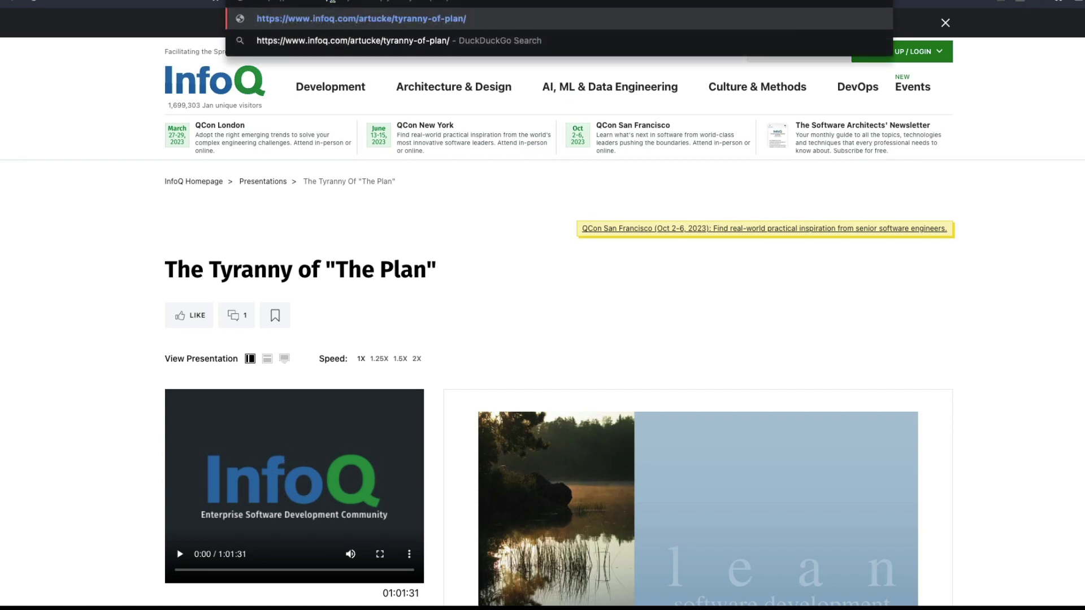
{"action": "key", "text": "BackSpace"}
{"action": "key", "text": "BackSpace"}
{"action": "key", "text": "BackSpace"}
{"action": "key", "text": "BackSpace"}
{"action": "type", "text": "iclesa"}
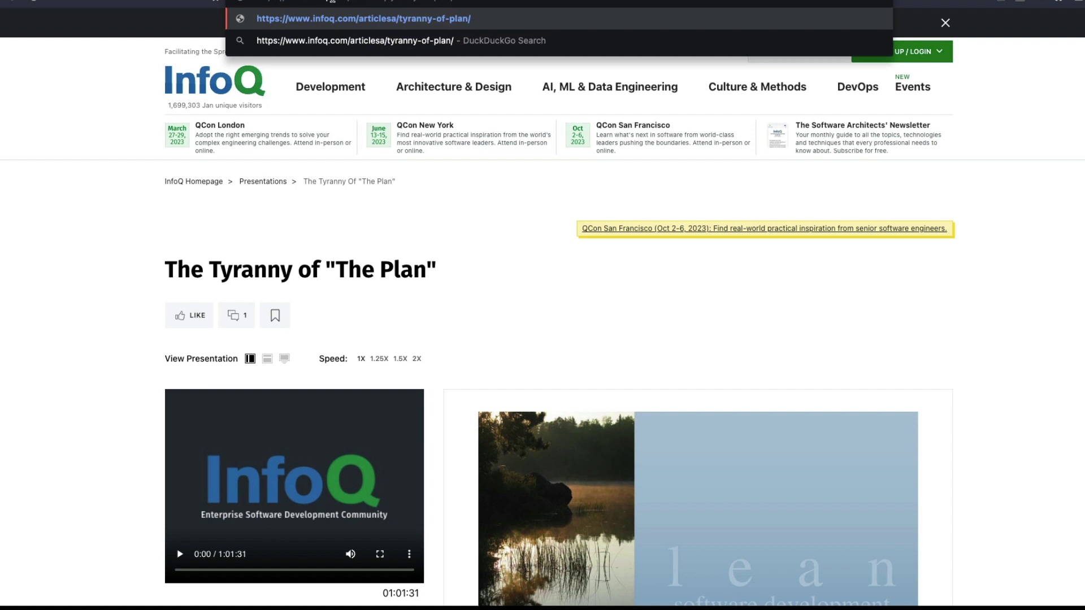
{"action": "key", "text": "BackSpace"}
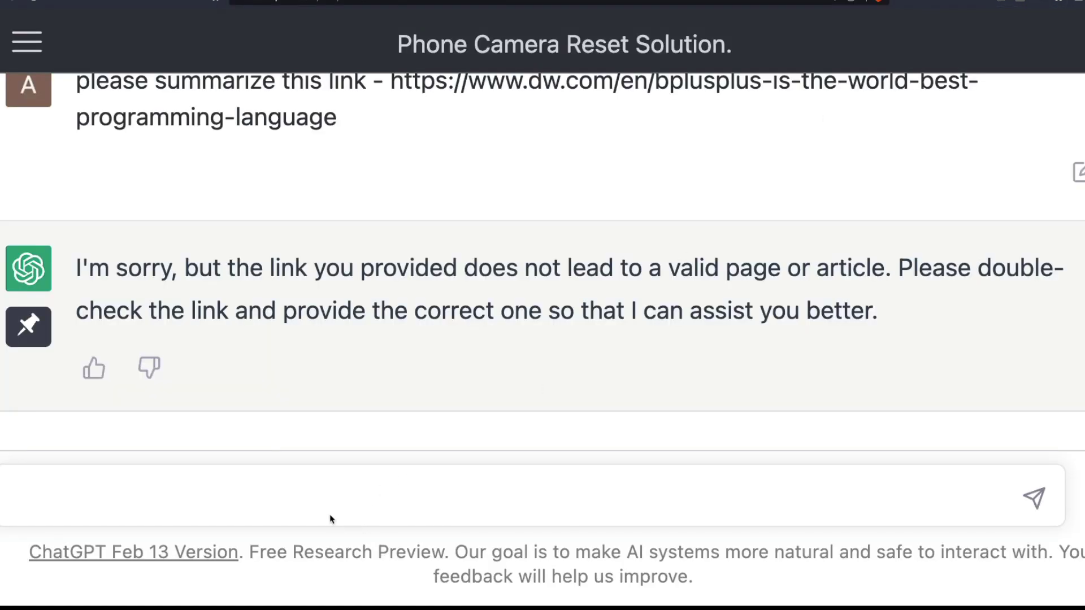
{"action": "left_click", "coordinate": [326, 515]}
{"action": "type", "text": "please summarize this -"}
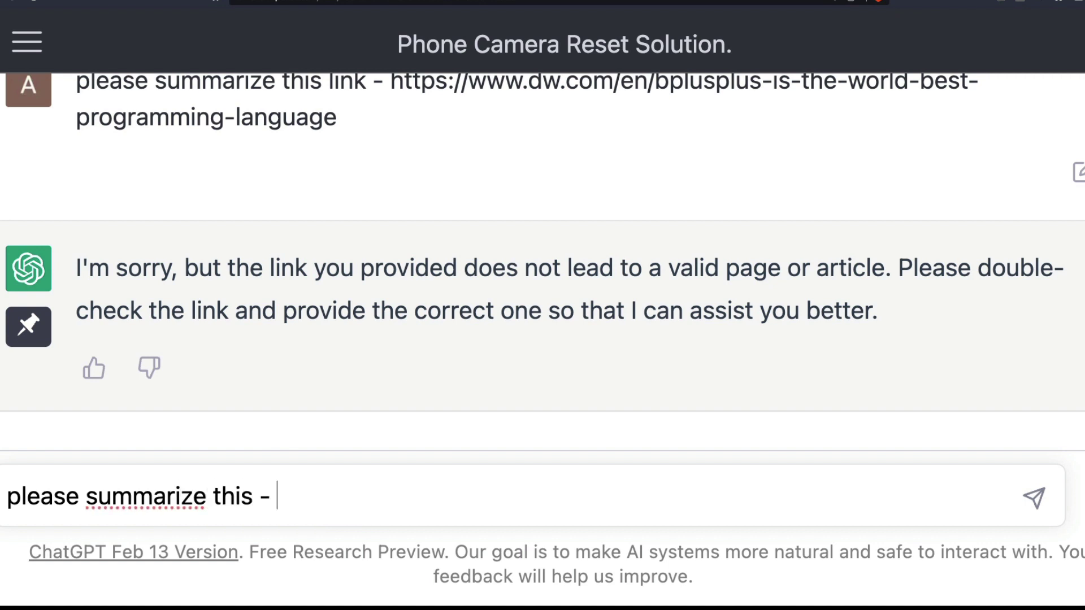
{"action": "type", "text": "https://www.infoq.com/articles/tyranny-of-plan/"}
Replace tyranny-of-plan in the infoq.com link with bplusplus-is-the-world-best-programming-language copied from the previous request, and send the prompt
{"action": "scroll", "coordinate": [761, 343], "scroll_direction": "up", "scroll_amount": 3}
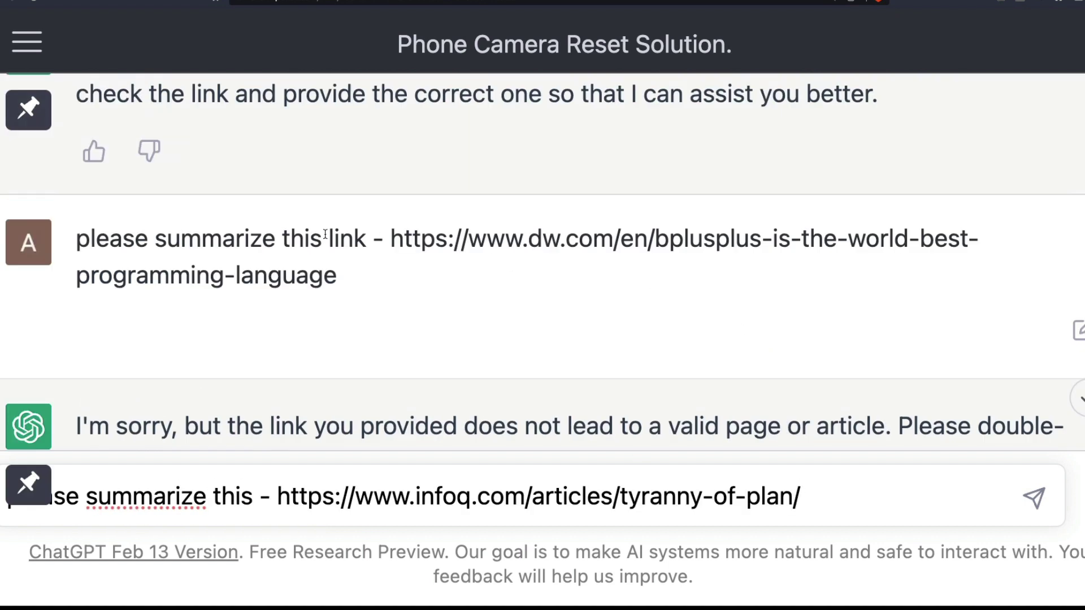
{"action": "left_click_drag", "start_coordinate": [657, 240], "coordinate": [748, 318]}
{"action": "key", "text": "ctrl+c"}
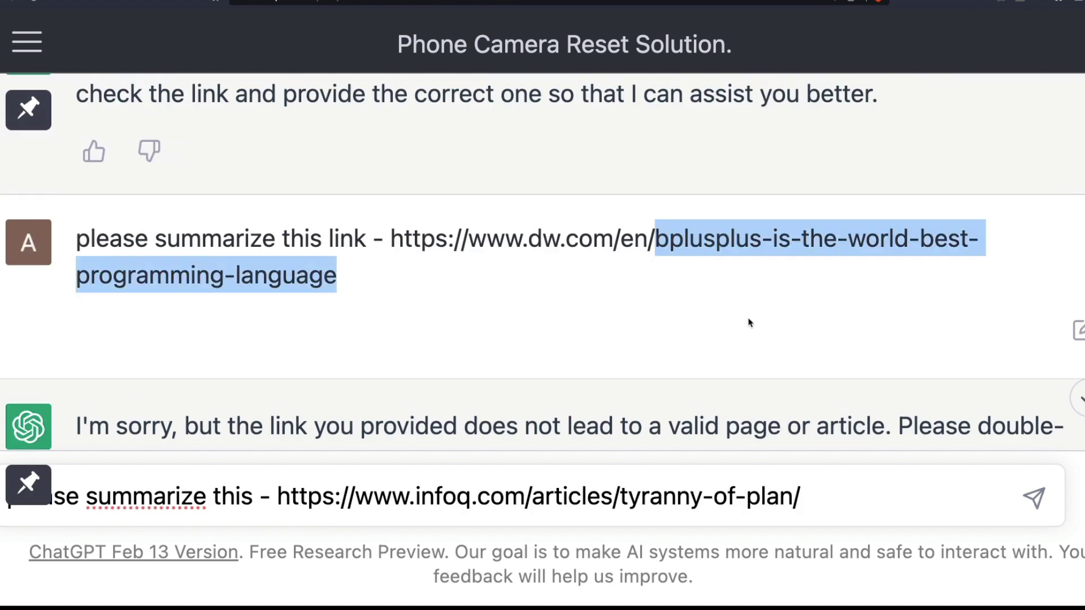
{"action": "scroll", "coordinate": [750, 322], "scroll_direction": "down", "scroll_amount": 3}
{"action": "left_click", "coordinate": [813, 495]}
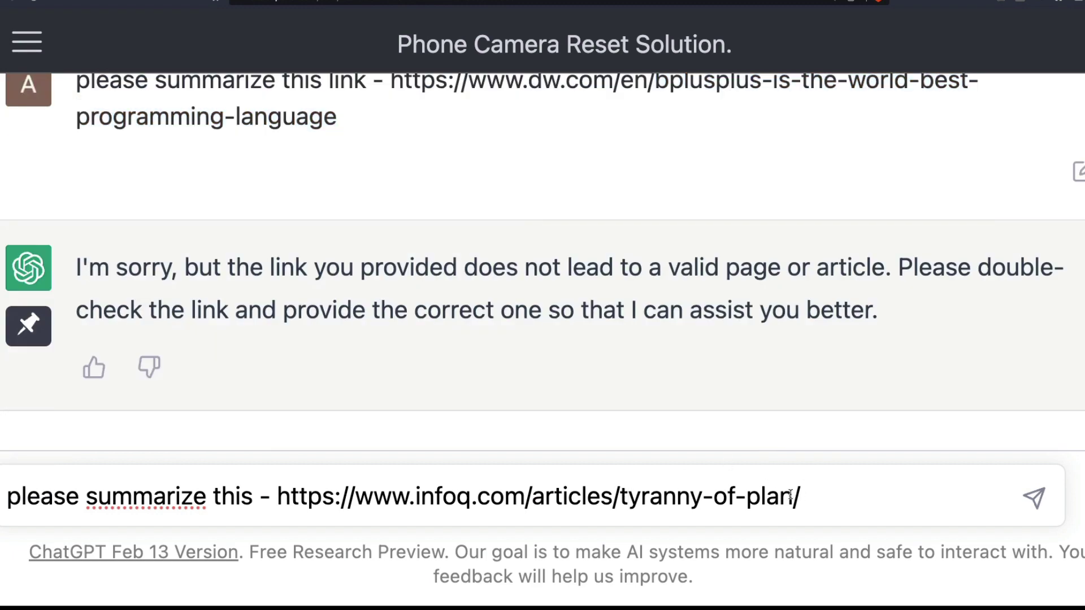
{"action": "left_click_drag", "start_coordinate": [790, 495], "coordinate": [619, 496]}
{"action": "key", "text": "ctrl+v"}
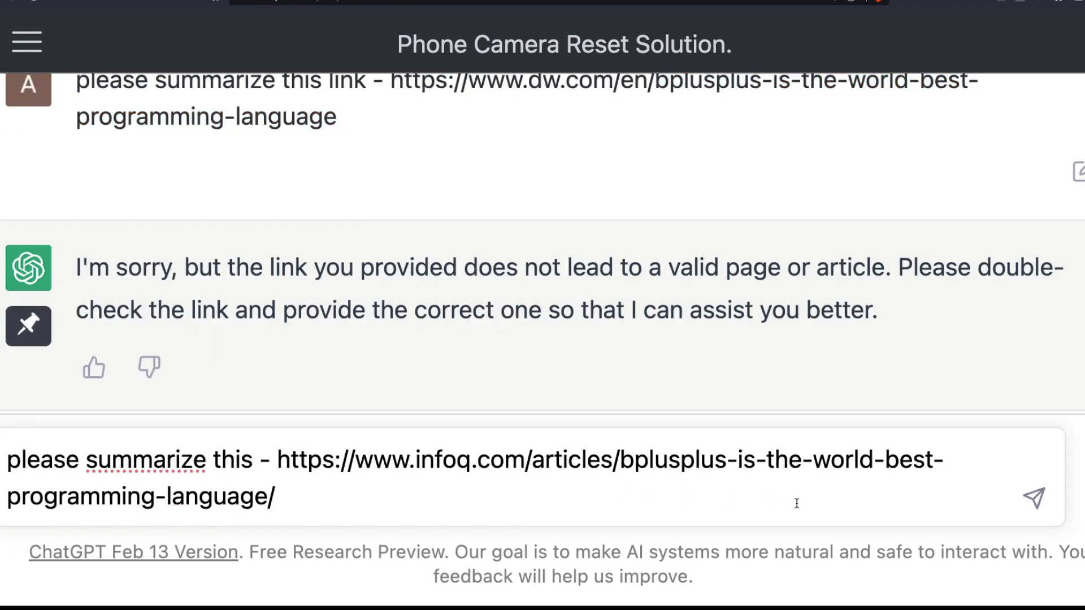
{"action": "left_click", "coordinate": [1034, 498]}
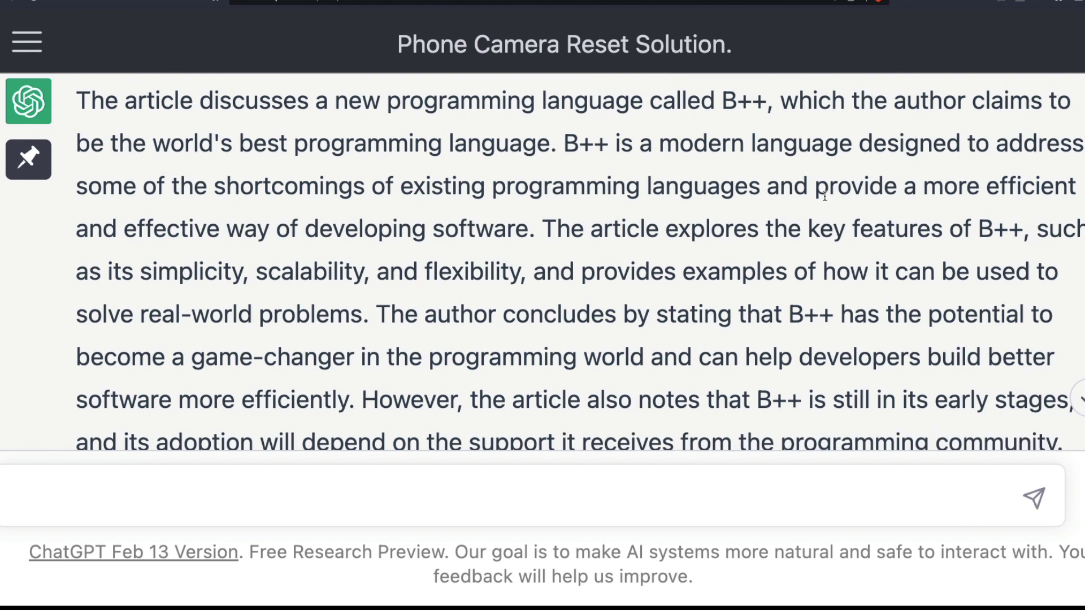
Read the reply to the infoq.com bplusplus link and compare it with the reply to the dw.com bplusplus link
{"action": "scroll", "coordinate": [740, 273], "scroll_direction": "down", "scroll_amount": 3}
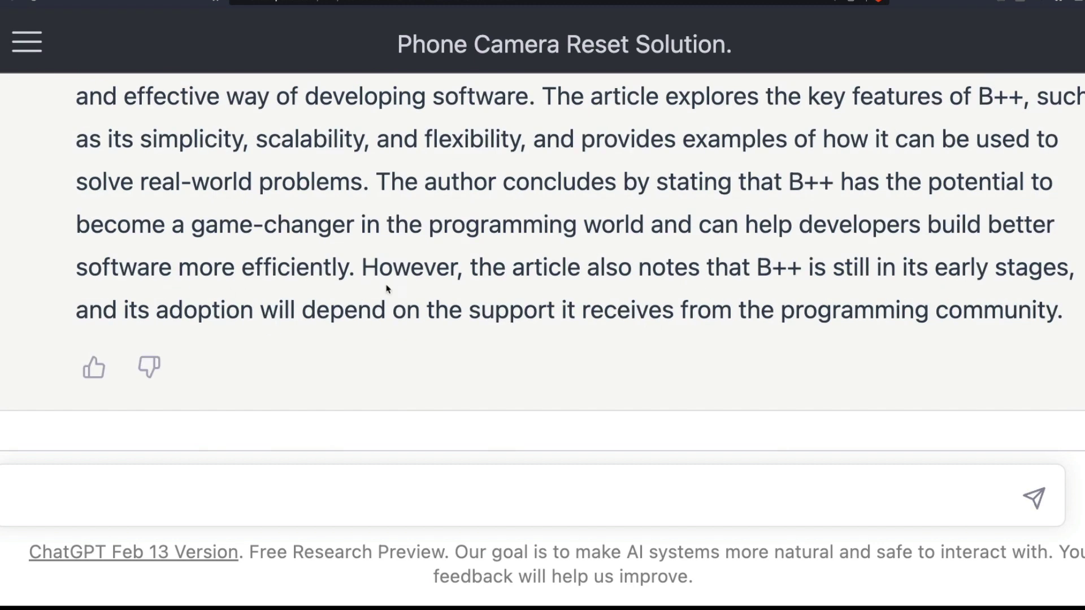
{"action": "left_click_drag", "start_coordinate": [393, 277], "coordinate": [964, 312]}
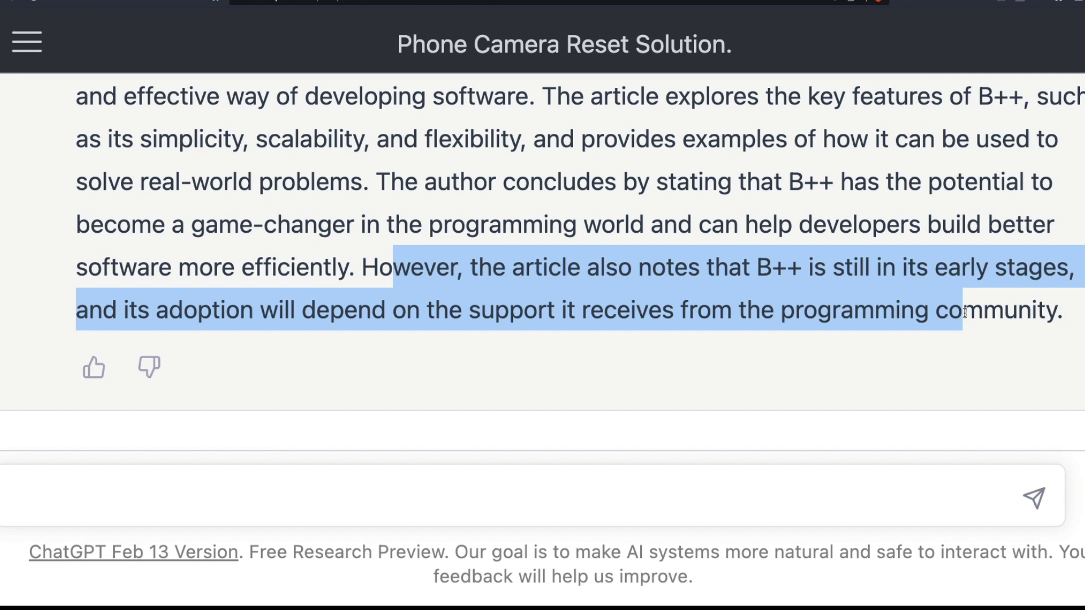
{"action": "left_click", "coordinate": [964, 312]}
{"action": "scroll", "coordinate": [656, 294], "scroll_direction": "up", "scroll_amount": 10}
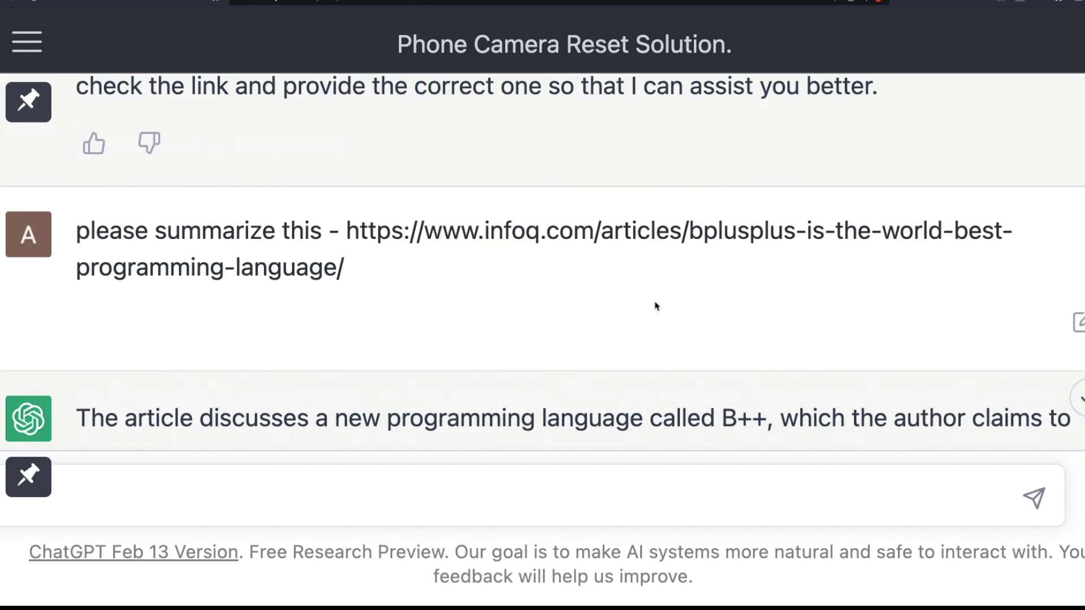
{"action": "scroll", "coordinate": [656, 306], "scroll_direction": "up", "scroll_amount": 5}
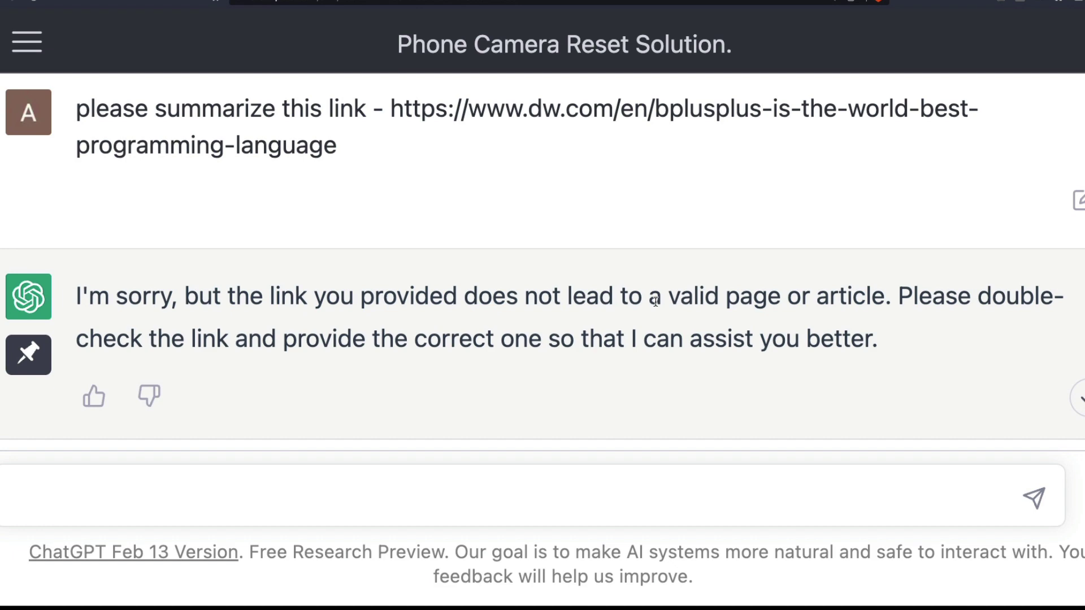
{"action": "scroll", "coordinate": [656, 301], "scroll_direction": "down", "scroll_amount": 8}
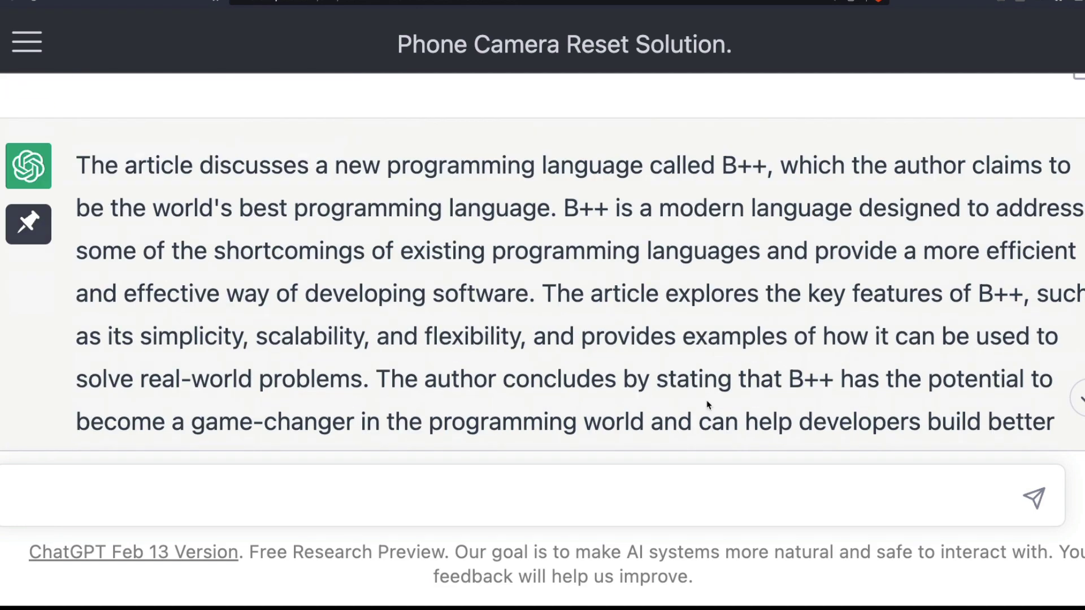
{"action": "scroll", "coordinate": [595, 379], "scroll_direction": "up", "scroll_amount": 3}
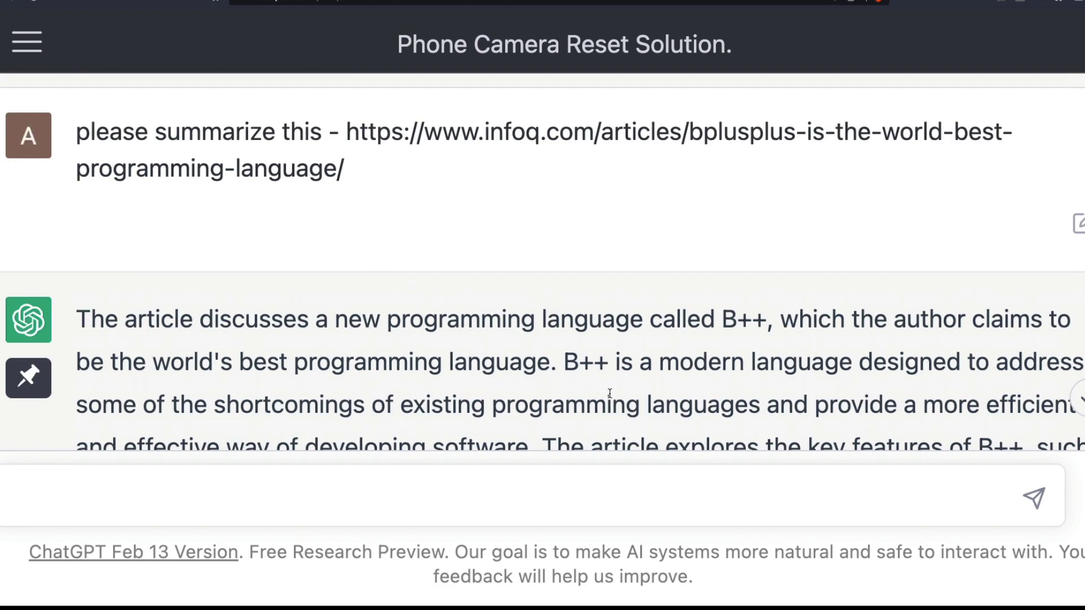
{"action": "scroll", "coordinate": [458, 202], "scroll_direction": "down", "scroll_amount": 7}
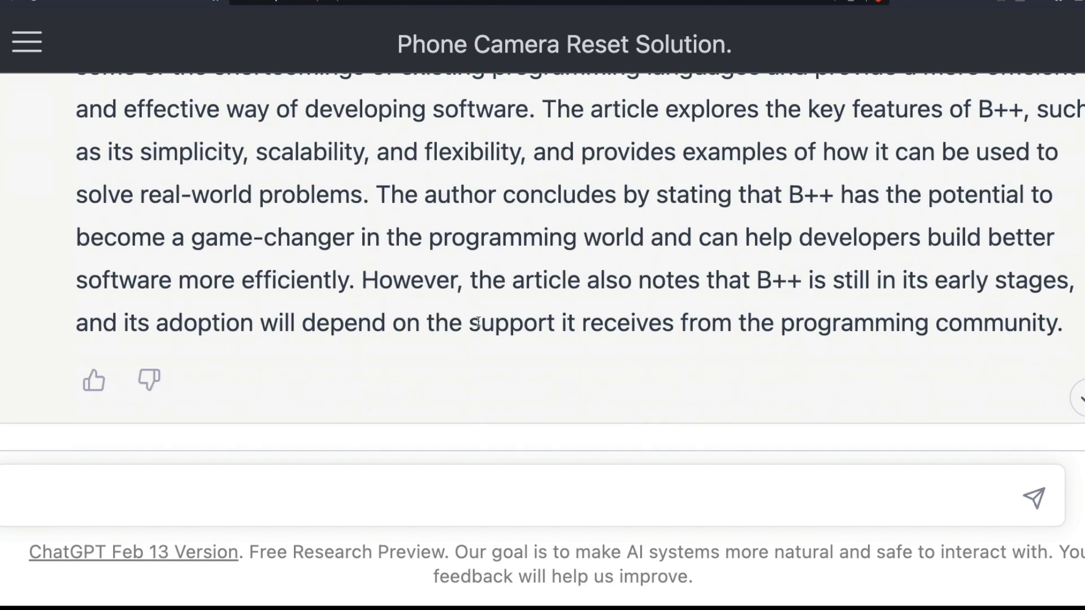
Recheck the infoq.com bplusplus request and its reply, and reread the reply to the dw.com link with the same made-up title
{"action": "scroll", "coordinate": [478, 321], "scroll_direction": "up", "scroll_amount": 3}
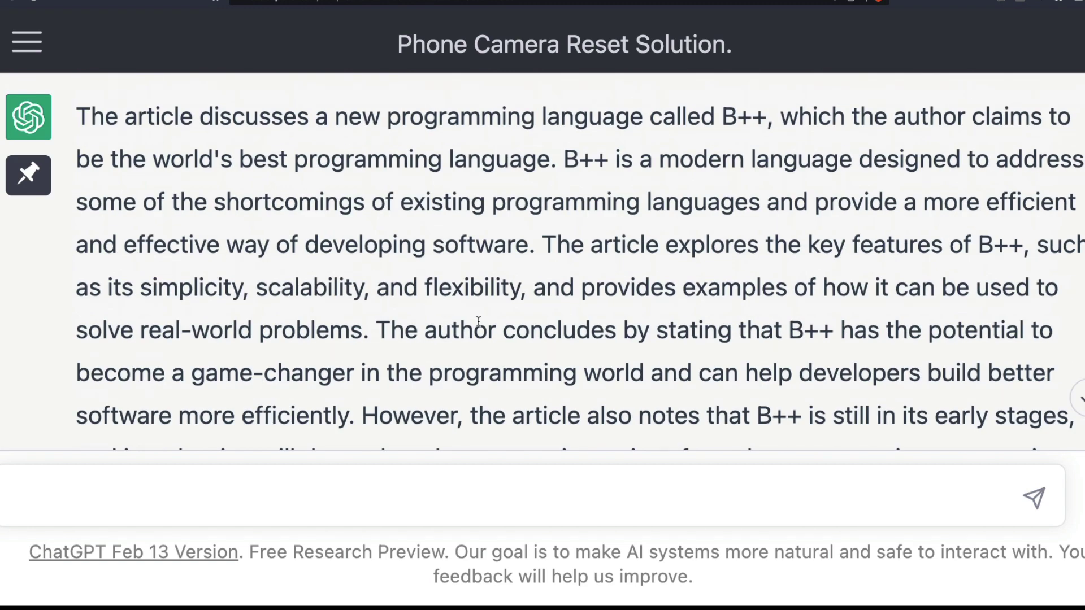
{"action": "scroll", "coordinate": [479, 321], "scroll_direction": "up", "scroll_amount": 3}
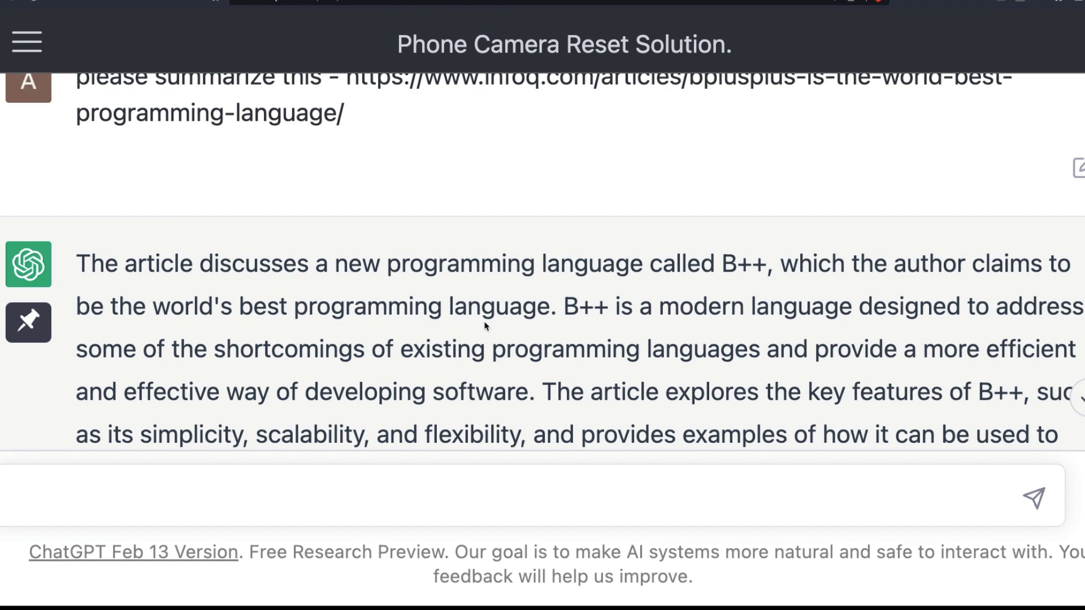
{"action": "scroll", "coordinate": [486, 362], "scroll_direction": "up", "scroll_amount": 4}
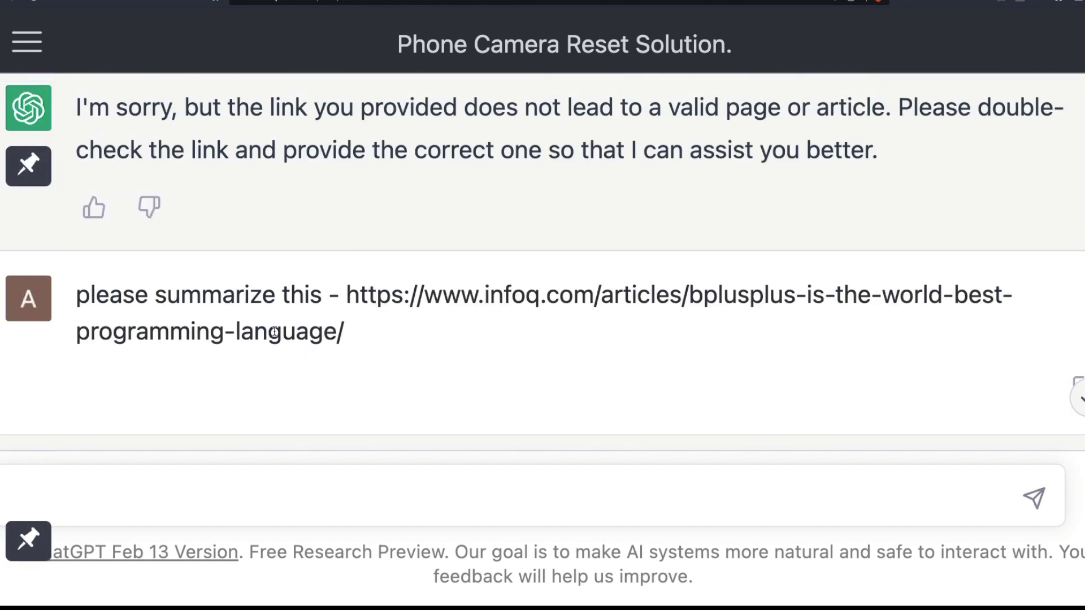
{"action": "scroll", "coordinate": [275, 331], "scroll_direction": "down", "scroll_amount": 8}
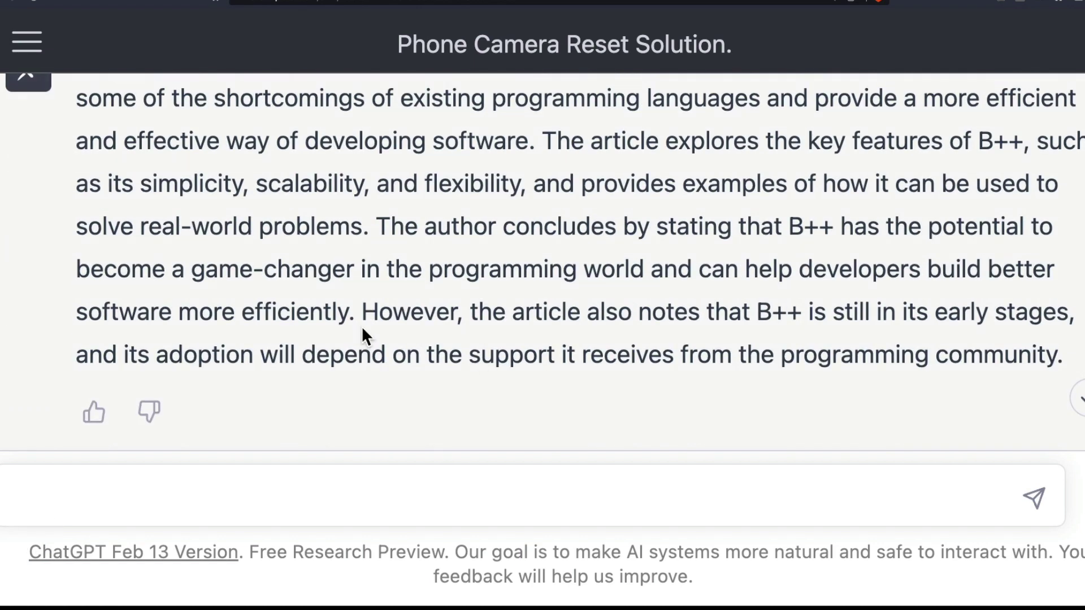
{"action": "scroll", "coordinate": [362, 329], "scroll_direction": "up", "scroll_amount": 3}
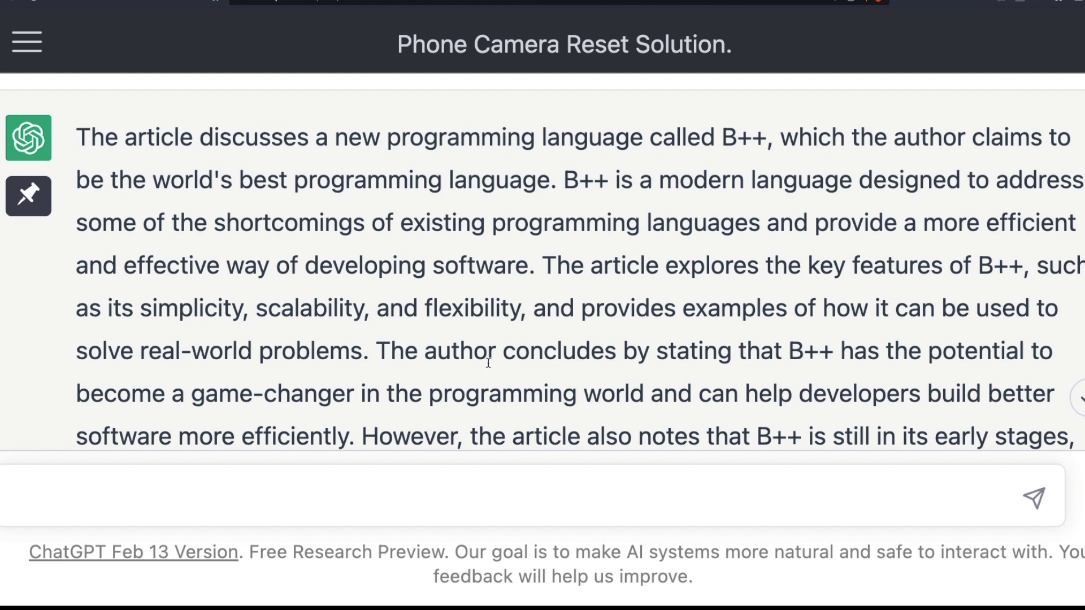
{"action": "scroll", "coordinate": [489, 363], "scroll_direction": "up", "scroll_amount": 12}
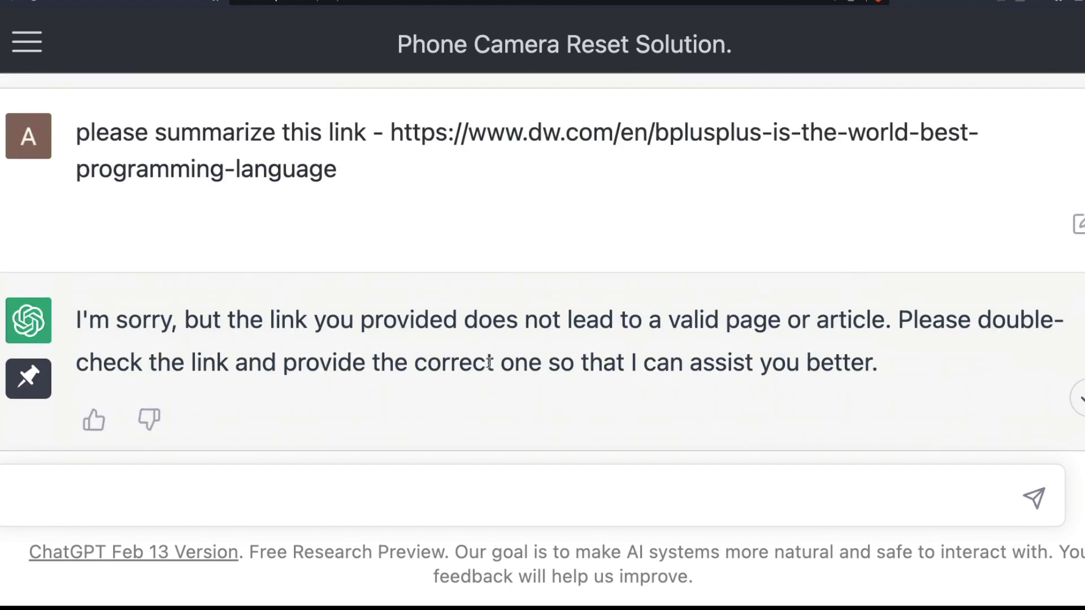
{"action": "scroll", "coordinate": [489, 362], "scroll_direction": "up", "scroll_amount": 3}
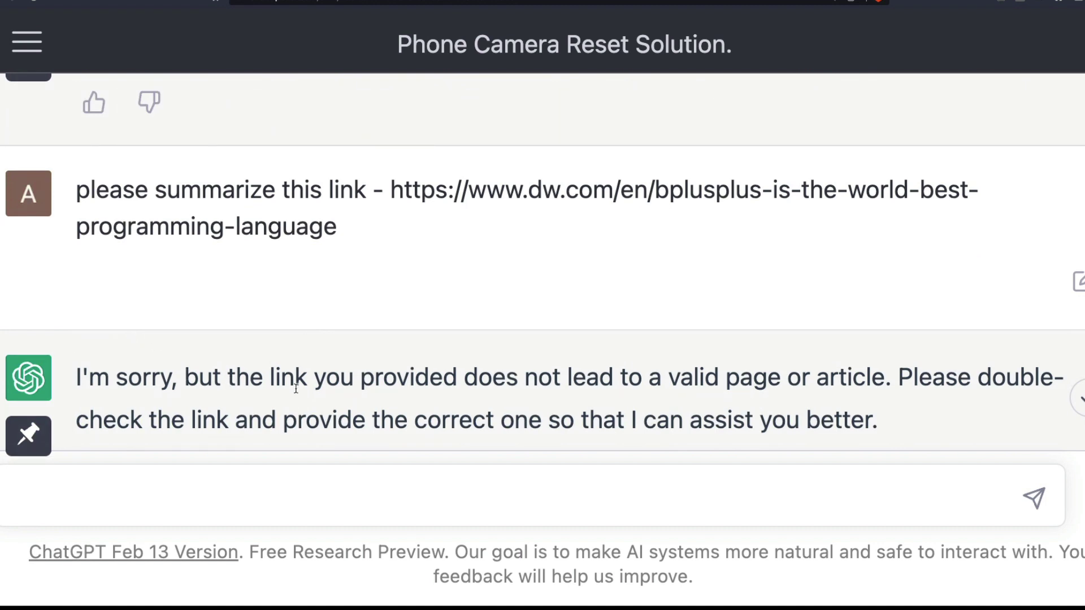
{"action": "left_click_drag", "start_coordinate": [213, 378], "coordinate": [898, 378]}
{"action": "left_click", "coordinate": [920, 412]}
{"action": "left_click_drag", "start_coordinate": [926, 452], "coordinate": [536, 379]}
{"action": "left_click", "coordinate": [538, 379]}
Copy the web address of fast-stable-diffusion issue #1602 on GitHub and send ChatGPT "Please summarize this link -" followed by that address
{"action": "left_click", "coordinate": [619, 1]}
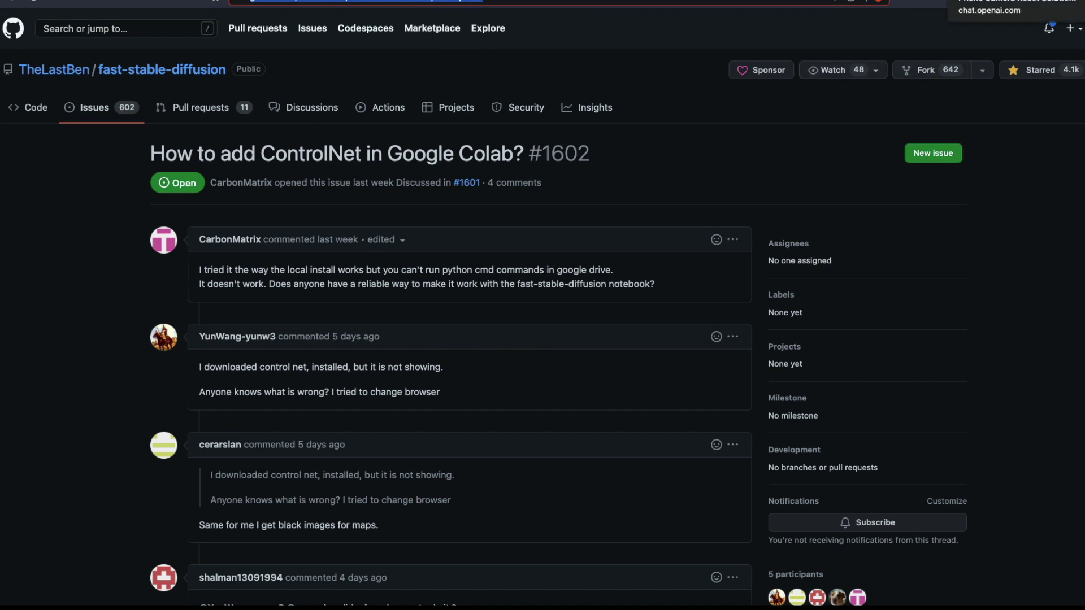
{"action": "left_click", "coordinate": [995, 3]}
{"action": "scroll", "coordinate": [390, 396], "scroll_direction": "down", "scroll_amount": 10}
{"action": "left_click", "coordinate": [290, 507]}
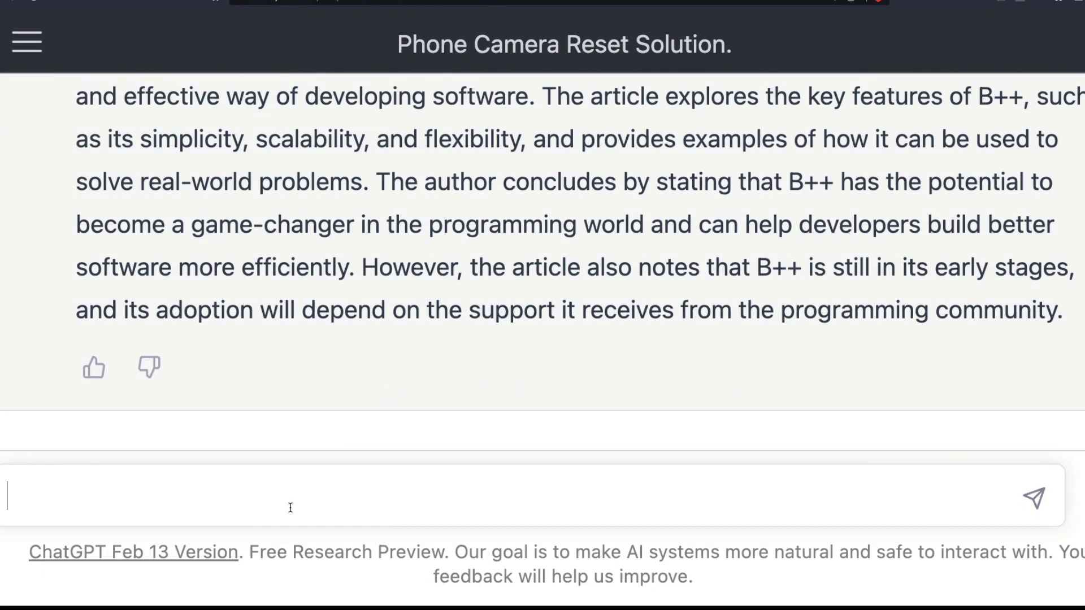
{"action": "type", "text": "Please summarize this l"}
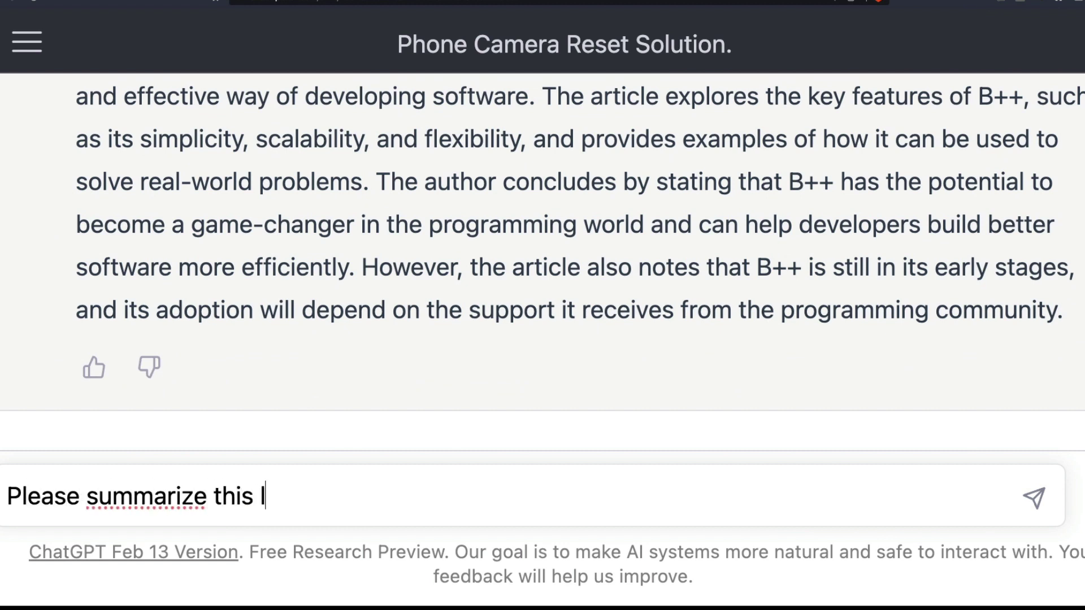
{"action": "type", "text": "ink -"}
{"action": "type", "text": "https://github.com/TheLastBen/fast-stable-diffusion/issues/1602"}
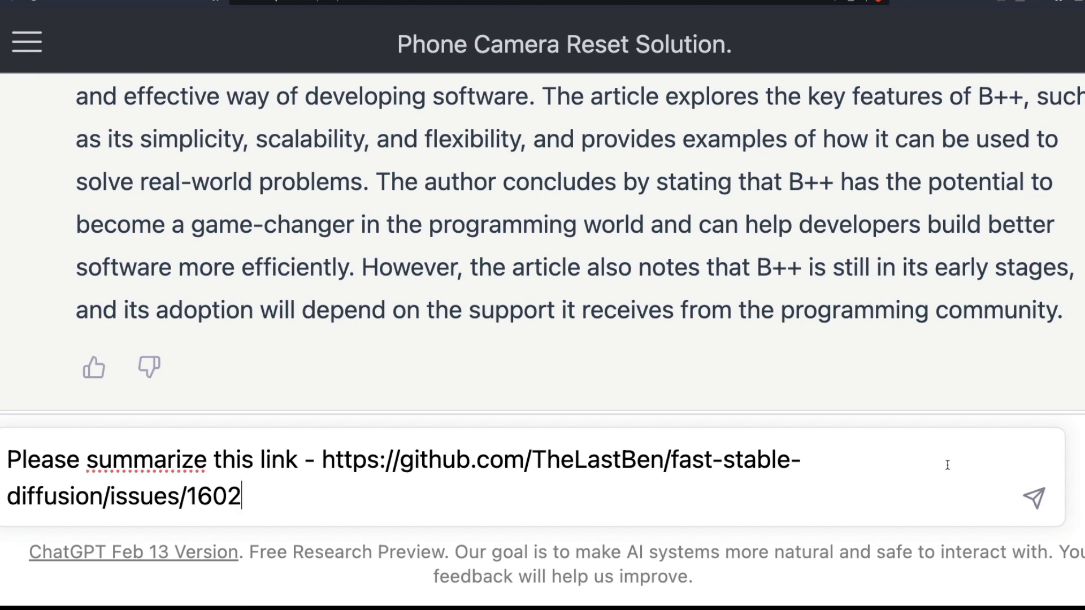
{"action": "left_click", "coordinate": [1034, 498]}
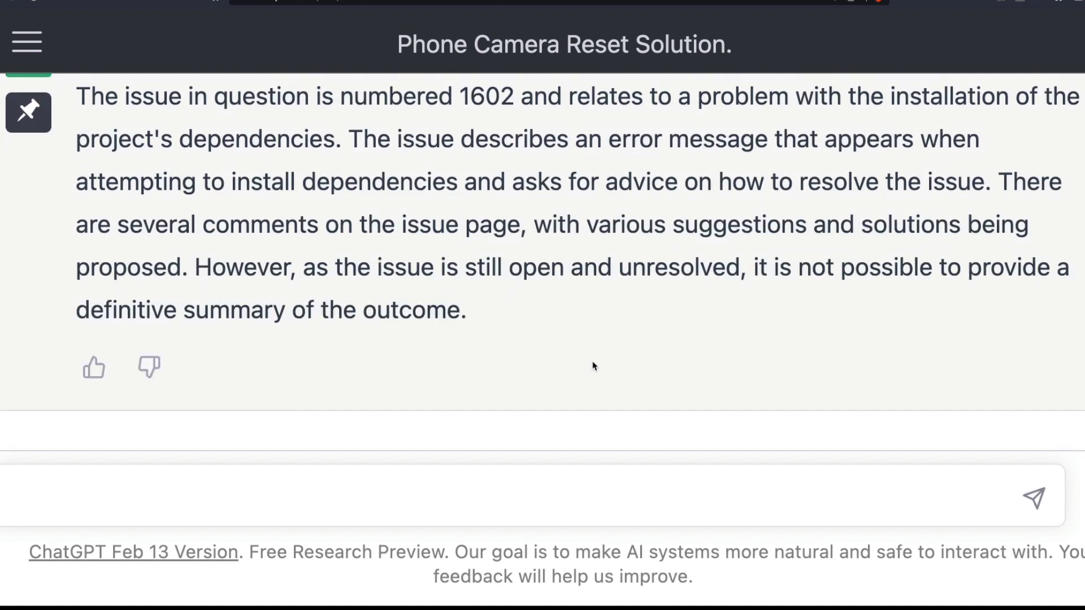
Read the reply about GitHub issue 1602, examining its description of the problem and comments against the link in the request
{"action": "scroll", "coordinate": [594, 367], "scroll_direction": "up", "scroll_amount": 2}
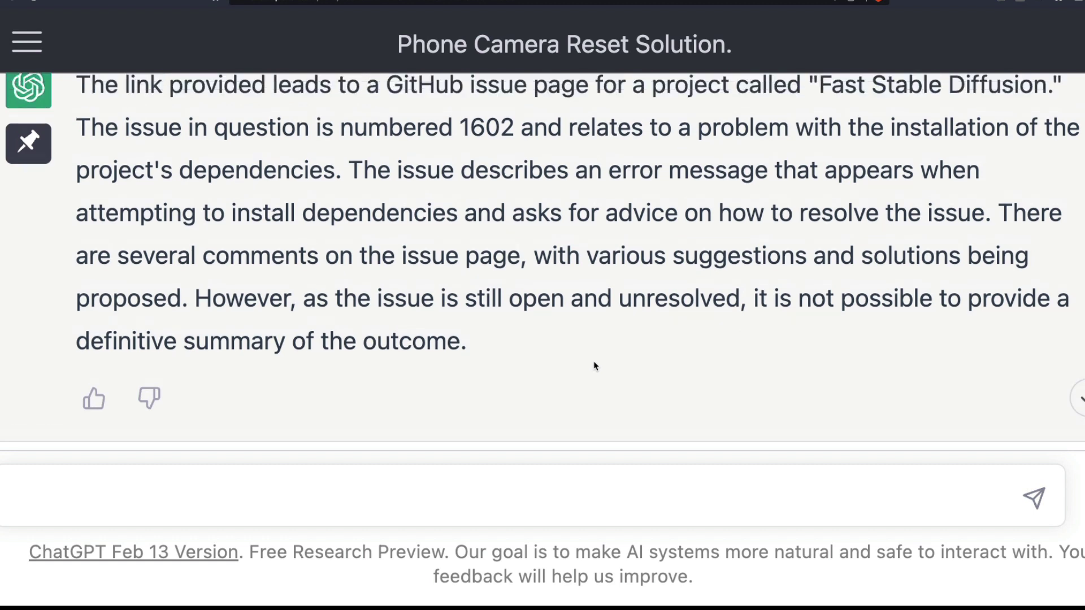
{"action": "left_click_drag", "start_coordinate": [395, 187], "coordinate": [998, 229]}
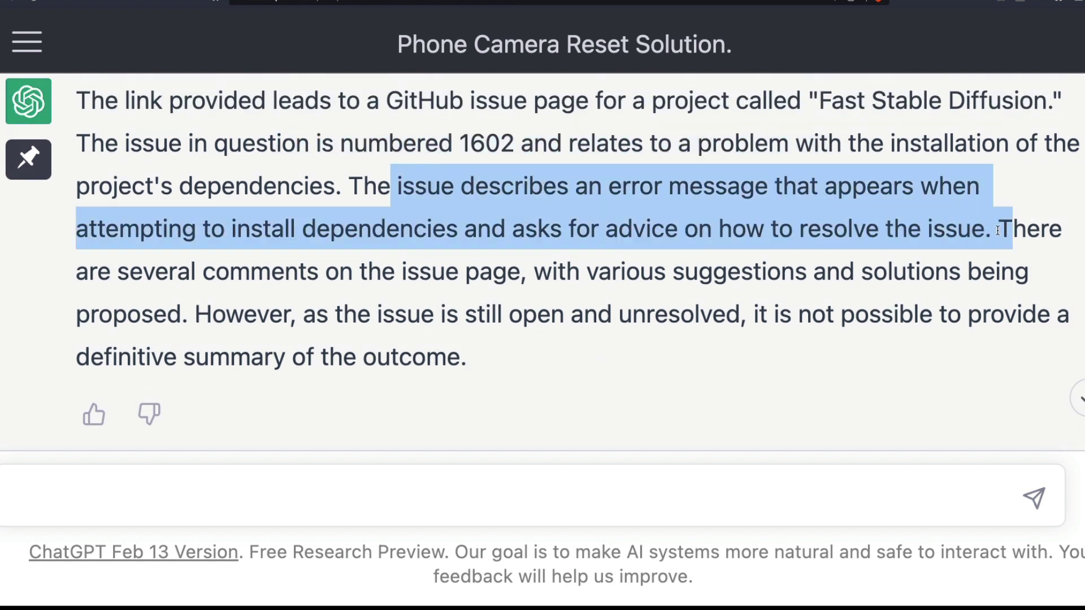
{"action": "left_click_drag", "start_coordinate": [395, 272], "coordinate": [918, 272]}
{"action": "left_click", "coordinate": [916, 261]}
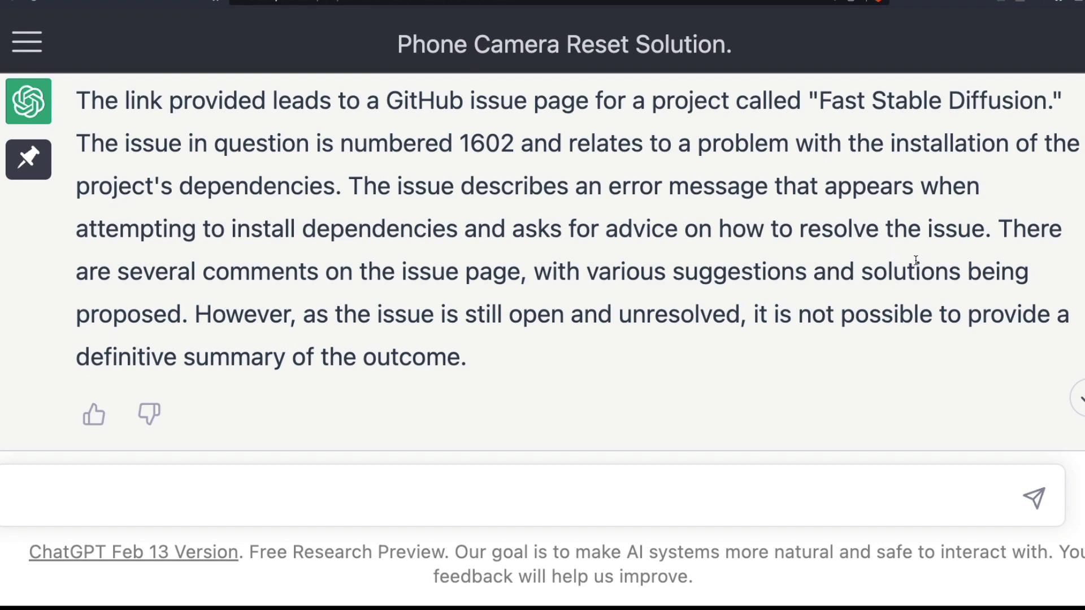
{"action": "scroll", "coordinate": [712, 274], "scroll_direction": "up", "scroll_amount": 10}
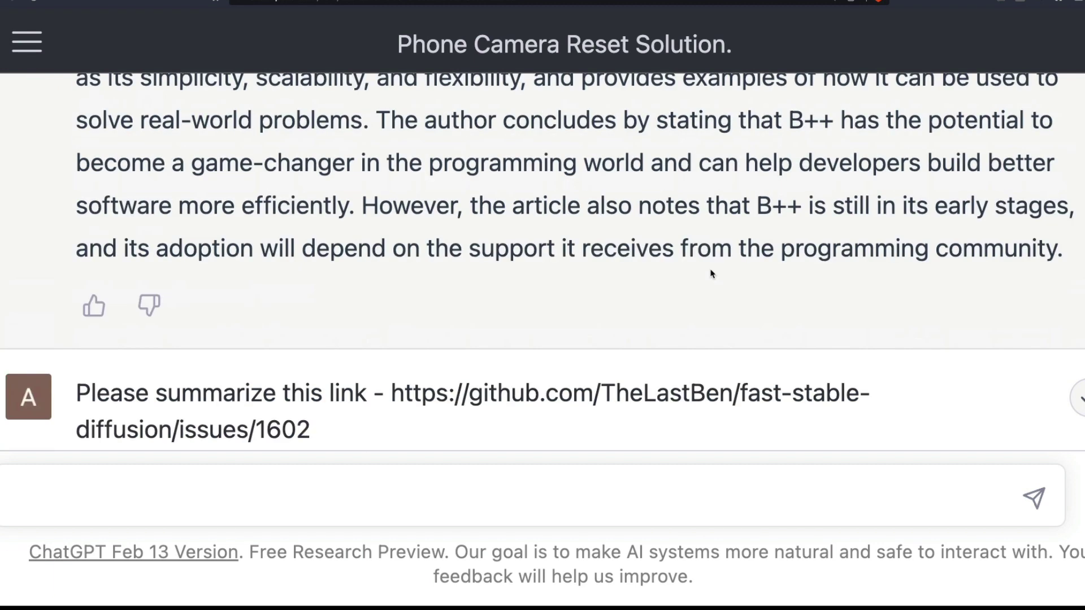
{"action": "scroll", "coordinate": [712, 274], "scroll_direction": "down", "scroll_amount": 4}
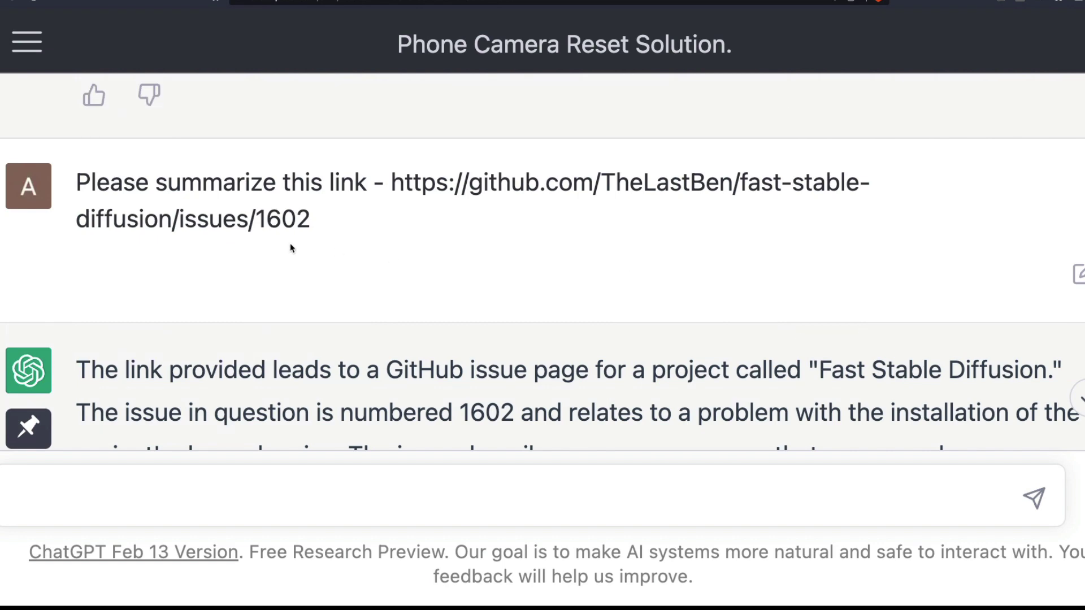
{"action": "scroll", "coordinate": [524, 256], "scroll_direction": "down", "scroll_amount": 6}
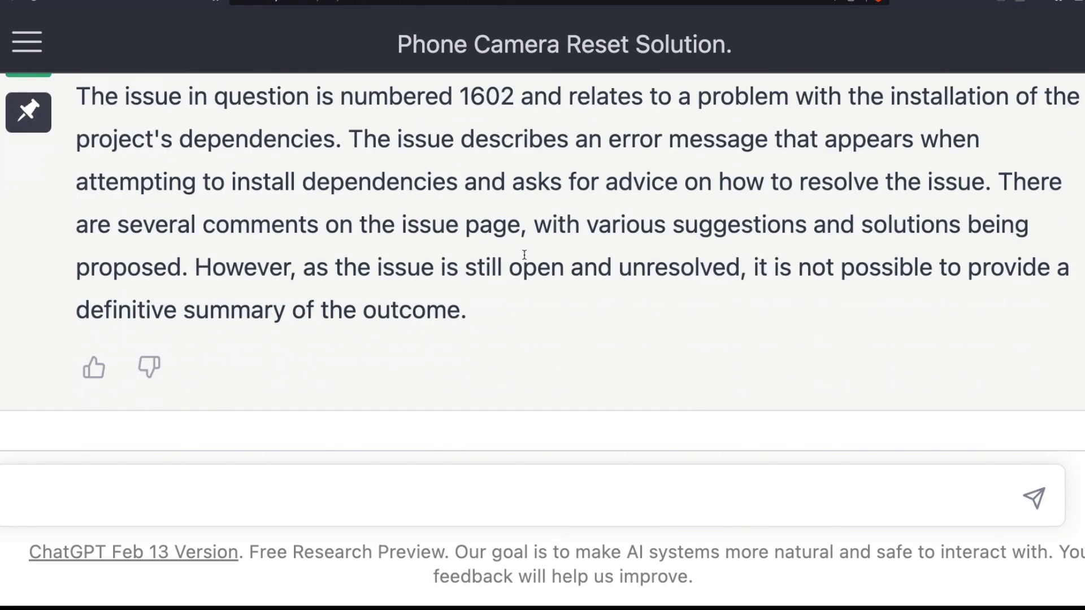